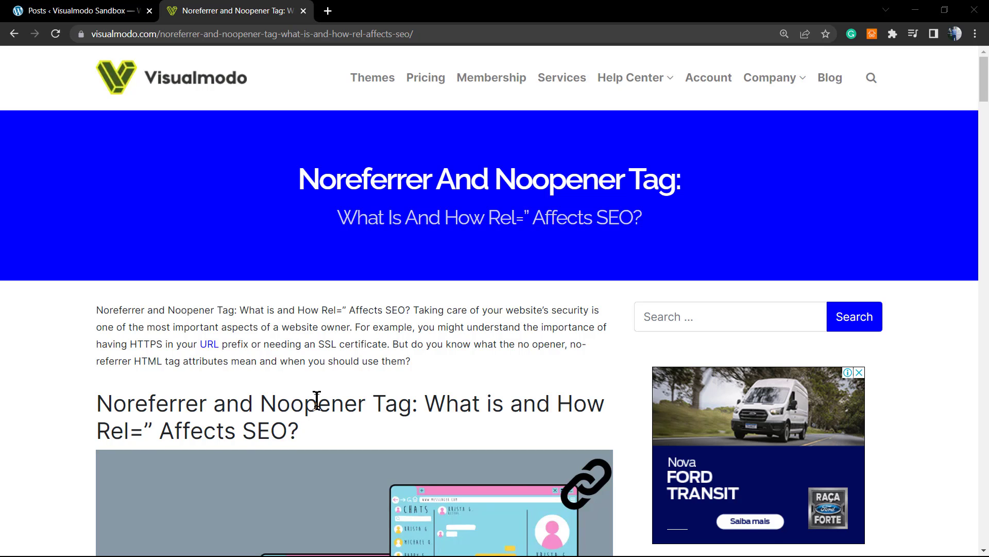
Read the article's sections on what rel="noreferrer" is, when to use it, and how it affects SEO.
scroll(316, 400, "down", 10)
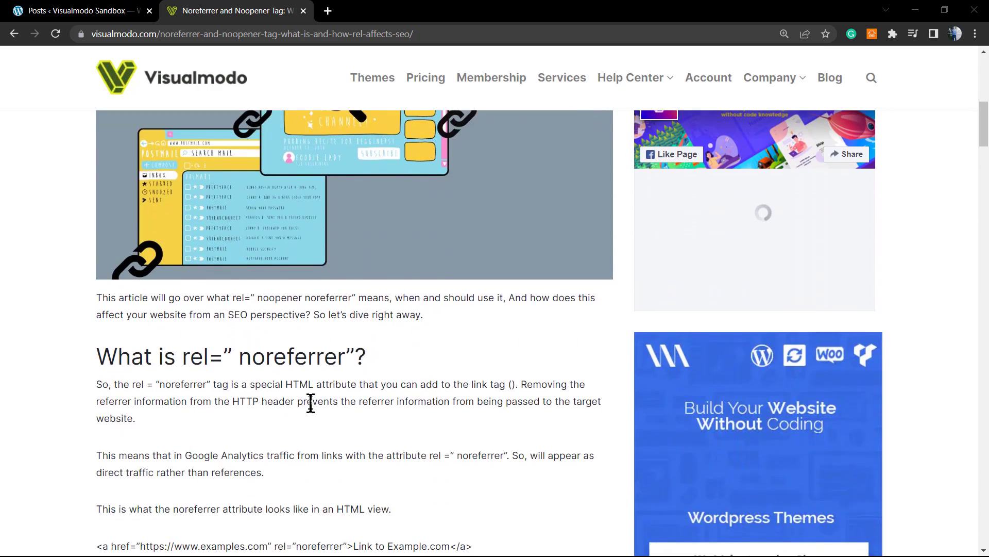
scroll(310, 403, "down", 3)
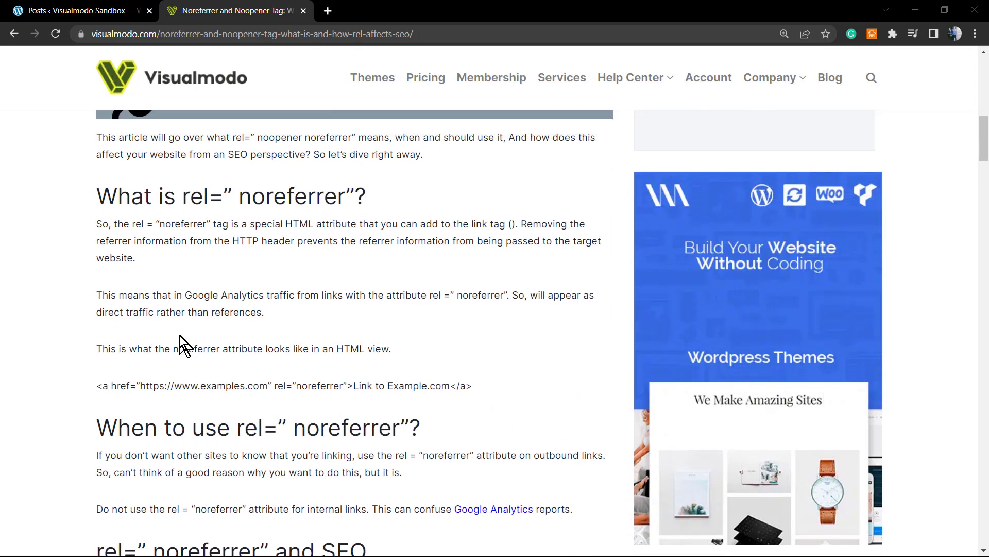
scroll(183, 345, "up", 1)
scroll(183, 345, "up", 2)
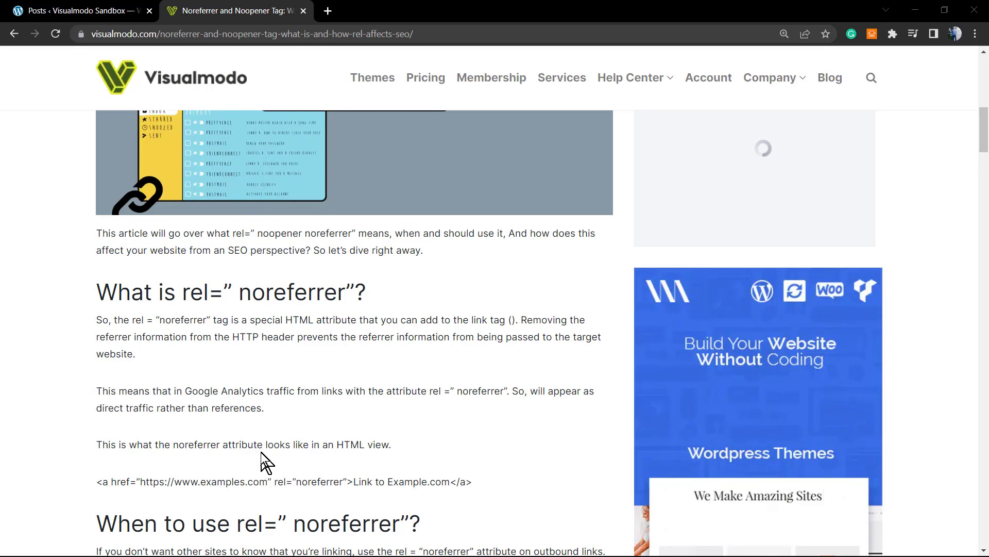
scroll(261, 461, "down", 5)
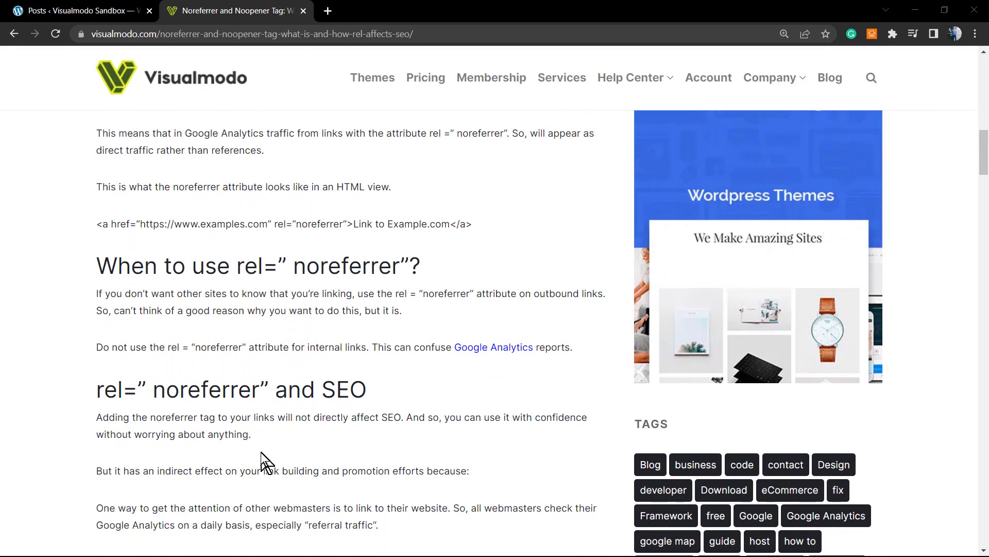
scroll(262, 449, "up", 15)
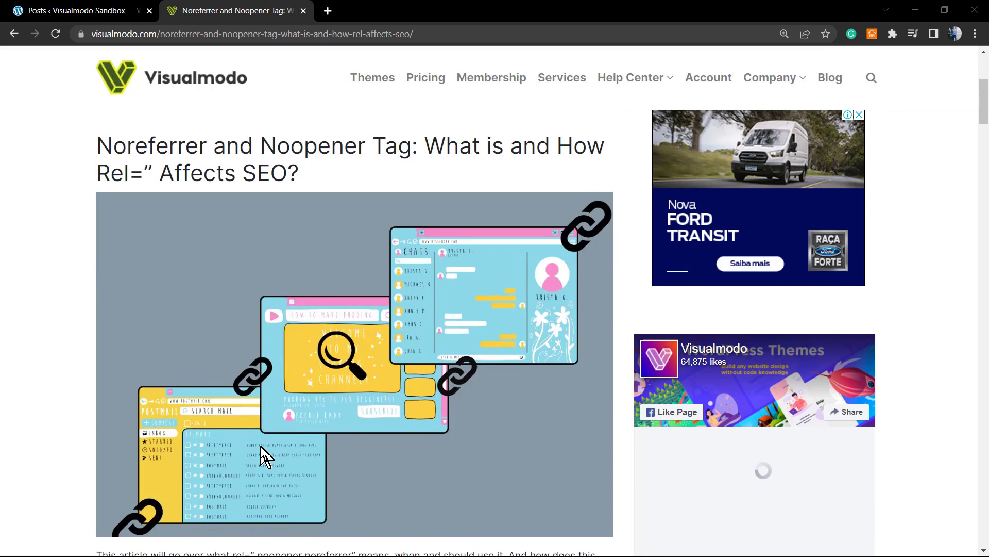
scroll(340, 342, "down", 1)
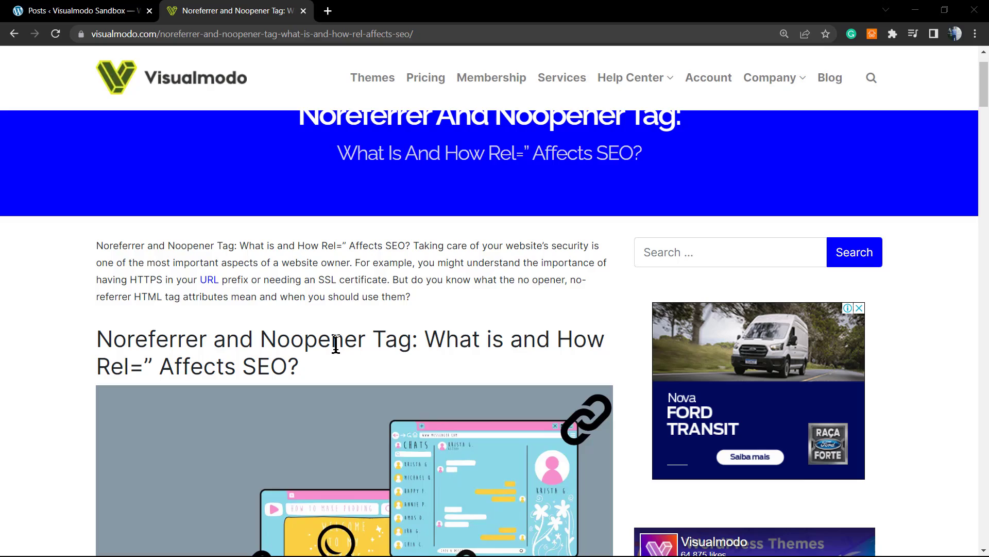
scroll(335, 343, "down", 15)
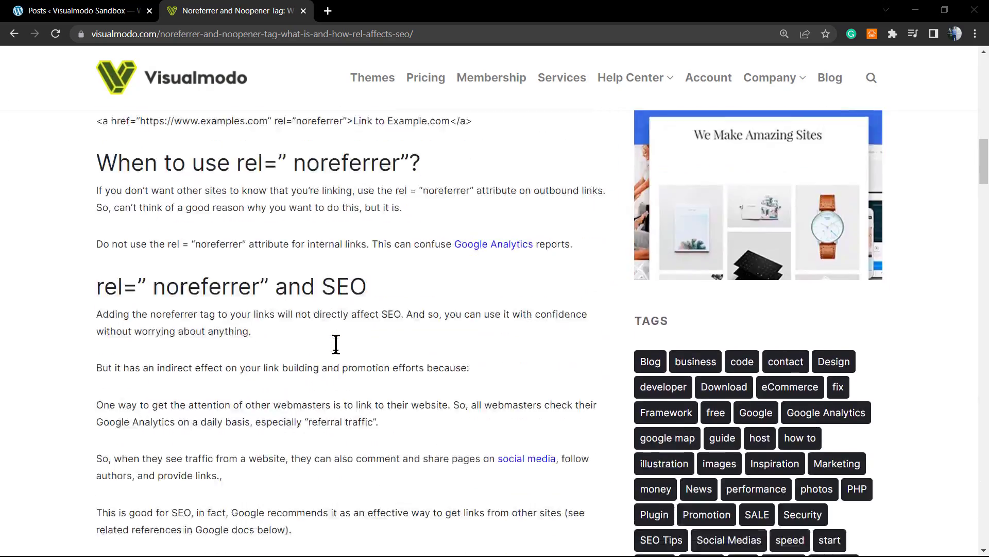
scroll(336, 344, "up", 2)
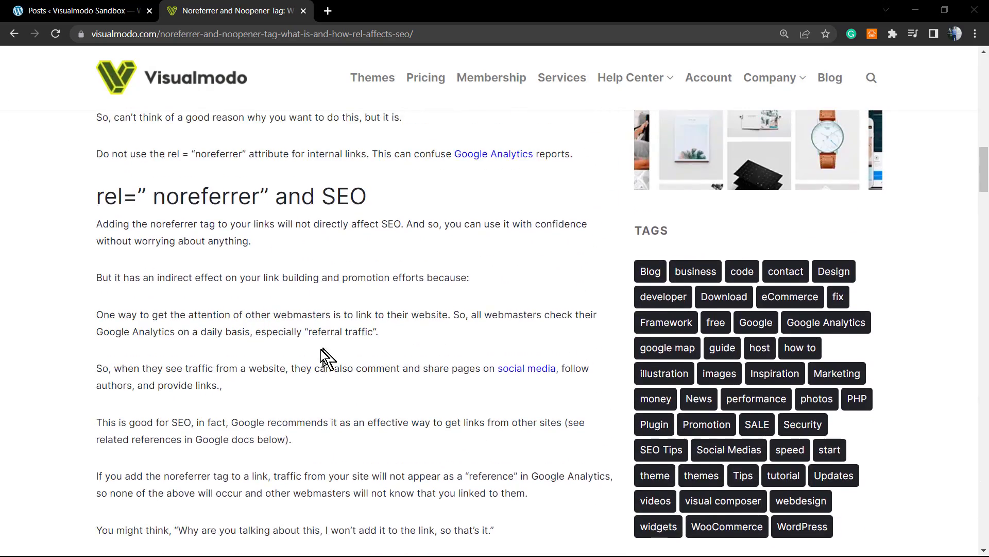
Read the sections on noreferrer in WordPress, affiliate links, nofollow versus noreferrer, and the noopener tag, and return to the article's start.
scroll(325, 354, "down", 4)
scroll(321, 350, "down", 4)
scroll(177, 329, "down", 3)
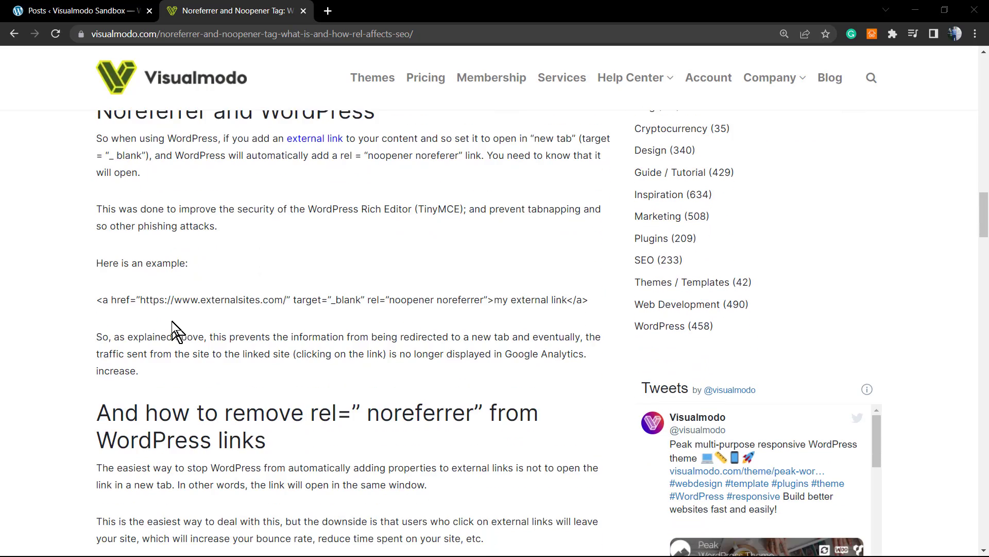
scroll(163, 330, "down", 2)
scroll(154, 332, "down", 6)
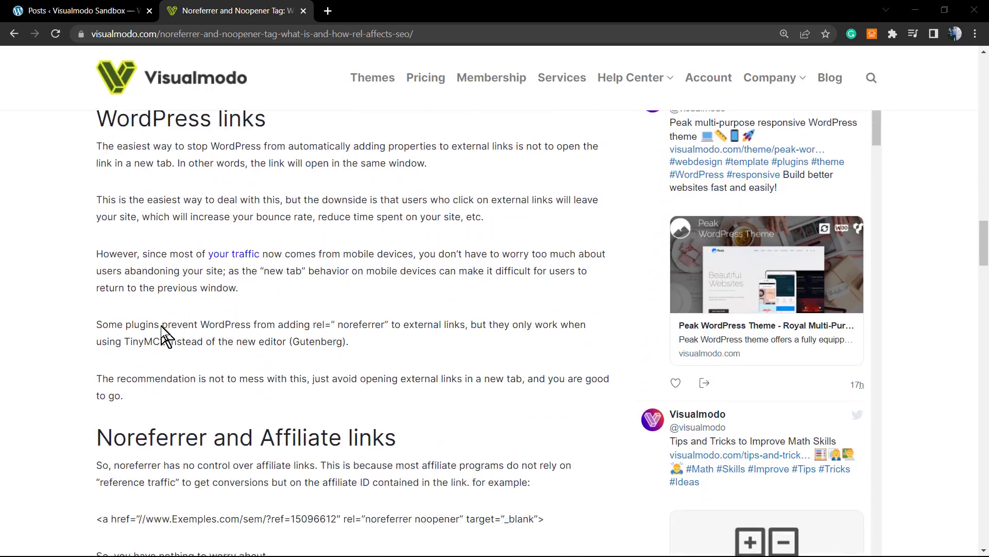
scroll(124, 348, "down", 4)
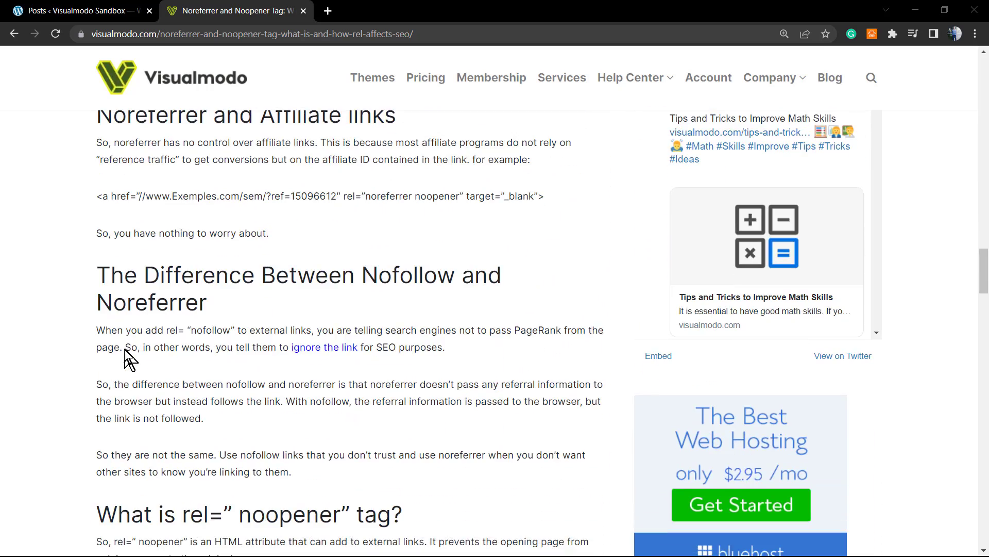
scroll(126, 356, "down", 1)
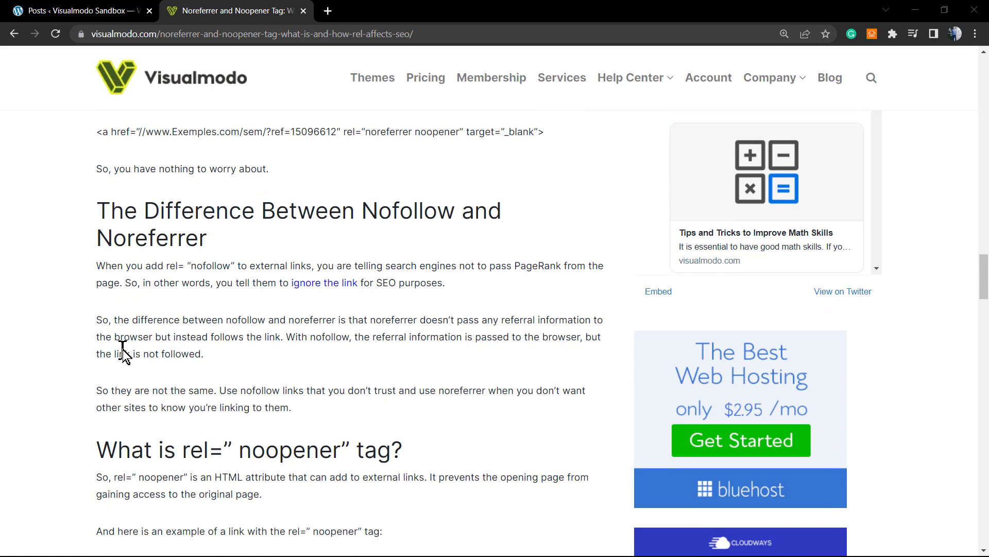
scroll(123, 350, "down", 2)
scroll(122, 349, "up", 2)
scroll(123, 349, "down", 6)
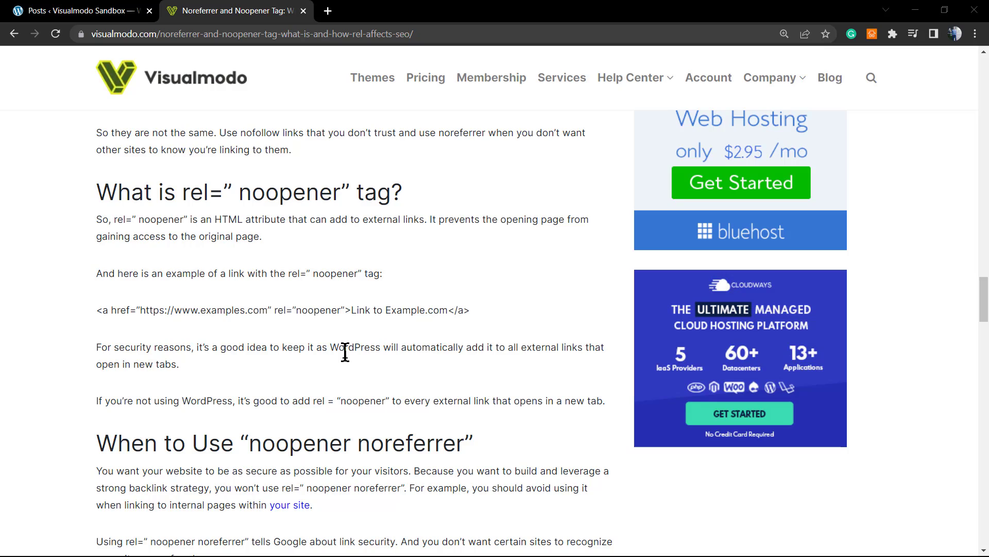
scroll(344, 369, "up", 15)
scroll(344, 369, "up", 15)
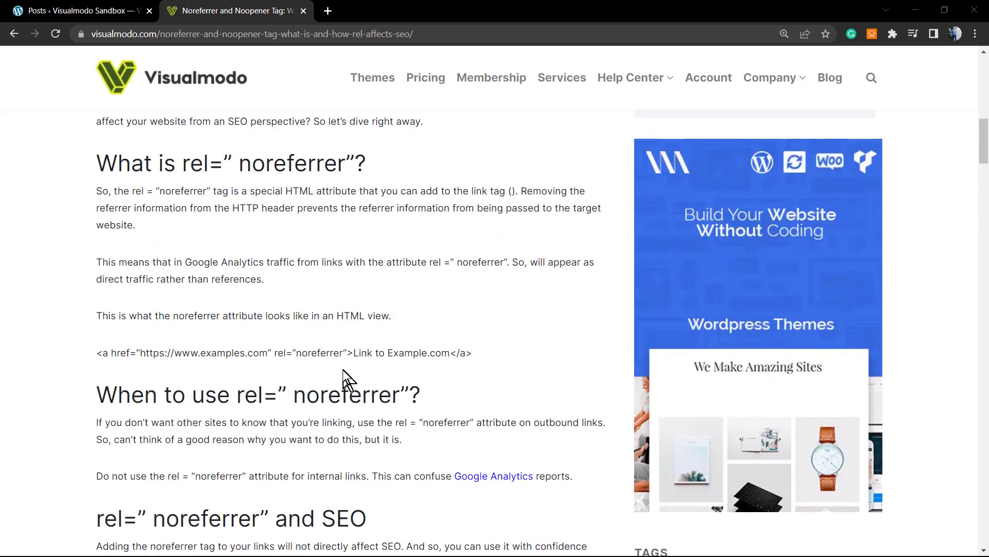
scroll(347, 375, "up", 7)
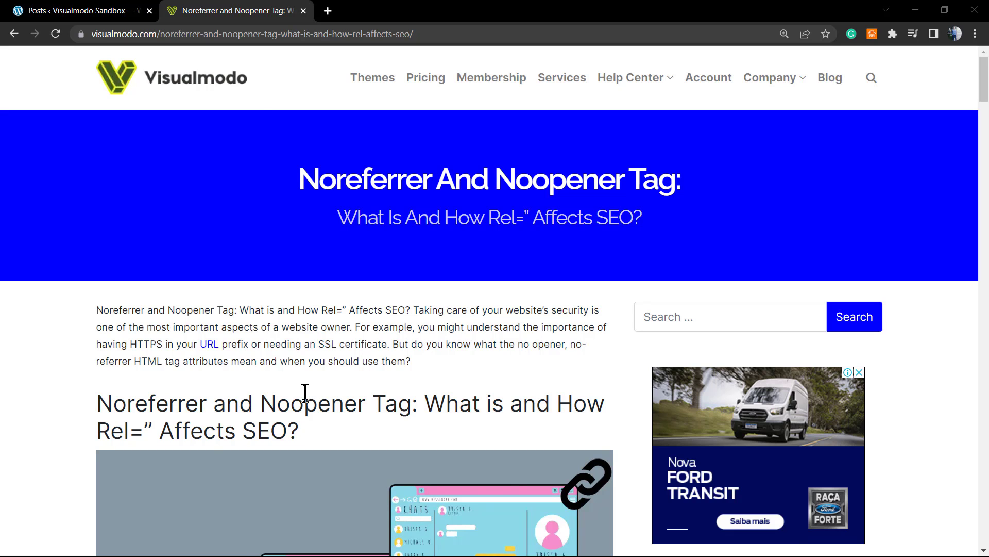
Switch to the WordPress posts list and open the "Healthy Holiday" post for editing.
left_click(21, 8)
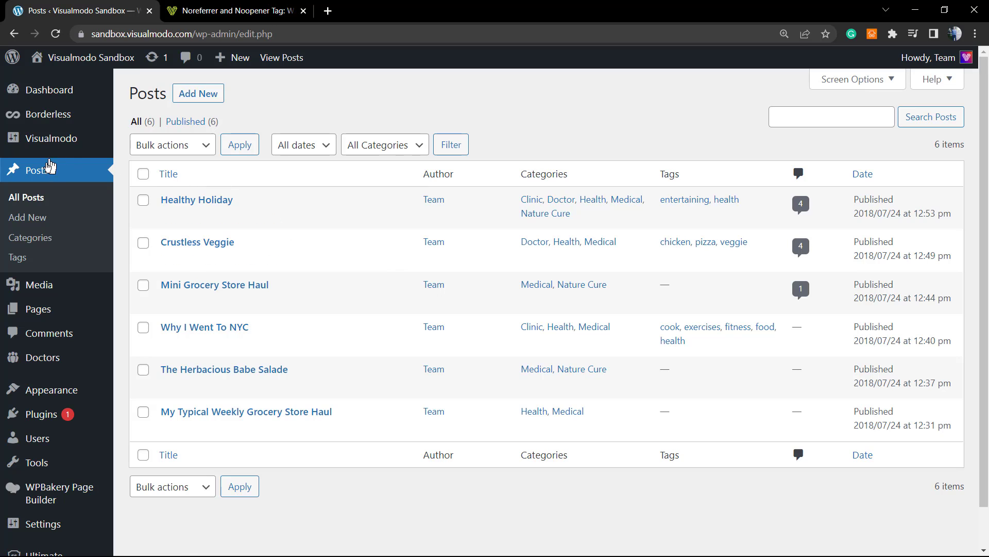
scroll(26, 325, "down", 1)
scroll(51, 330, "up", 1)
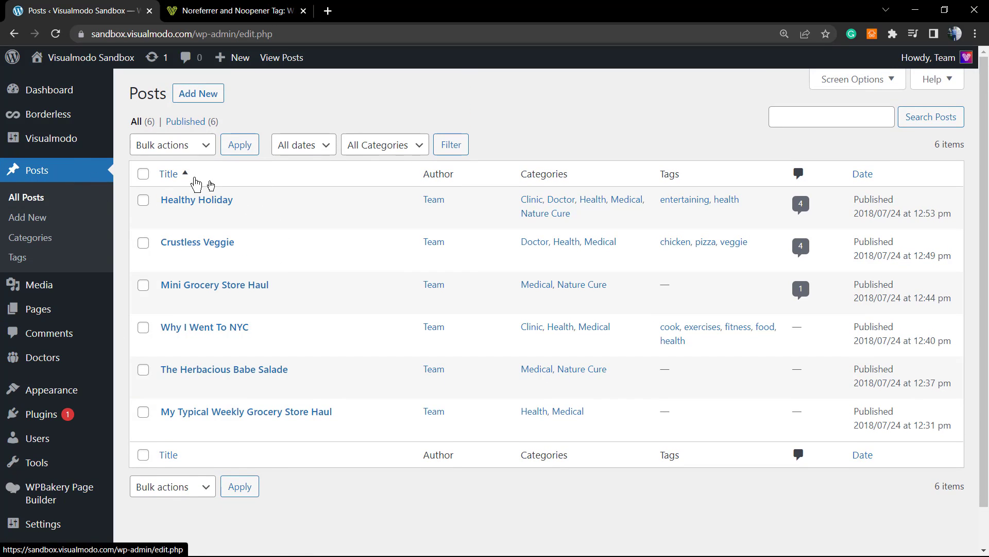
left_click(209, 205)
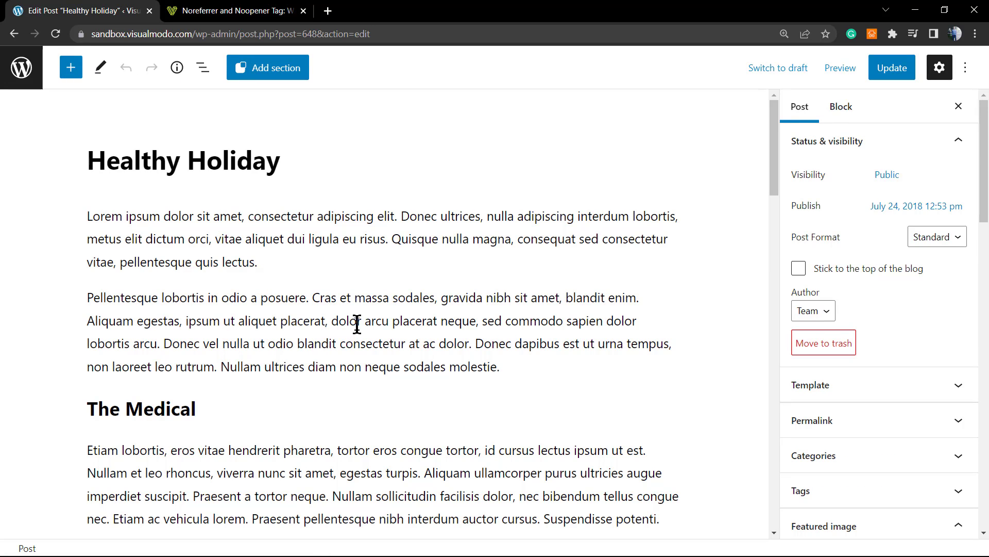
Select "massa sodales" in the second paragraph, copy the noreferrer article's URL, and return to the post editor.
left_click(419, 299)
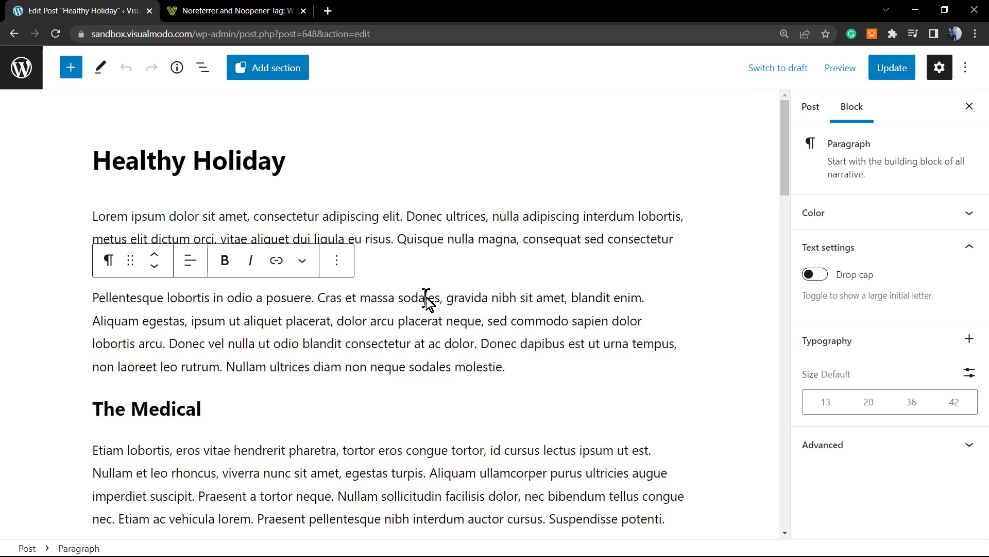
left_click_drag(363, 297, 441, 298)
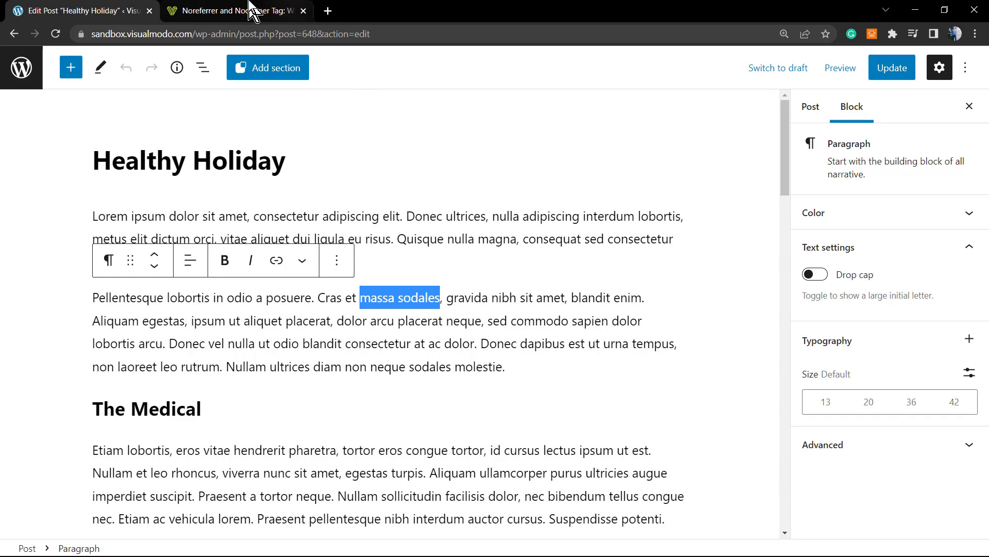
left_click(281, 11)
left_click(435, 34)
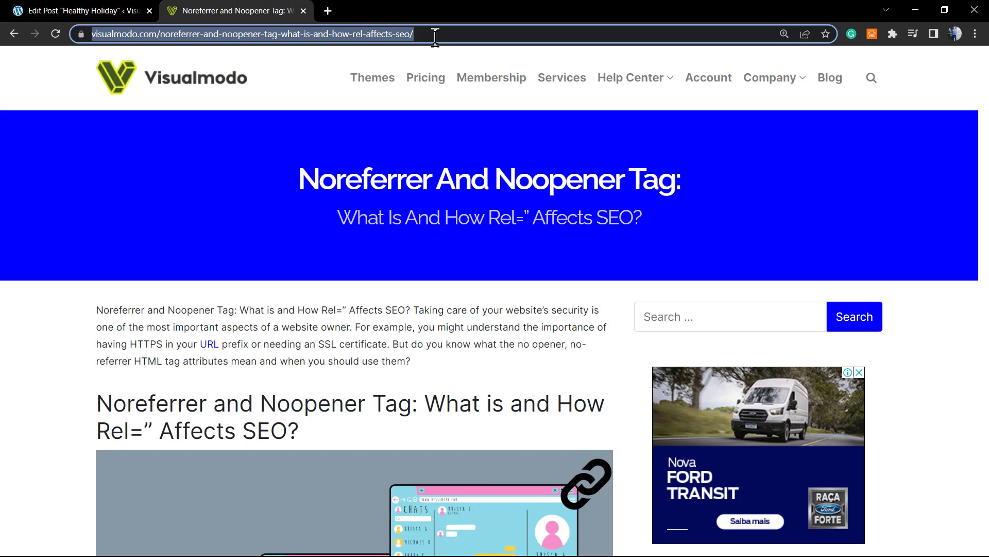
left_click(31, 11)
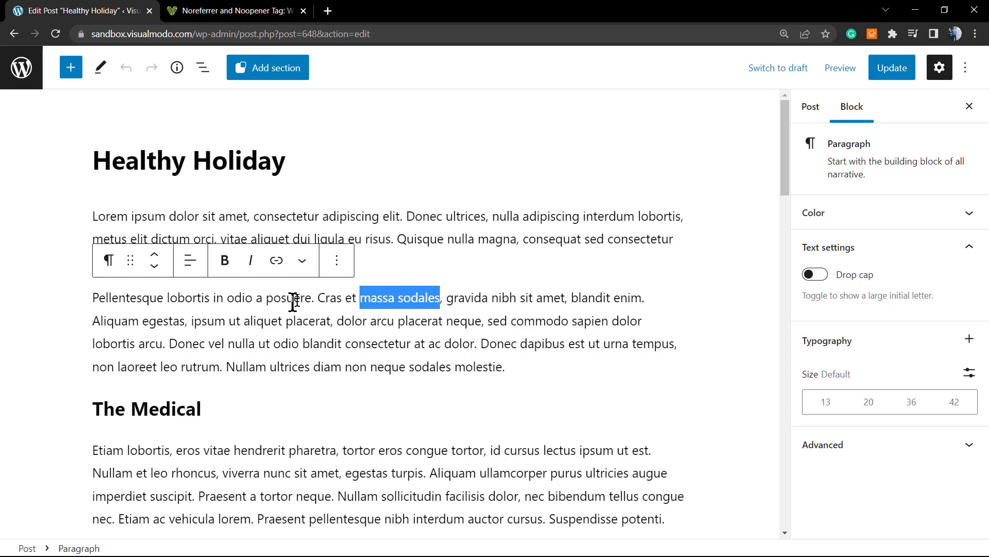
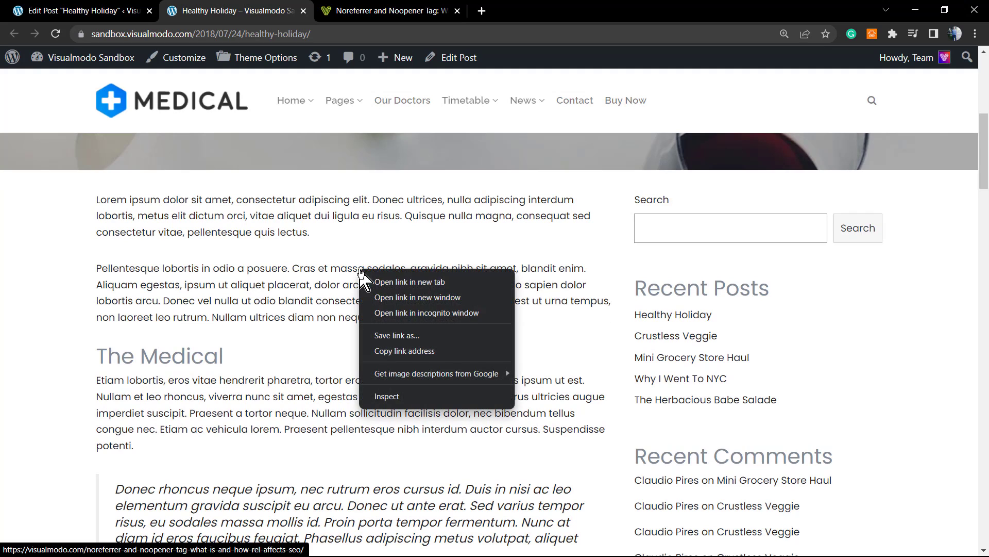
Inspect the HTML of the "massa sodales" link on the published post, and close the developer tools.
left_click(403, 392)
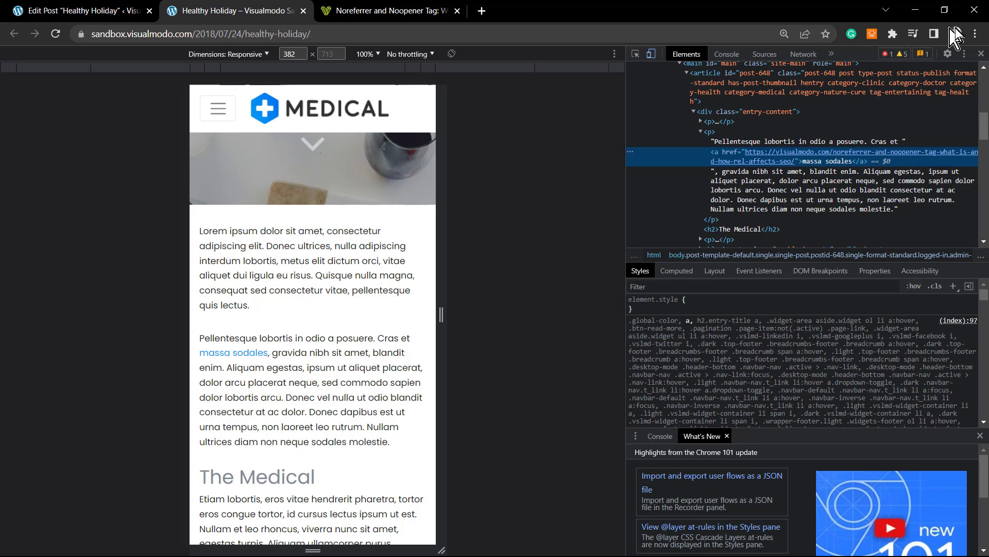
left_click(980, 54)
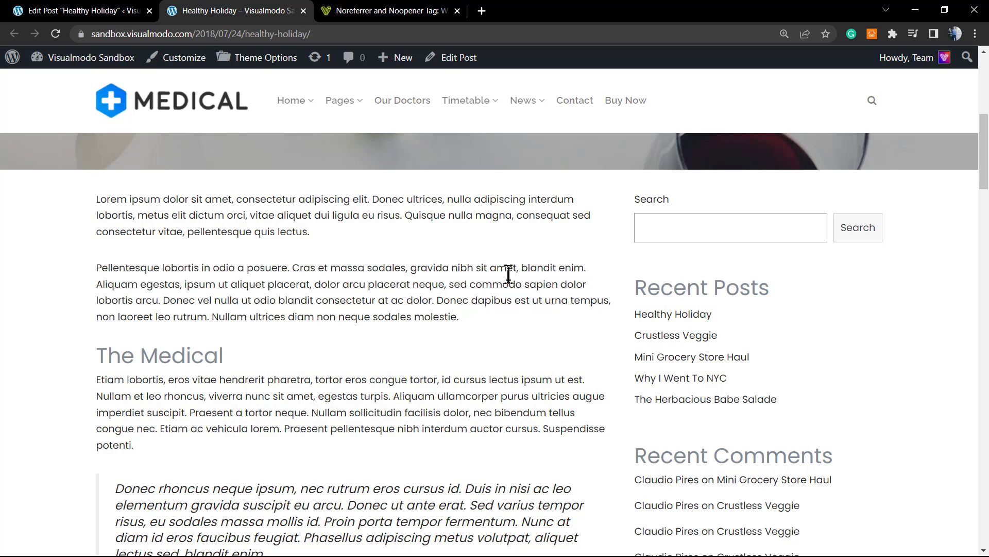
scroll(508, 274, "up", 1)
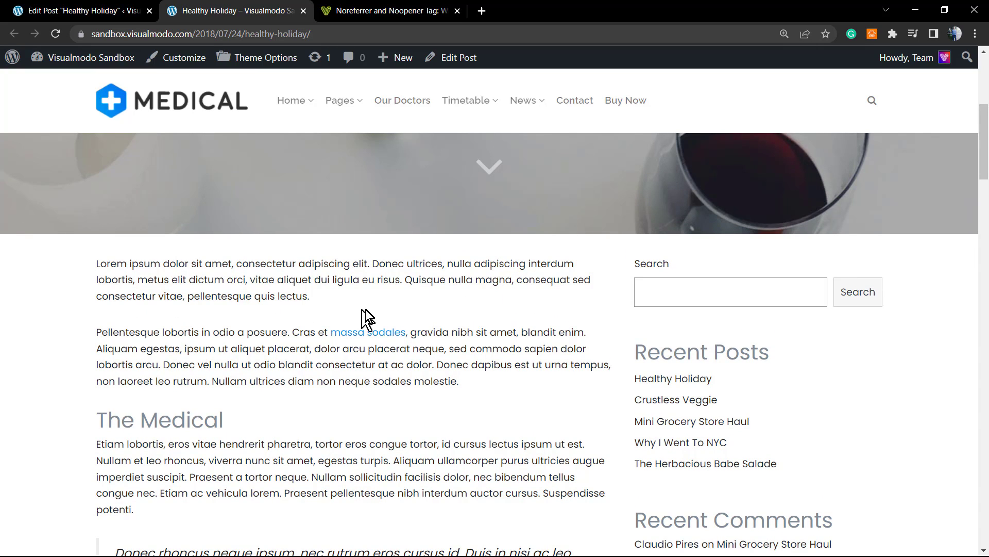
Follow the "massa sodales" link to test how it opens, and go back to the linked paragraph in the published post.
left_click(376, 332)
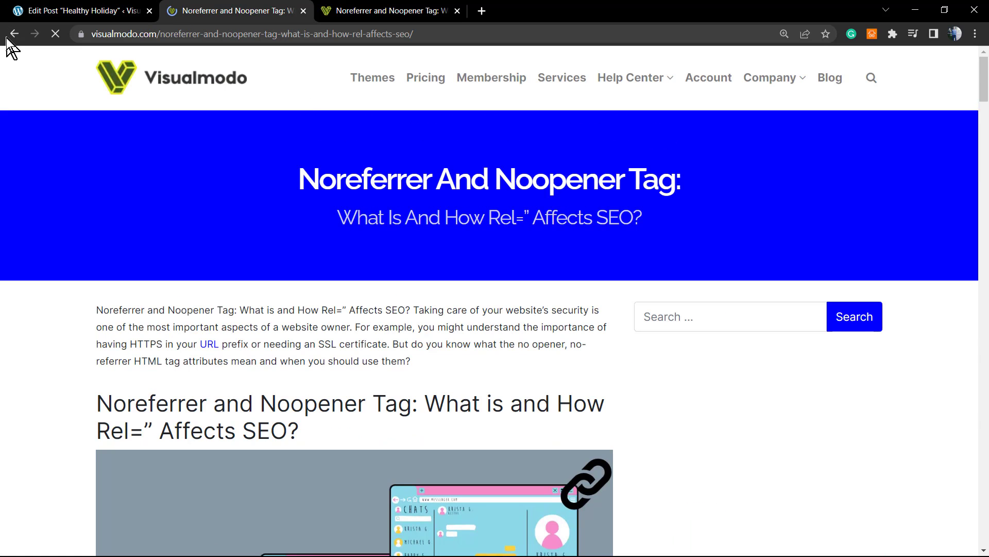
key("alt+Left")
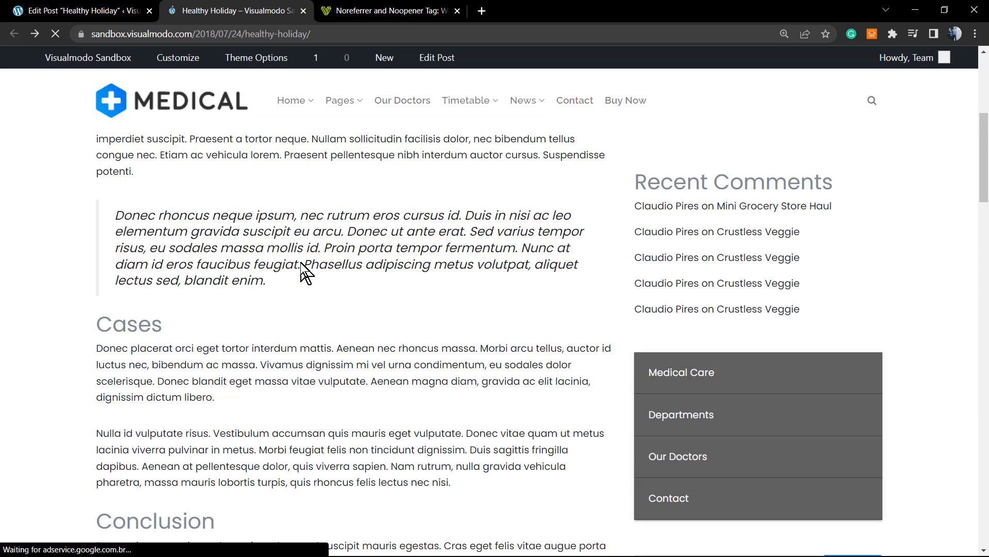
scroll(363, 356, "up", 7)
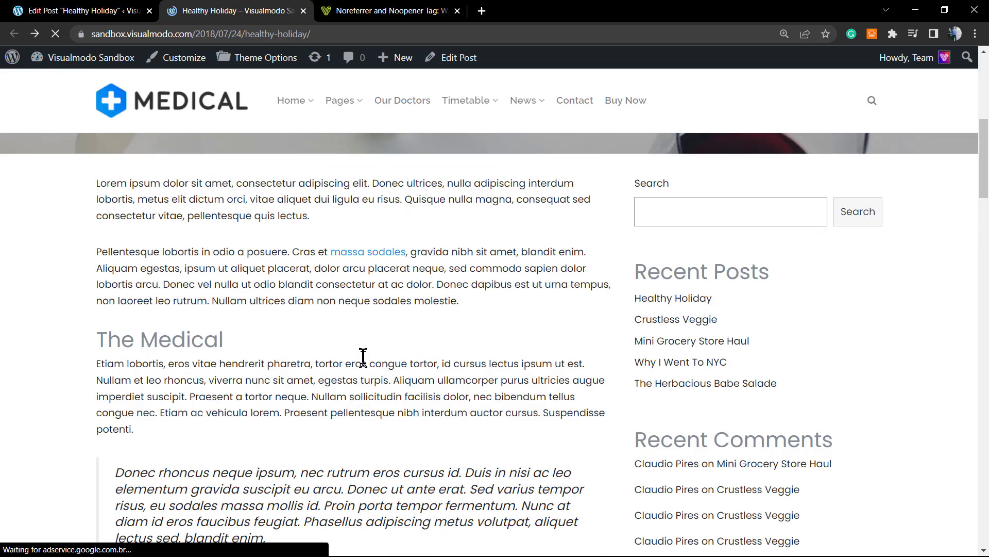
scroll(361, 359, "up", 4)
scroll(360, 359, "up", 1)
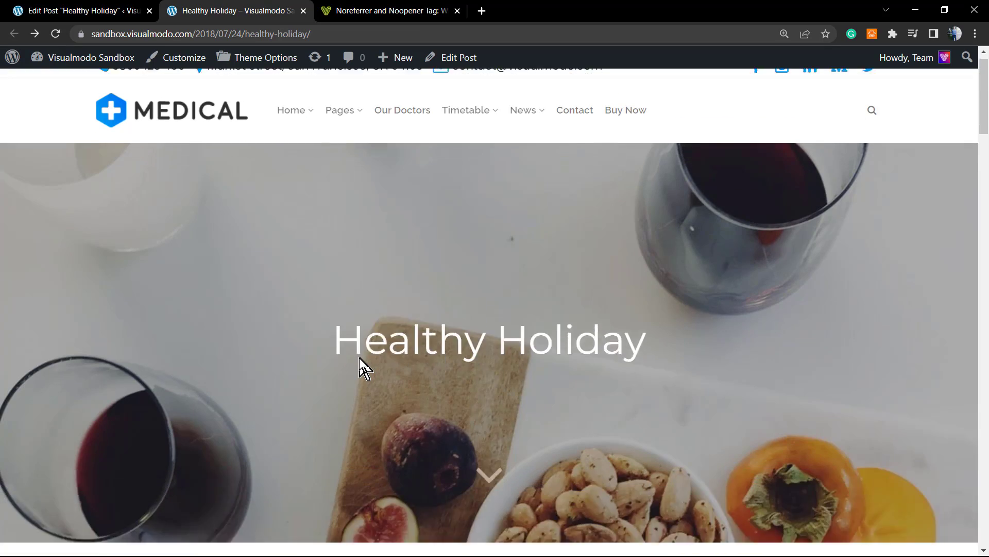
scroll(360, 359, "down", 6)
scroll(359, 350, "down", 1)
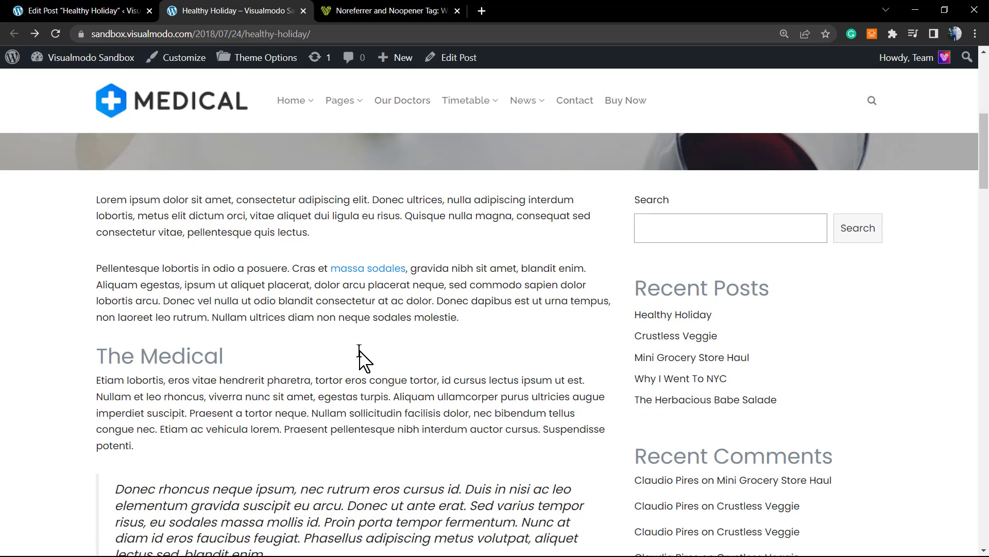
scroll(357, 351, "up", 1)
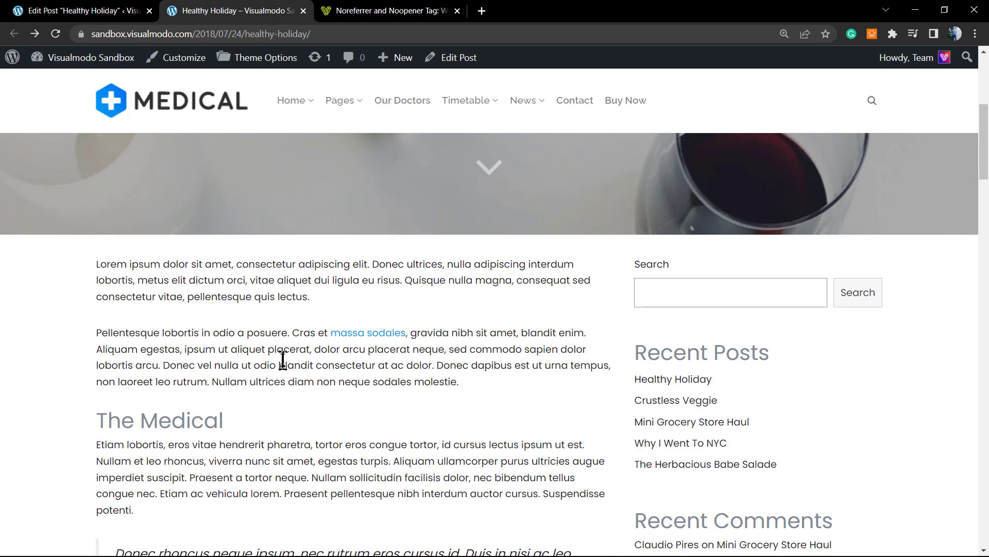
scroll(282, 358, "up", 1)
scroll(285, 353, "down", 1)
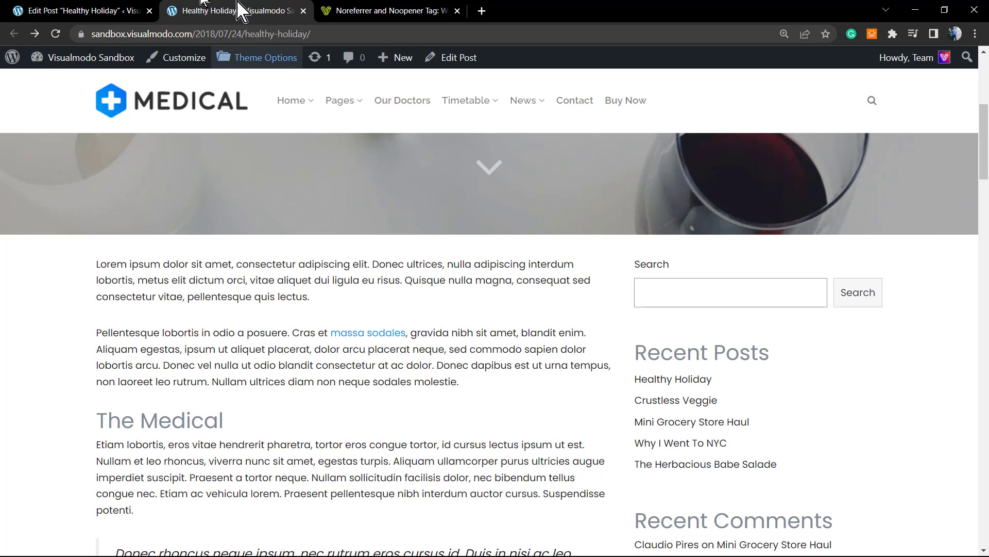
Return to the post editor, set the "massa sodales" link to open in a new tab, and update the post.
left_click(139, 10)
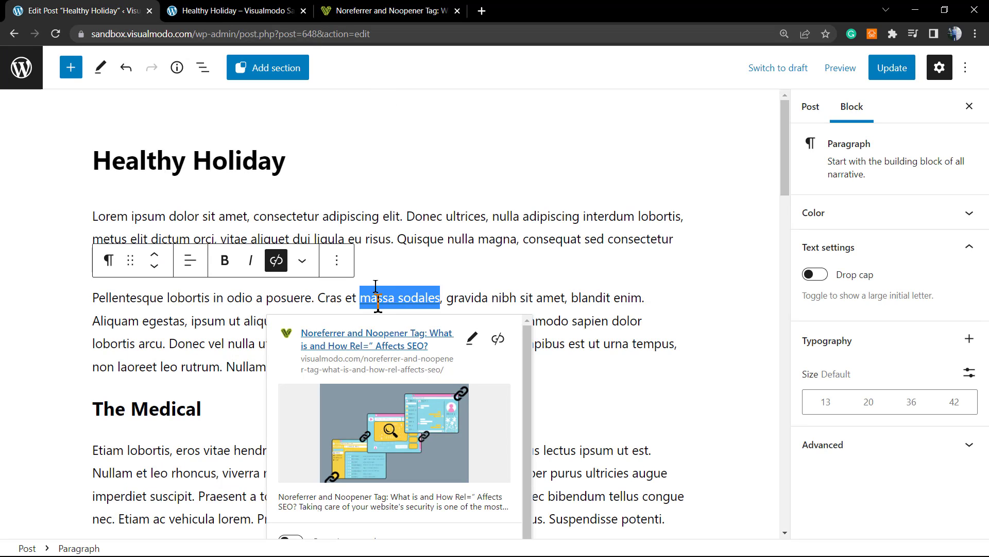
scroll(374, 279, "down", 1)
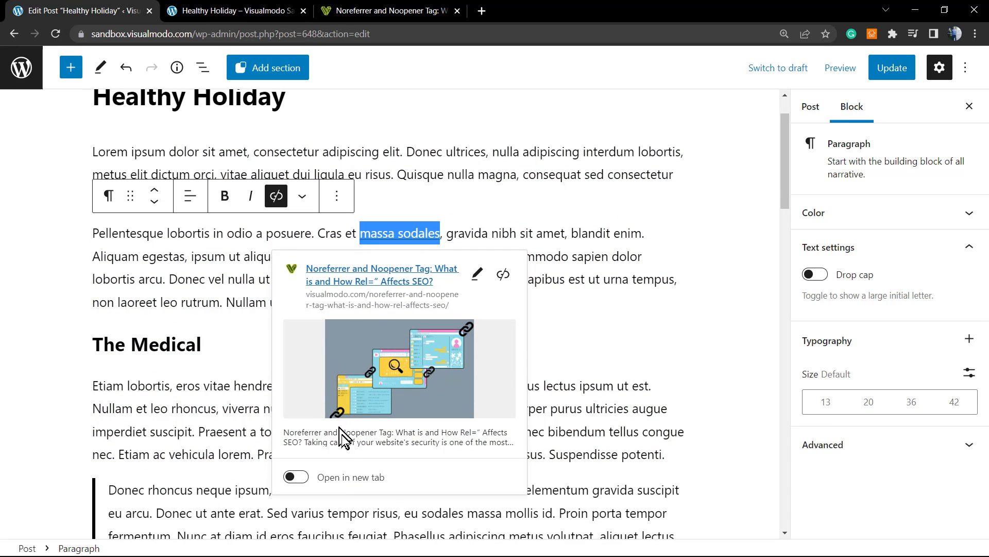
key("ctrl+plus")
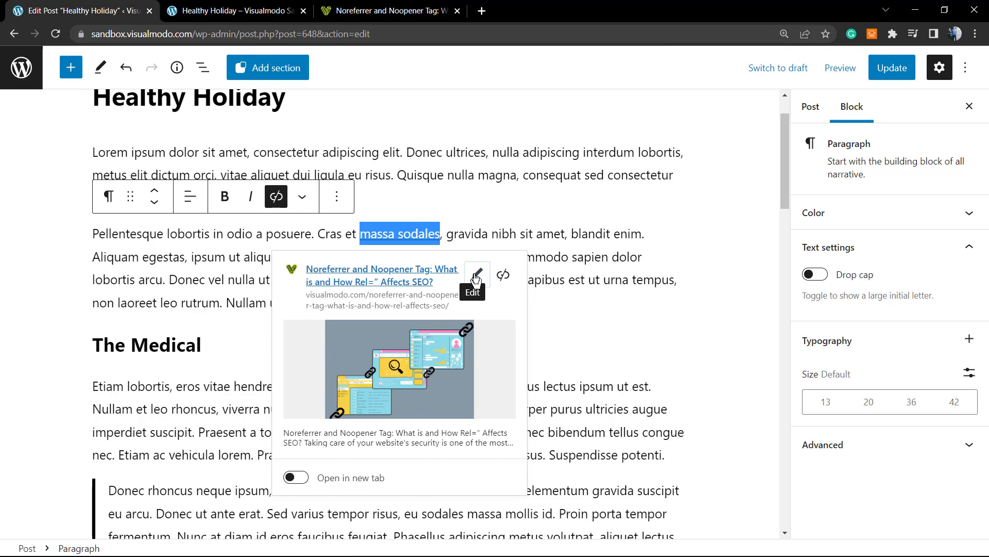
left_click(476, 278)
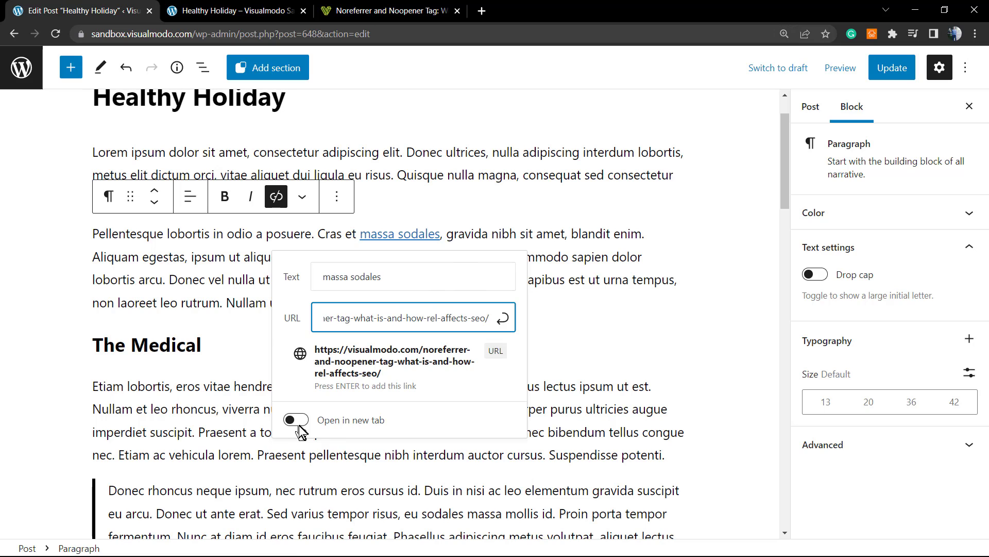
left_click(549, 394)
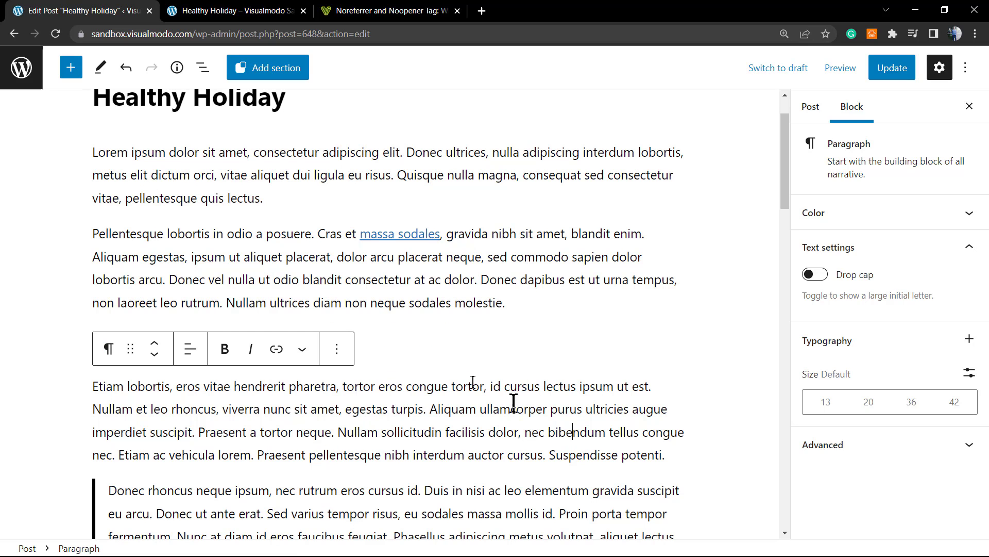
left_click(387, 234)
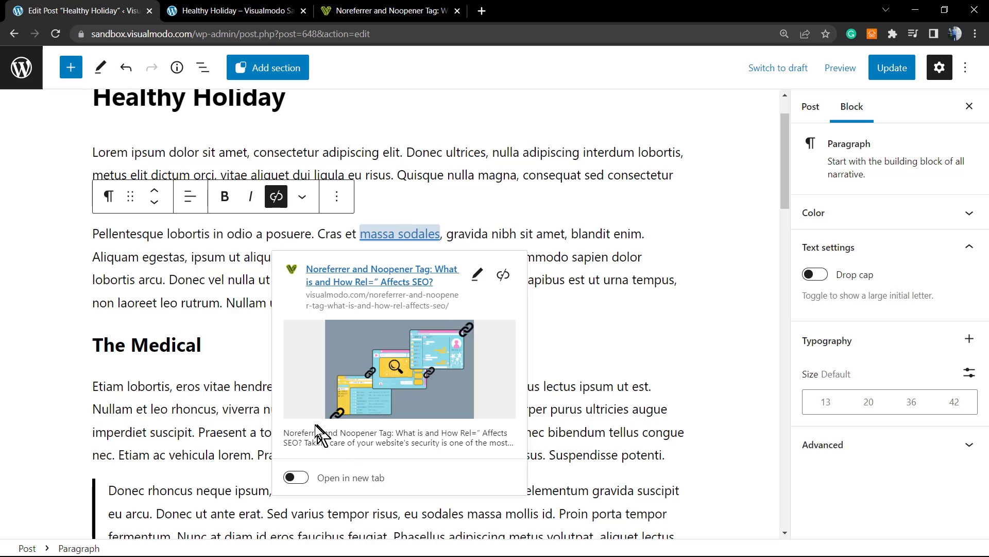
left_click(303, 479)
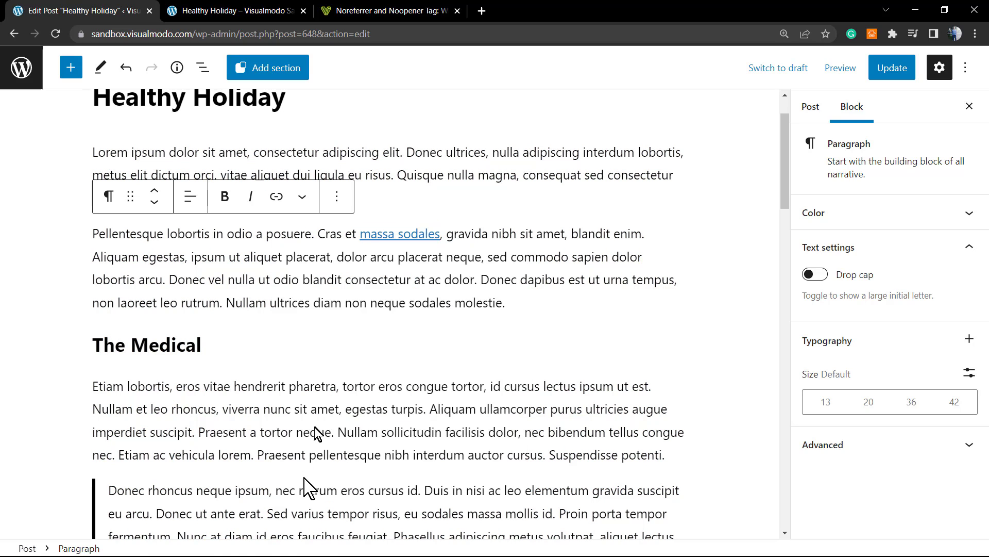
left_click(887, 68)
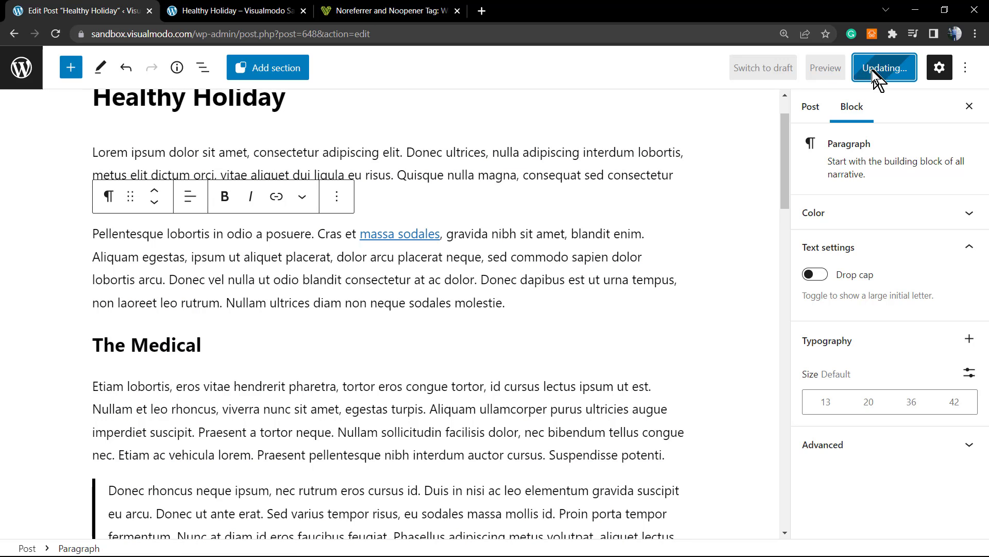
Reload the published post, inspect the HTML of the "massa sodales" link, and close the developer tools.
left_click(276, 4)
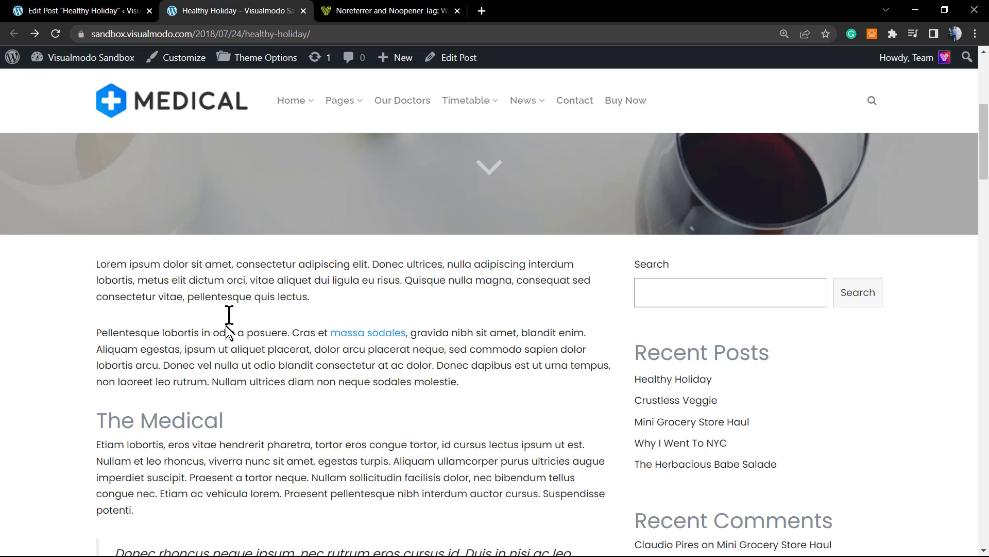
key("F5")
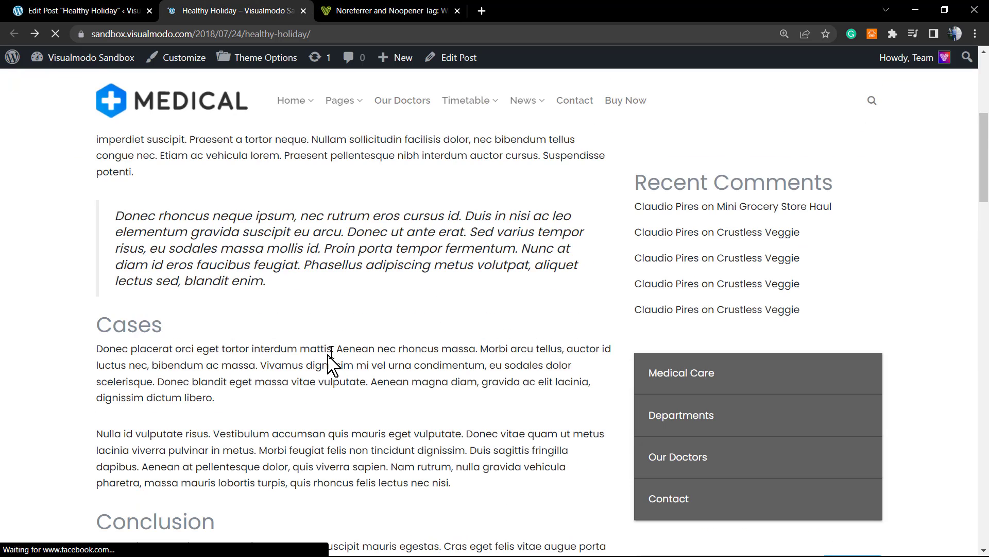
scroll(357, 386, "down", 2)
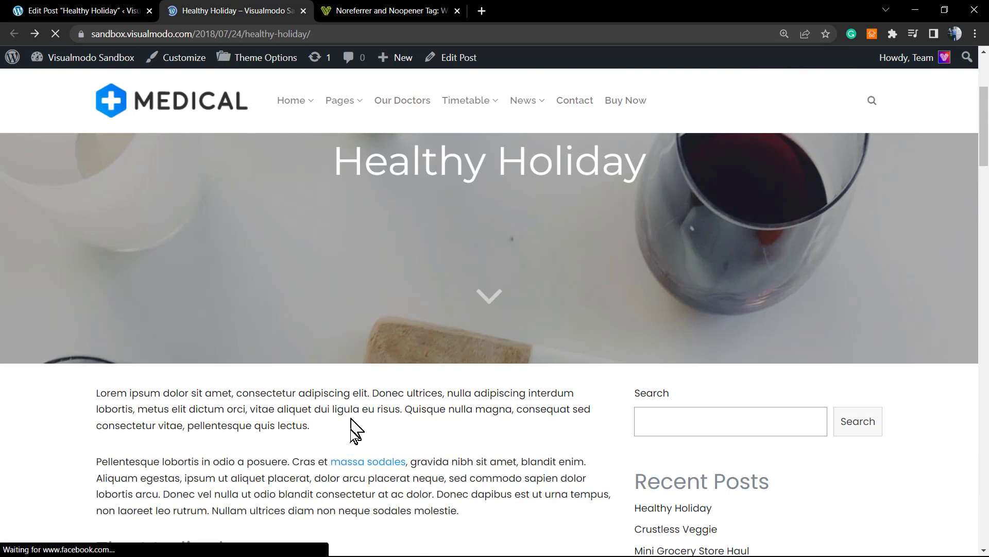
right_click(372, 462)
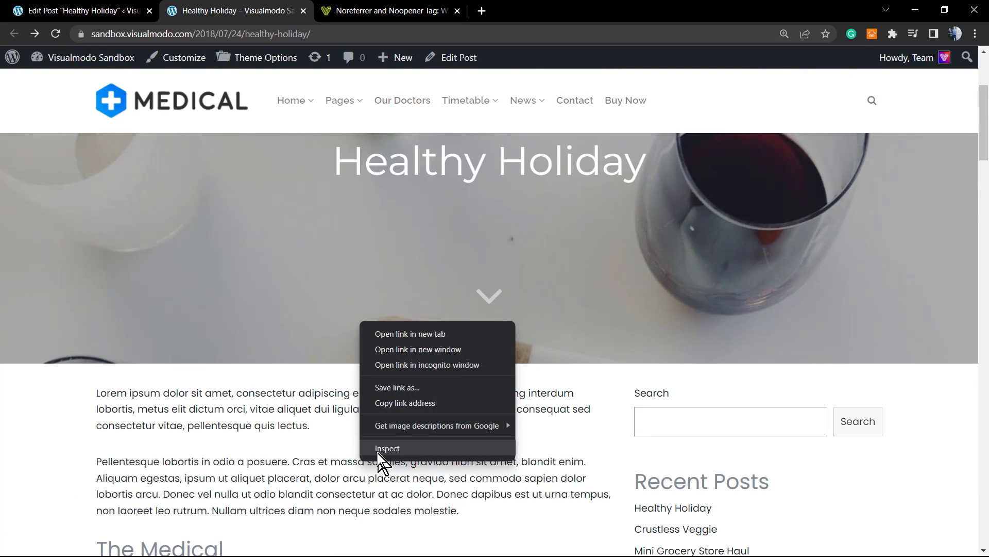
left_click(379, 448)
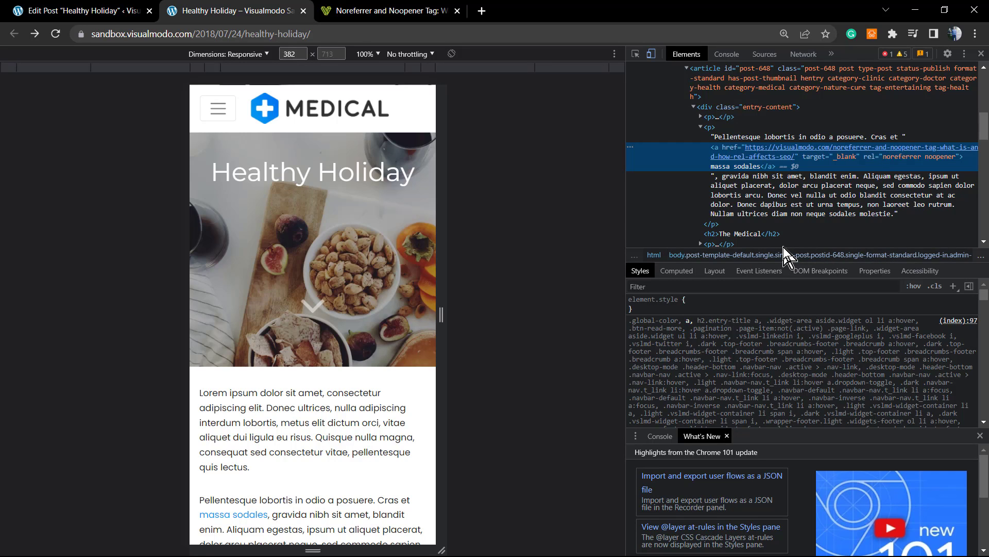
left_click(982, 55)
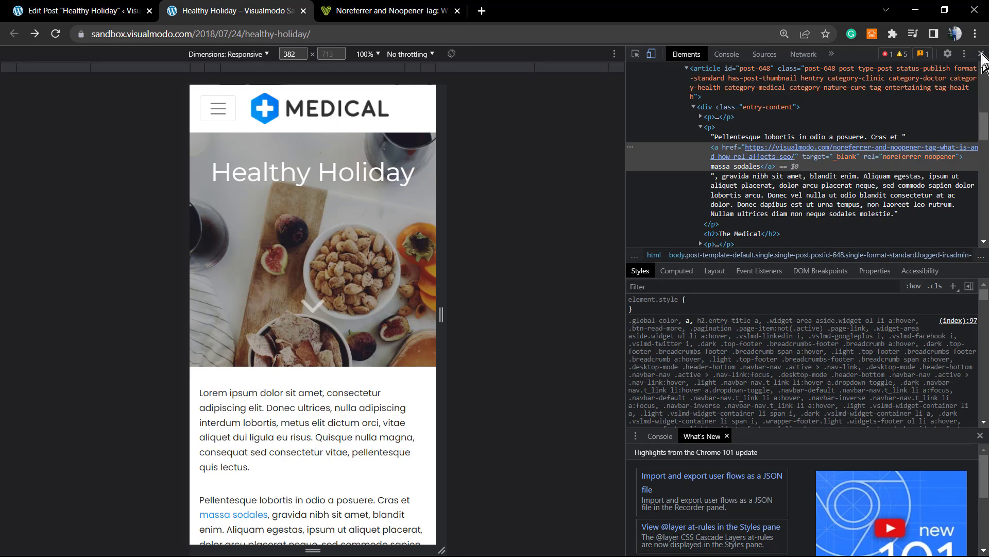
Return to the post editor and switch the second paragraph, containing the "massa sodales" link, to HTML editing.
left_click(118, 10)
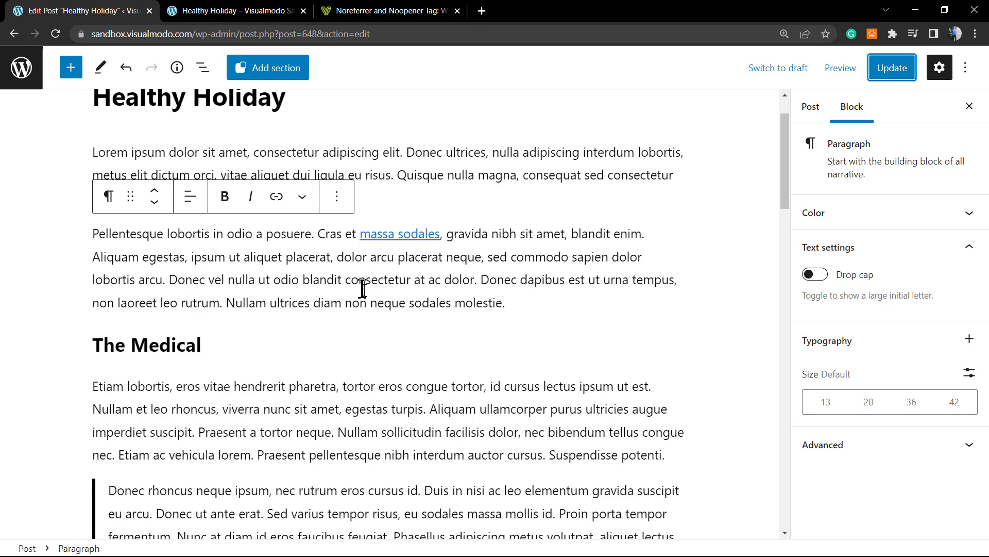
scroll(371, 291, "up", 2)
left_click(394, 298)
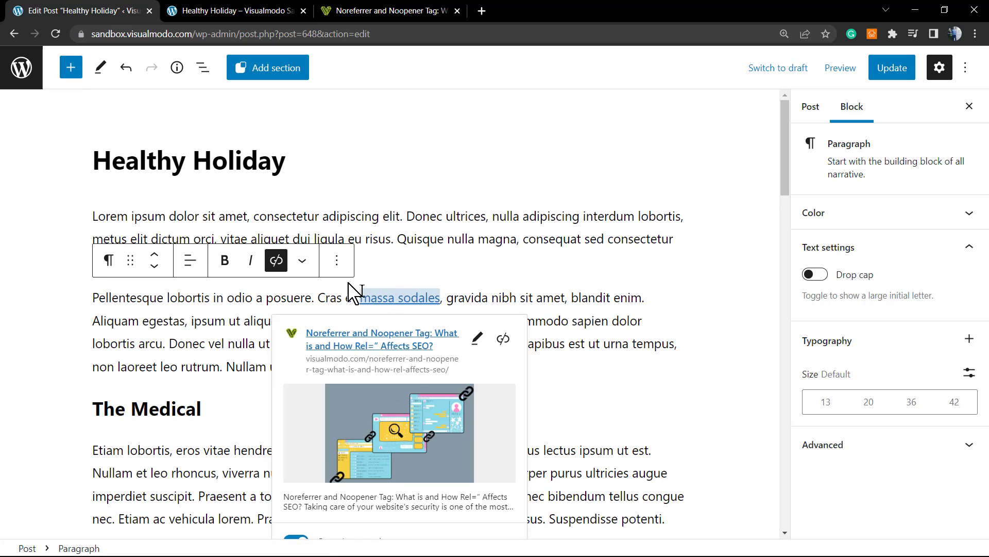
double_click(233, 299)
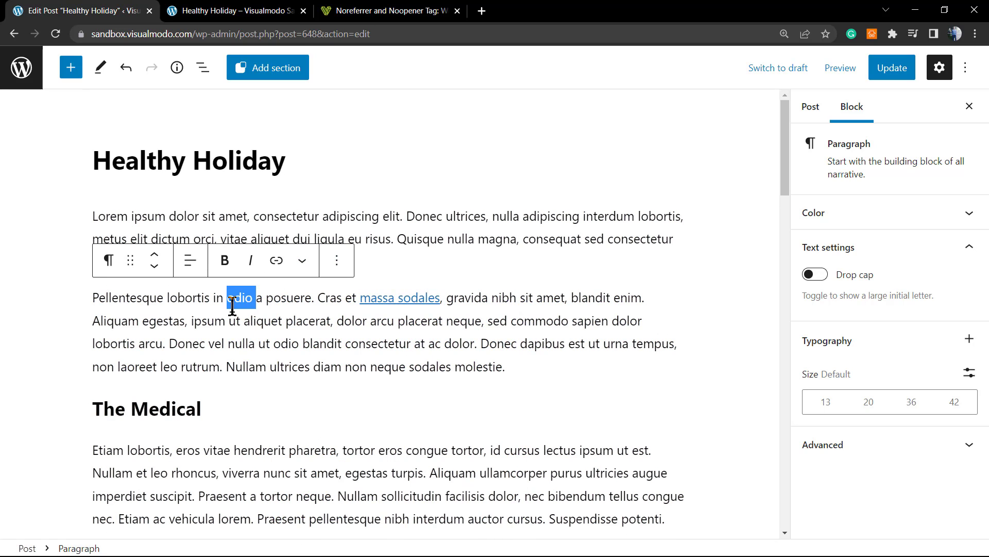
triple_click(233, 304)
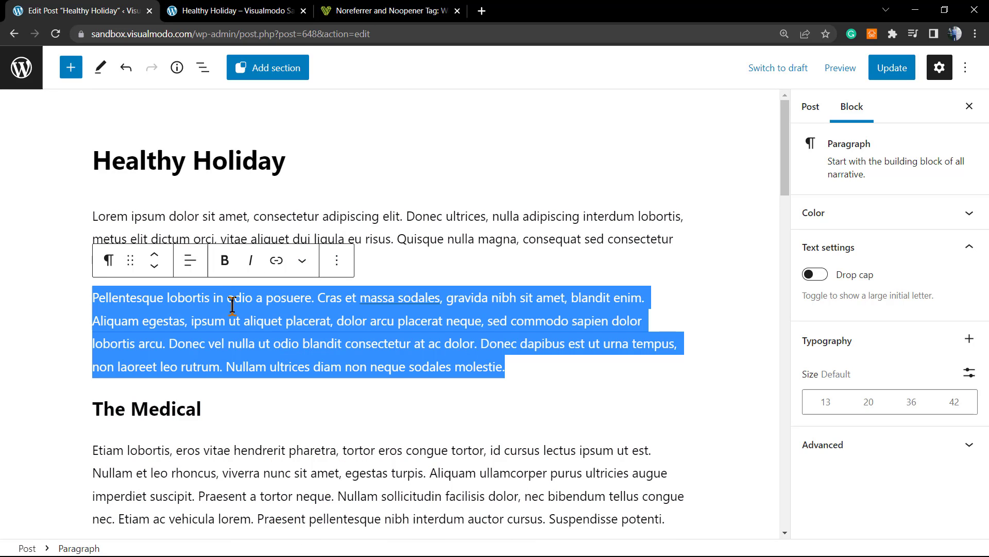
left_click(337, 263)
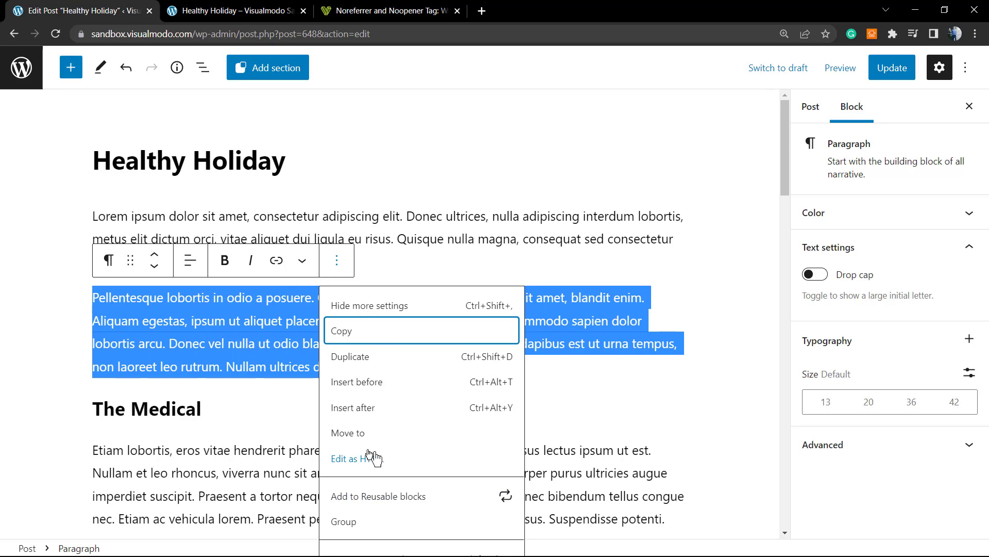
left_click(356, 460)
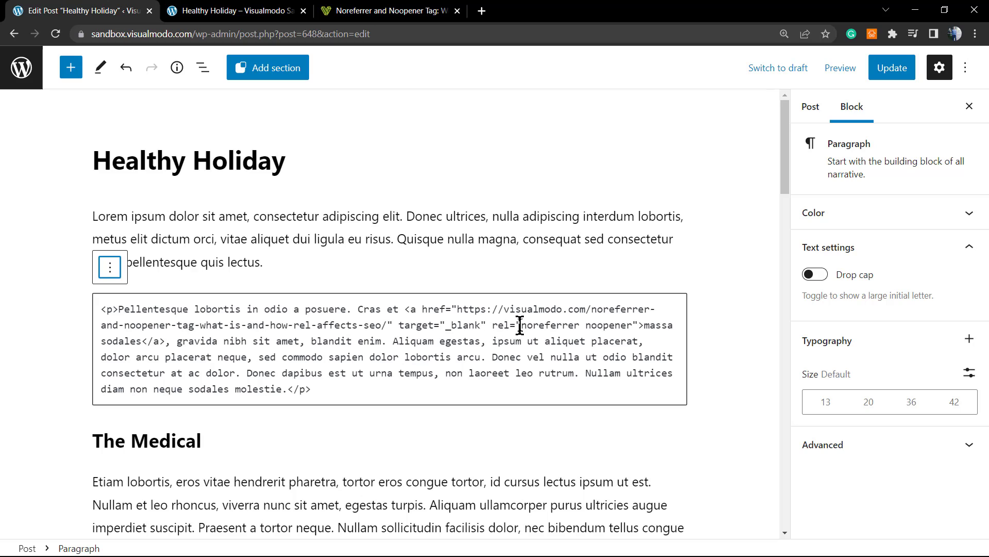
Examine the target and rel attributes of the "massa sodales" link in the paragraph's HTML.
left_click_drag(399, 328, 632, 330)
left_click(624, 325)
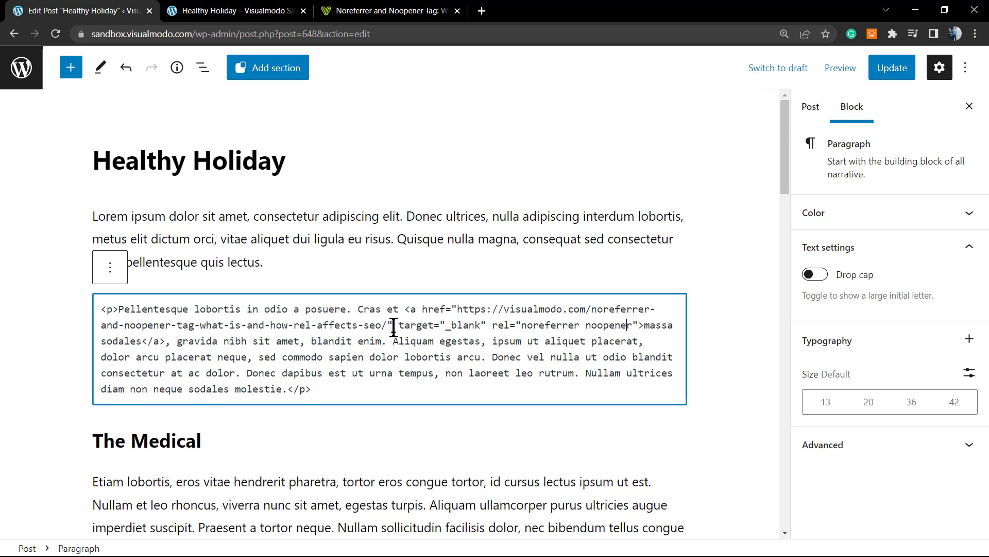
left_click_drag(394, 326, 487, 330)
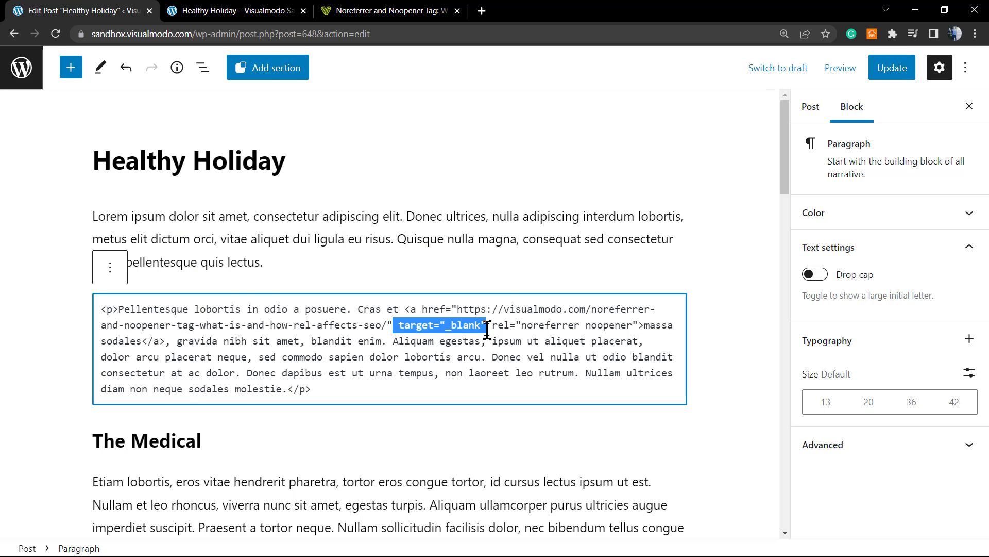
left_click_drag(387, 325, 396, 326)
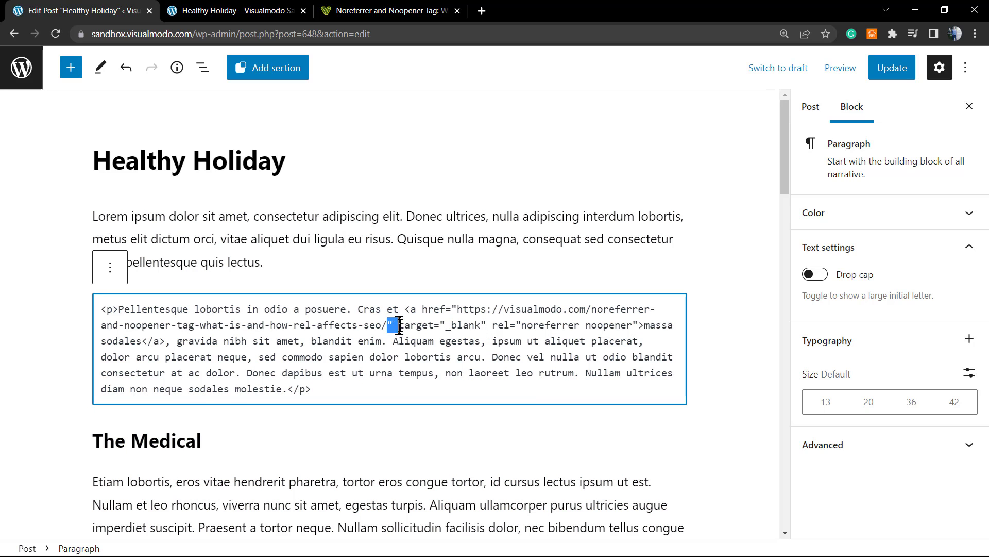
left_click(401, 325)
key("ctrl+plus")
key("ctrl+plus")
key("ctrl+plus")
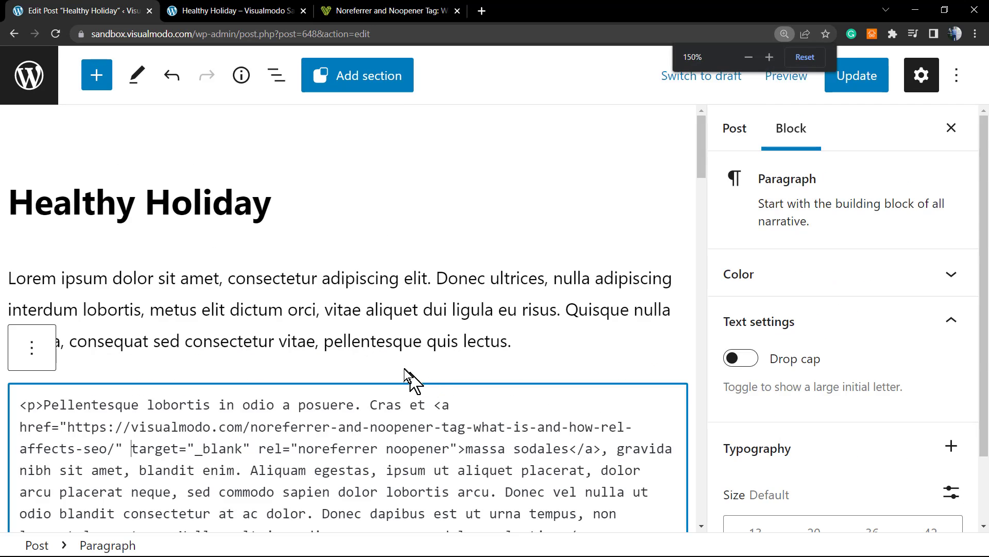
scroll(397, 381, "down", 2)
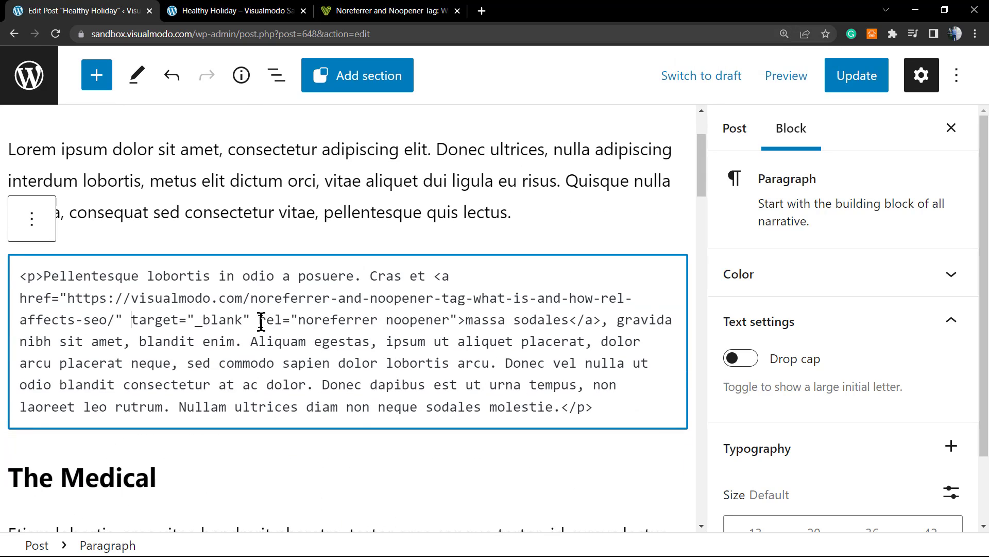
left_click_drag(261, 320, 462, 321)
left_click(360, 336)
Add "nofollow" before "noreferrer noopener" in the rel attribute of the "massa sodales" link.
left_click(298, 325)
type("nofollow no")
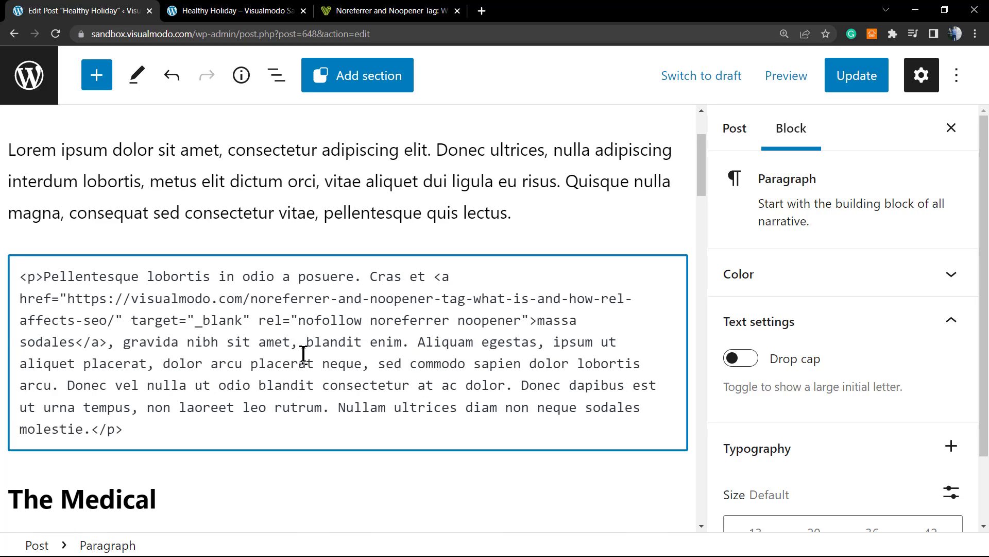
left_click(367, 325)
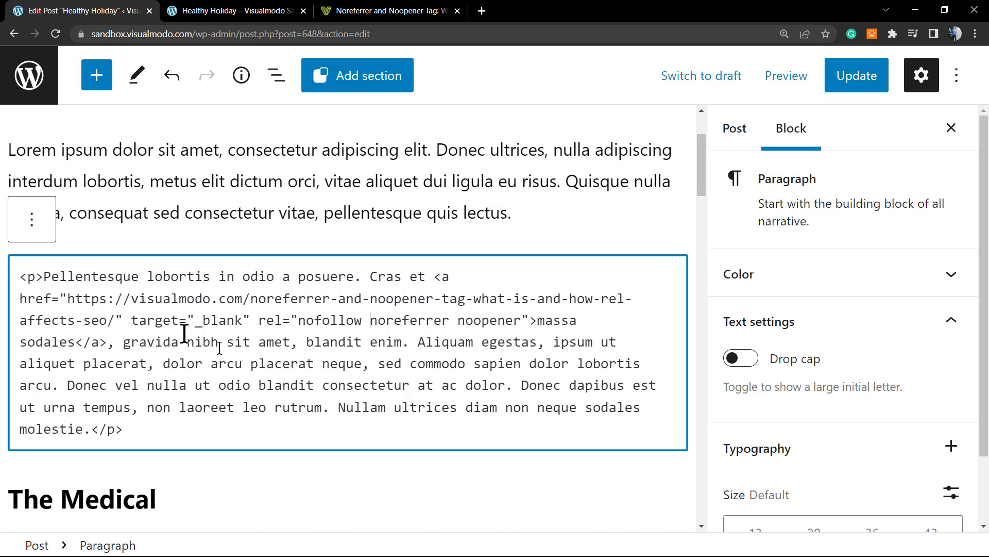
Return the second paragraph to visual editing and update the post.
key("ctrl+minus")
left_click(46, 192)
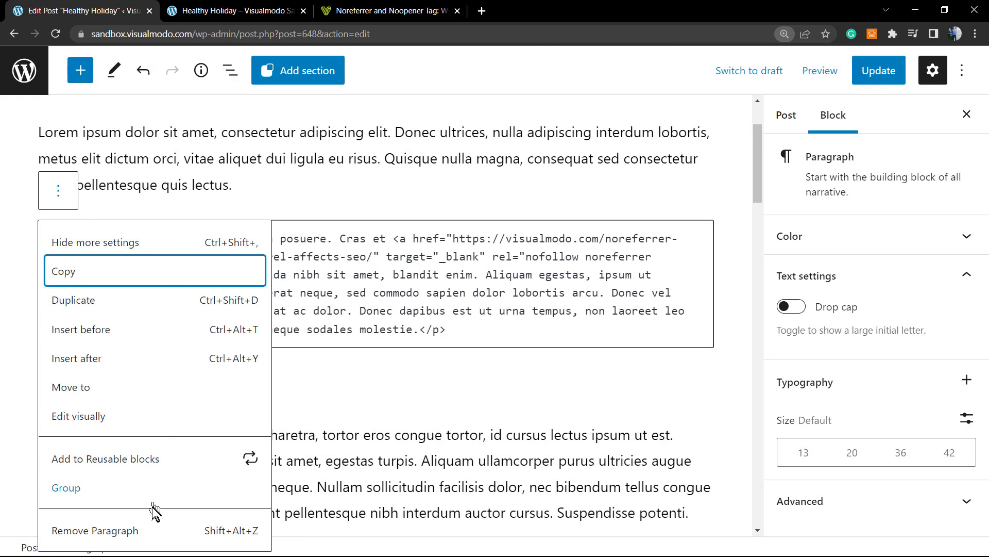
left_click(144, 417)
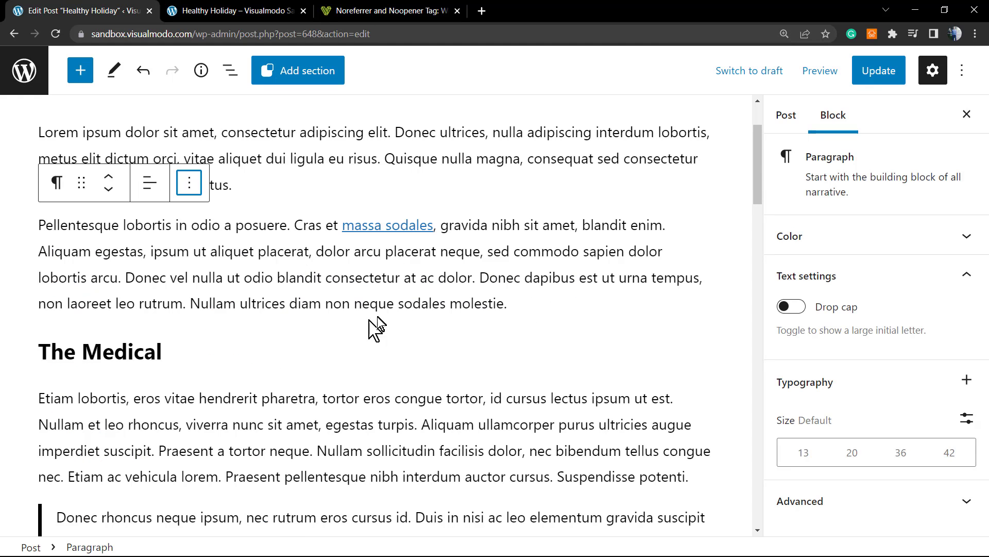
left_click(877, 71)
Reload the published post and inspect the rel attribute in the HTML of the "massa sodales" link.
left_click(216, 10)
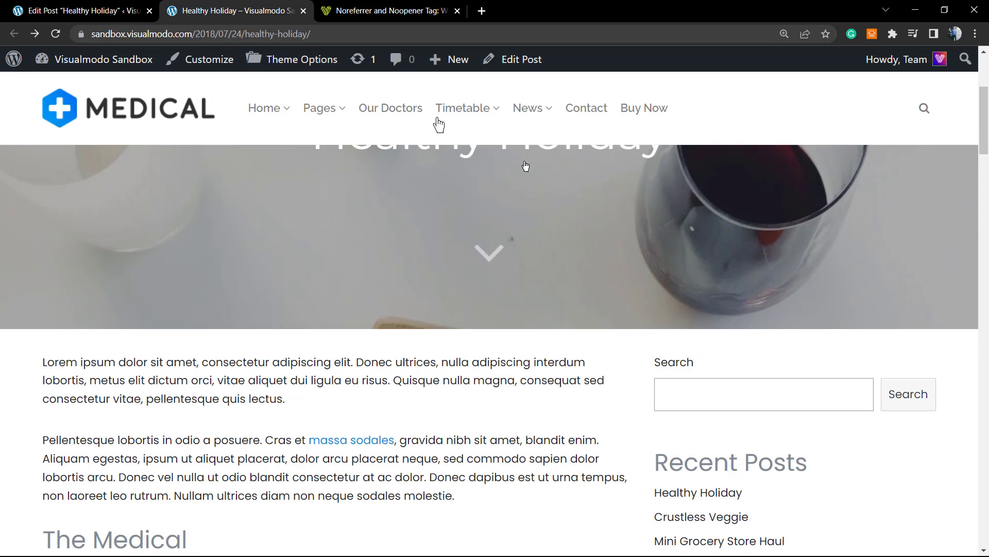
key("F5")
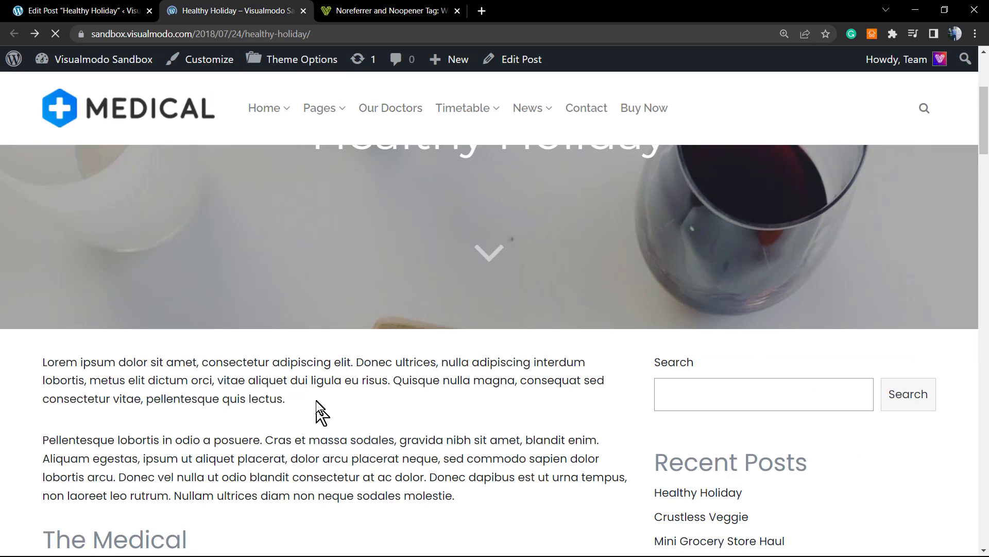
scroll(317, 360, "down", 4)
scroll(319, 299, "up", 5)
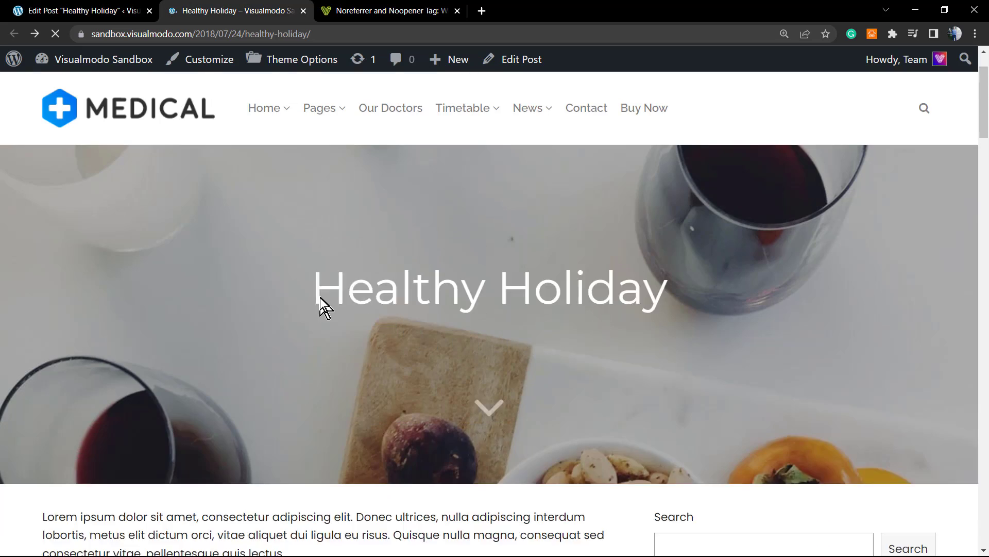
scroll(323, 304, "down", 3)
right_click(332, 410)
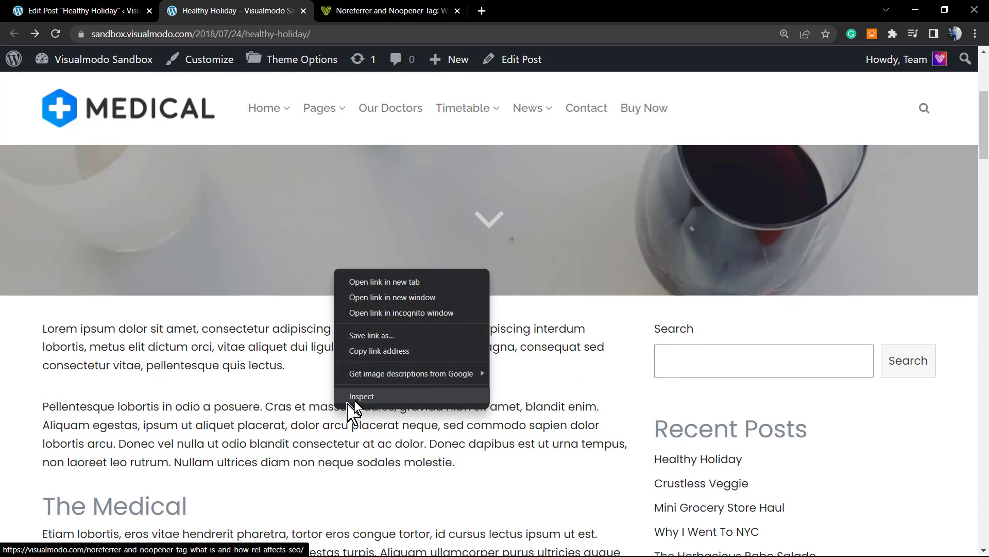
left_click(351, 403)
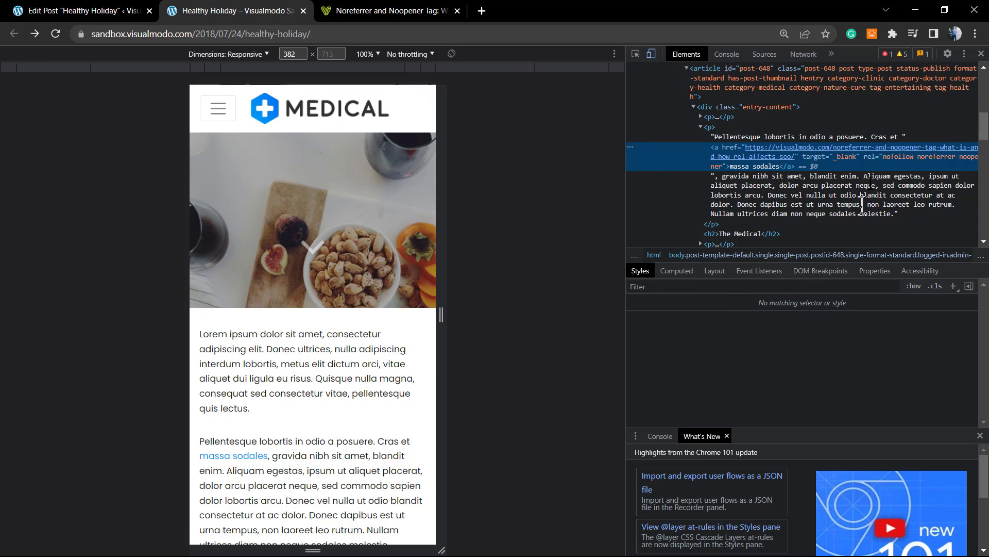
double_click(898, 156)
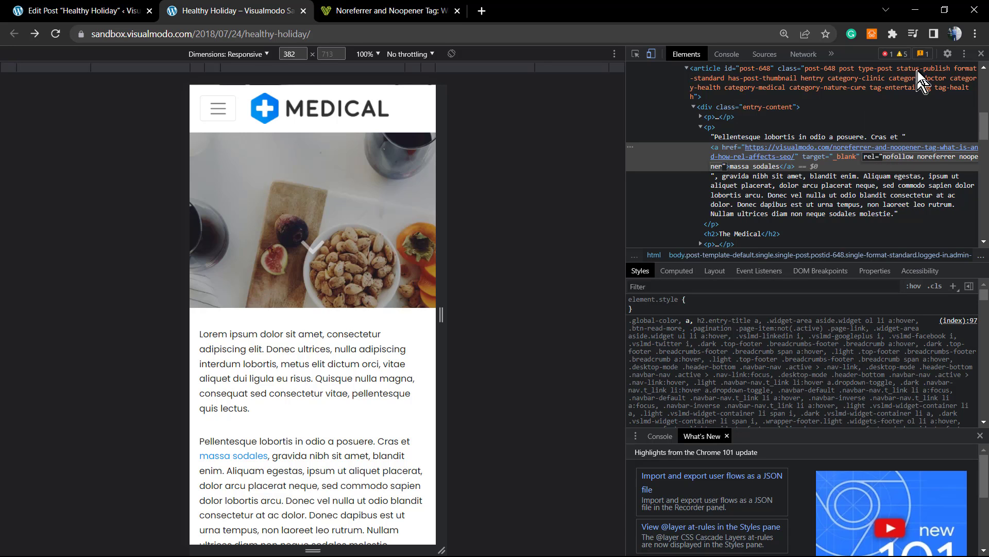
Close the developer tools and review the "massa sodales" link's settings in the post editor.
left_click(981, 53)
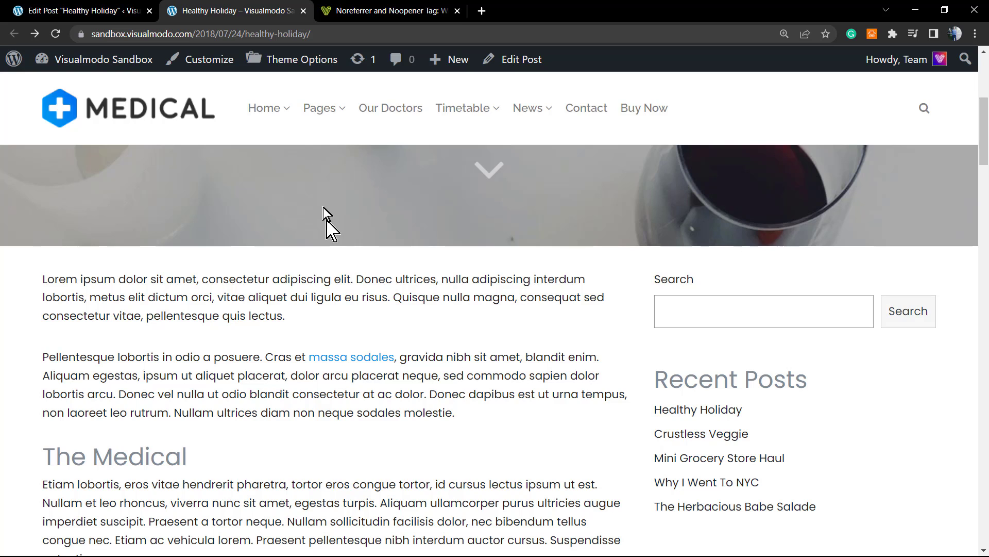
left_click(118, 10)
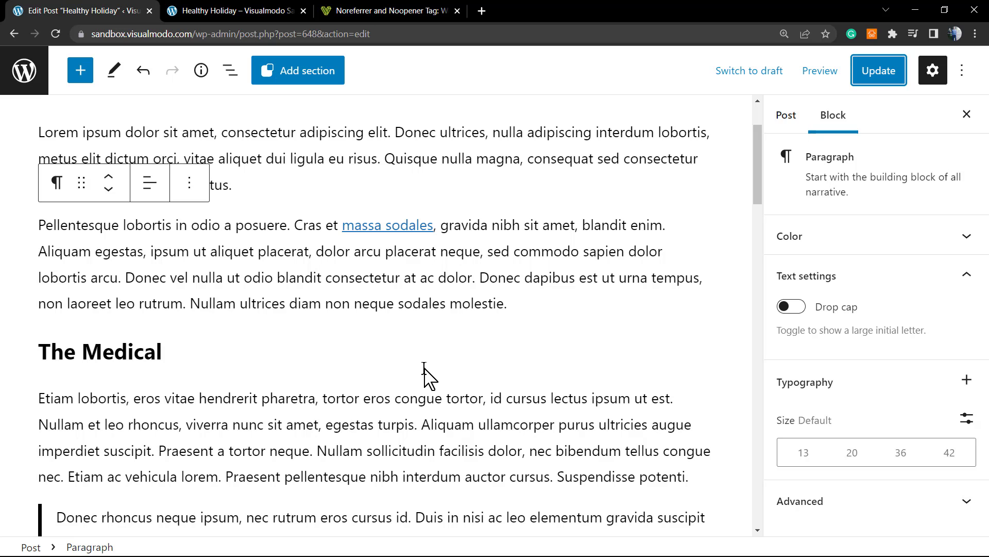
scroll(427, 376, "up", 2)
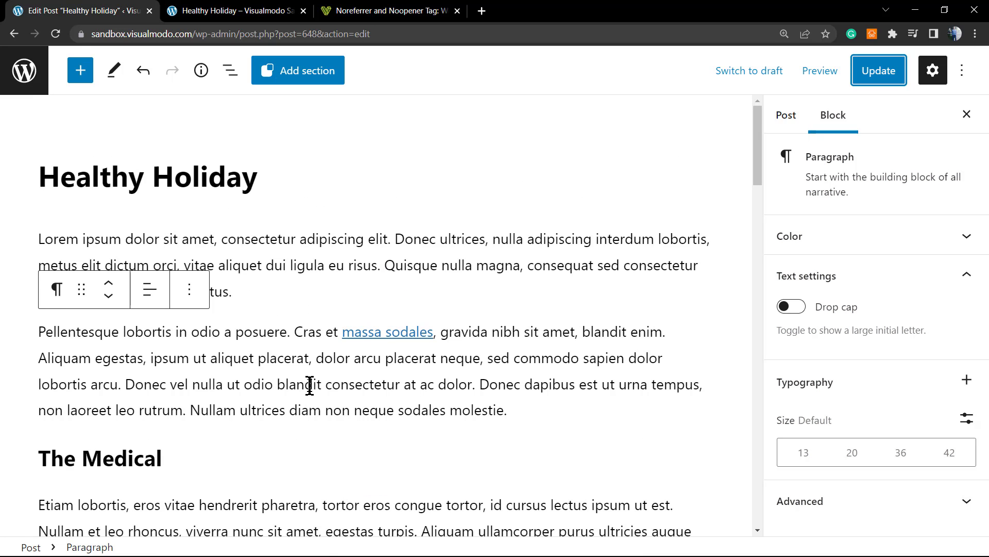
left_click(366, 330)
scroll(400, 349, "down", 1)
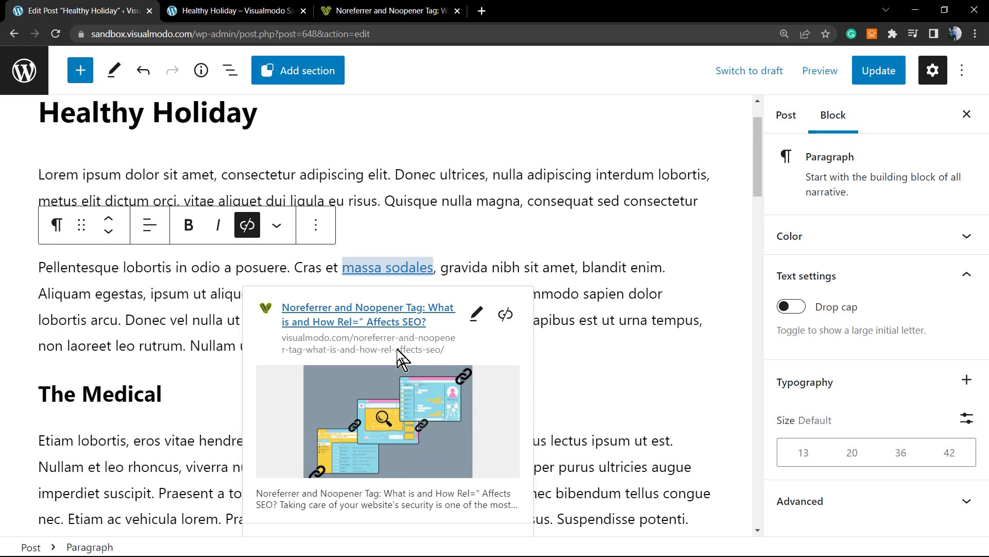
scroll(397, 350, "down", 2)
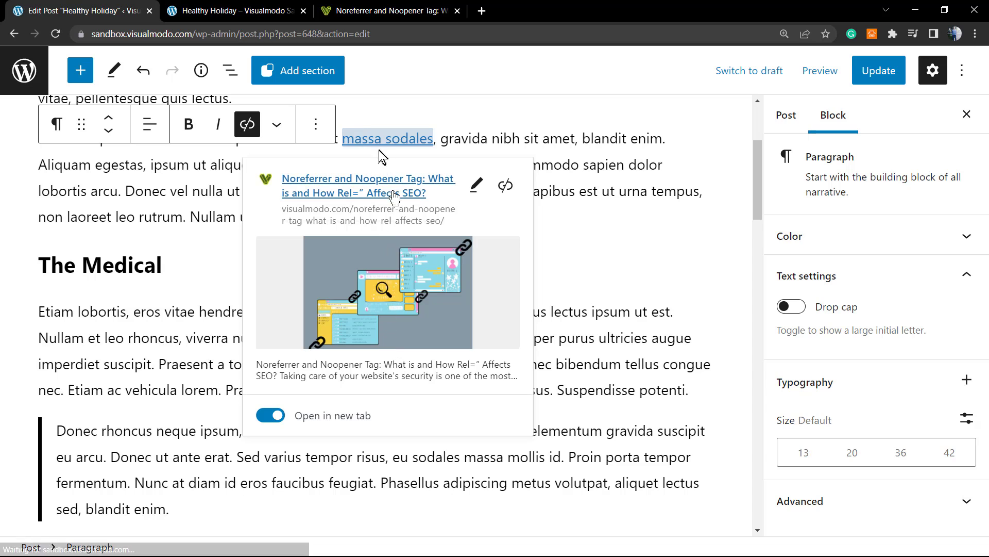
scroll(382, 156, "up", 1)
Edit the second paragraph as HTML and remove "noreferrer noopener" from the "massa sodales" link's rel attribute, keeping only "nofollow".
triple_click(287, 206)
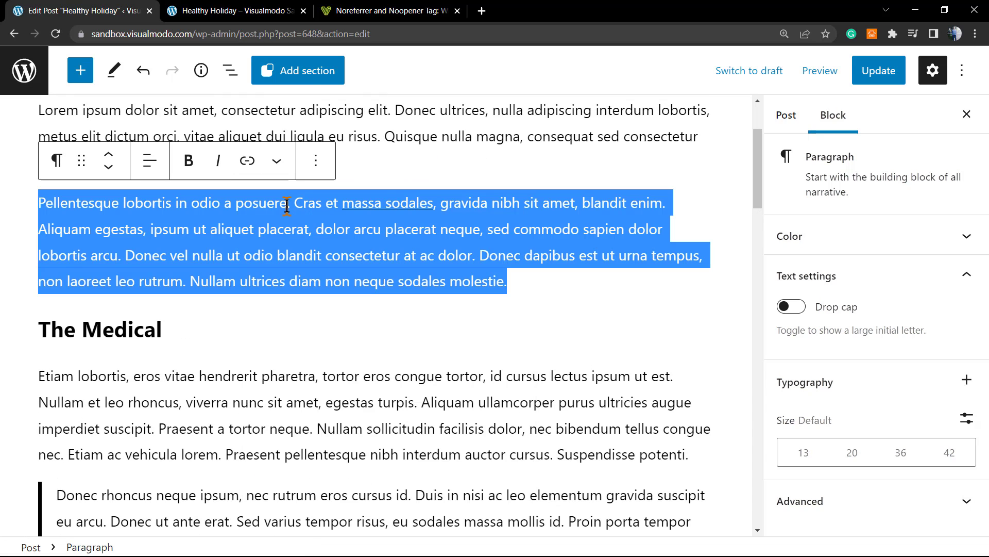
left_click(311, 166)
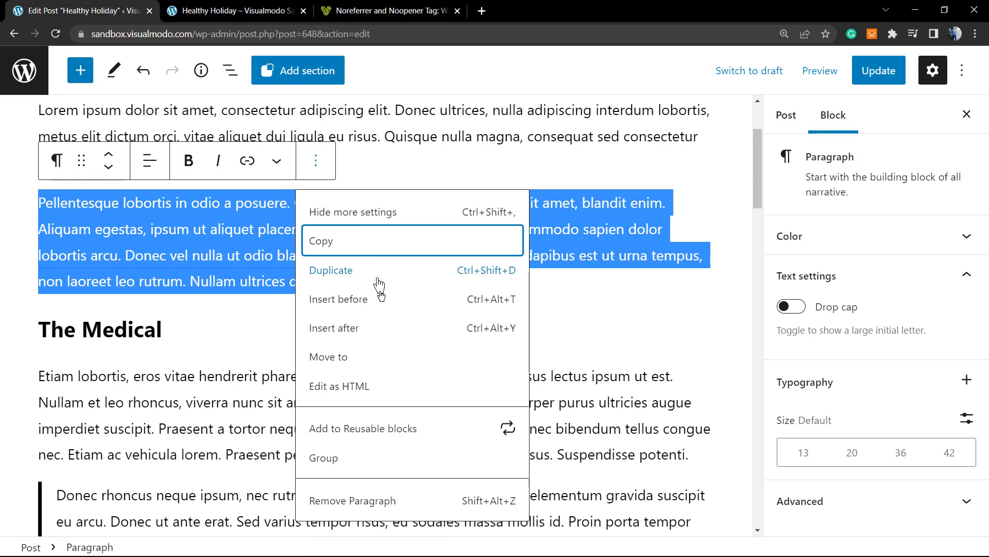
left_click(339, 387)
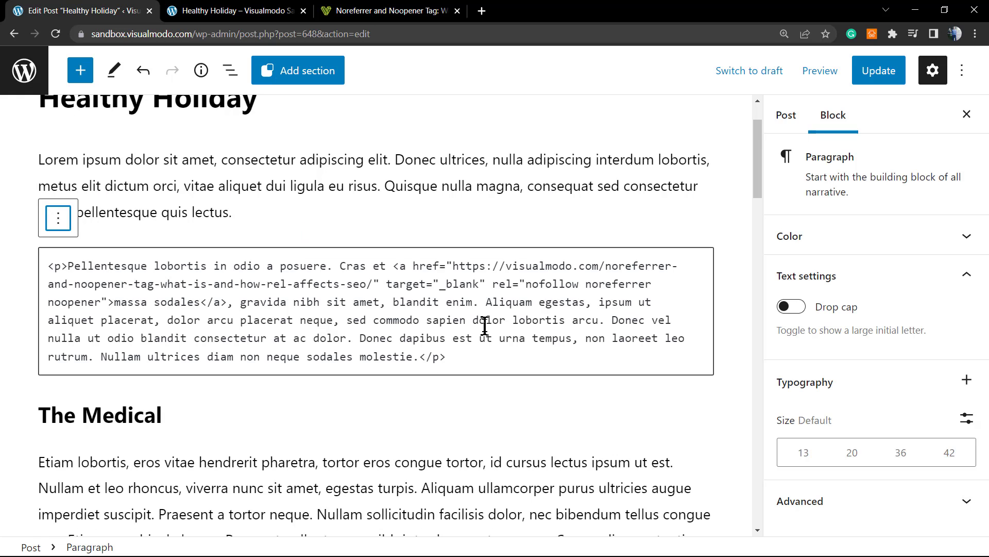
double_click(604, 284)
key("BackSpace")
double_click(605, 284)
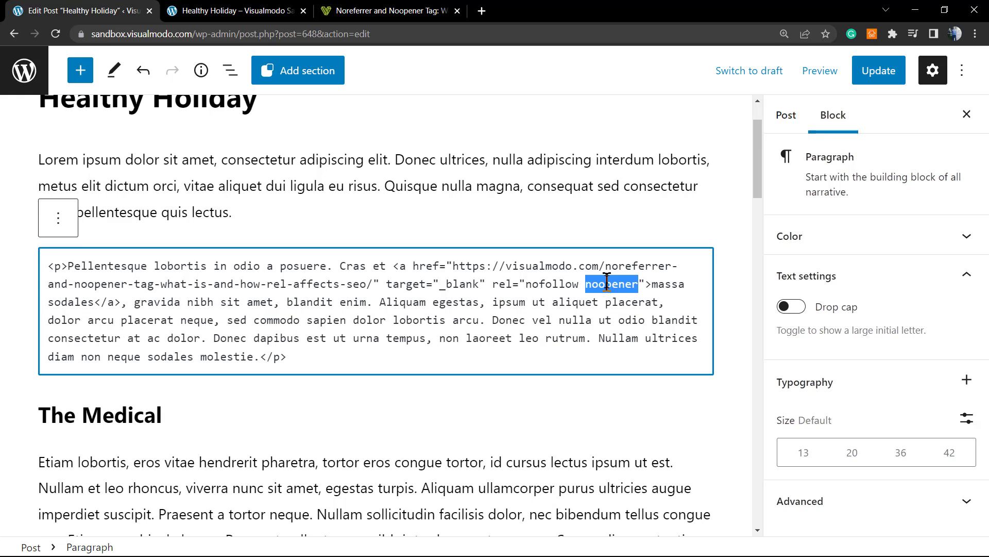
key("BackSpace")
key("BackSpace")
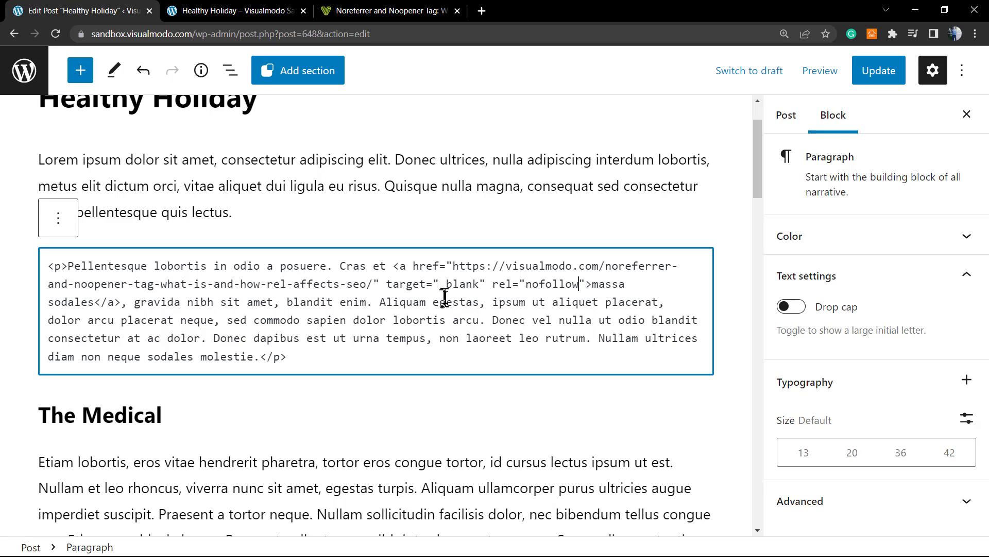
Examine the rel="nofollow" and target="_blank" attributes of the "massa sodales" link in the paragraph's HTML.
left_click_drag(492, 284, 573, 285)
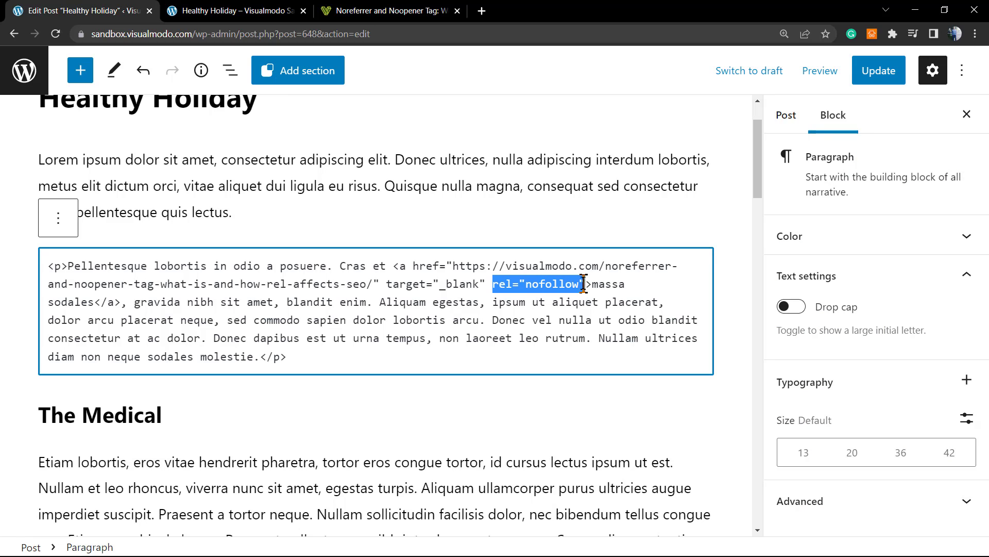
left_click(372, 282)
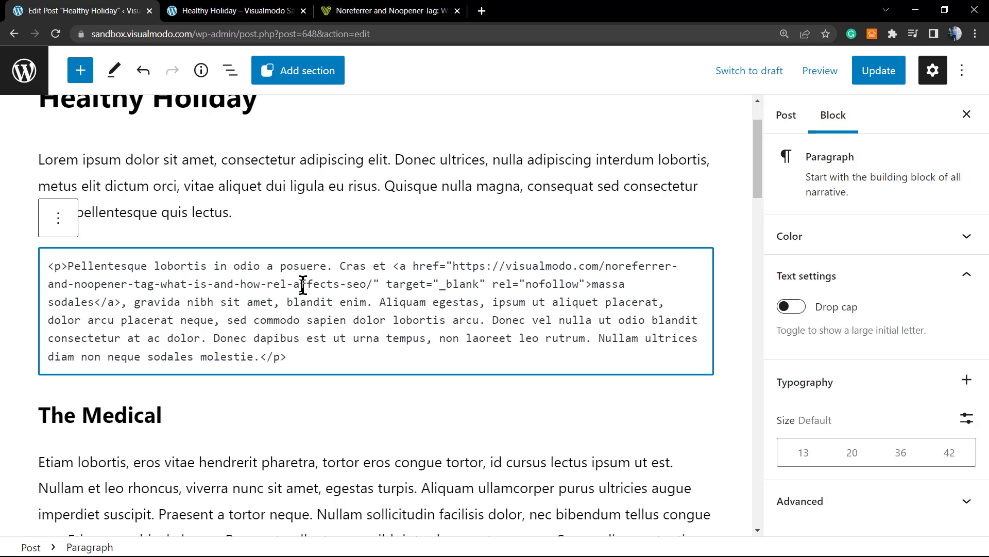
left_click_drag(372, 282, 396, 286)
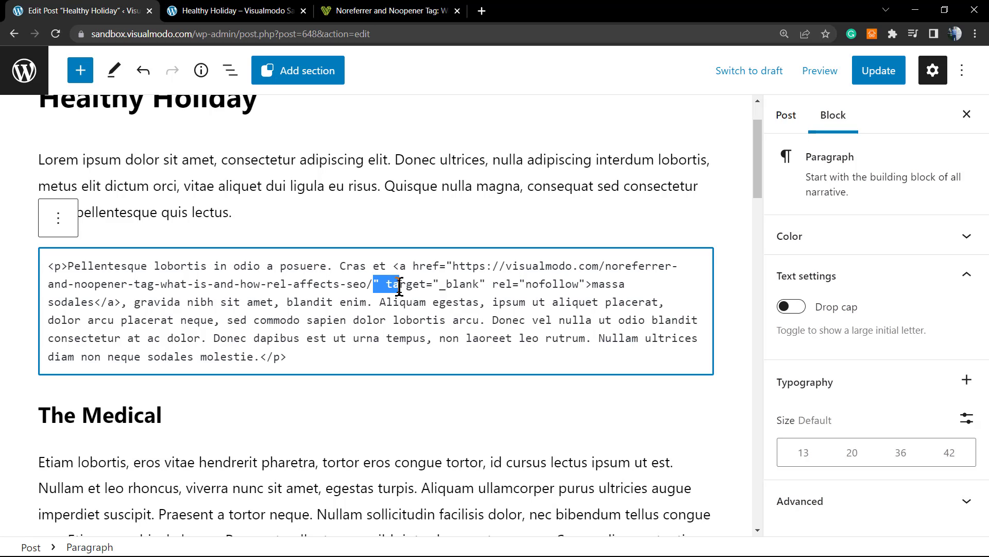
left_click(400, 285)
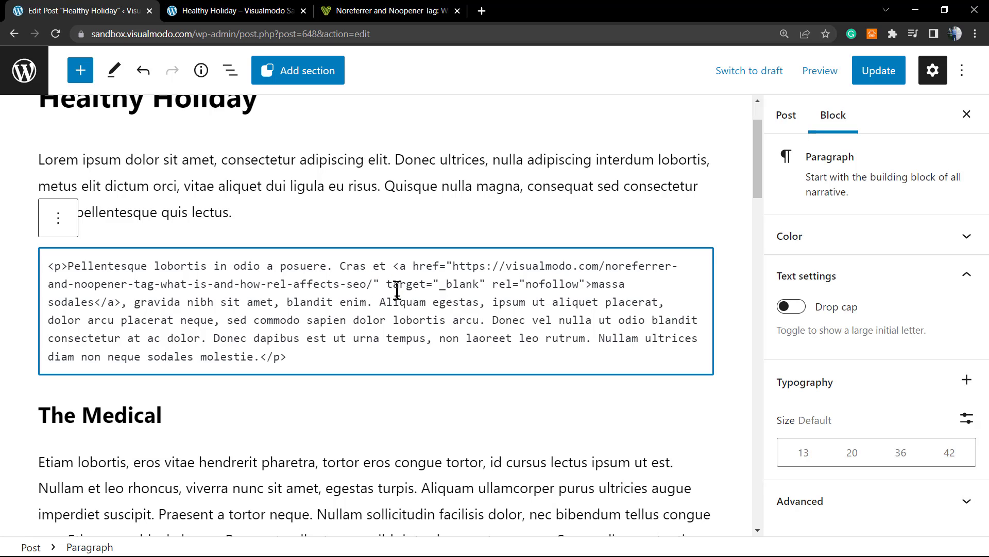
left_click_drag(382, 281, 482, 283)
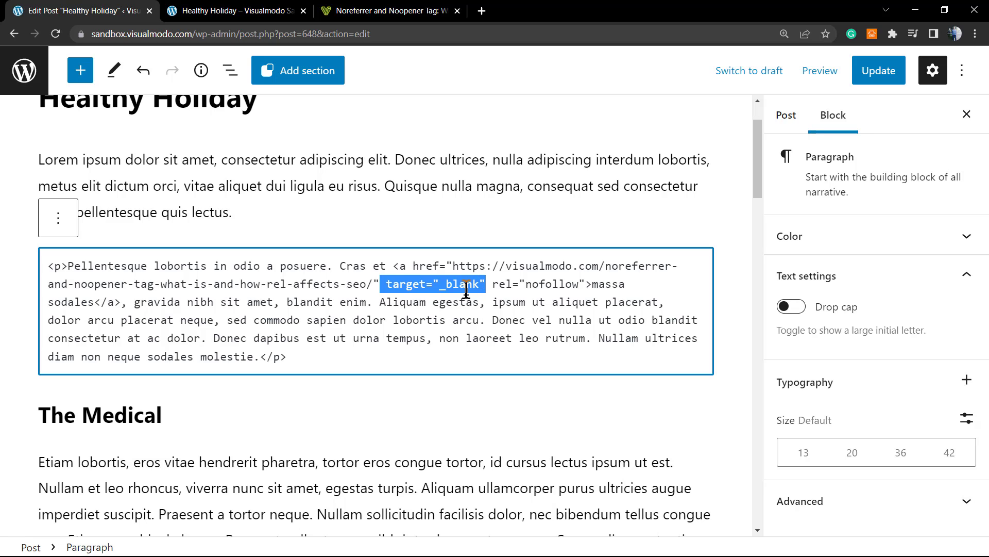
left_click(466, 289)
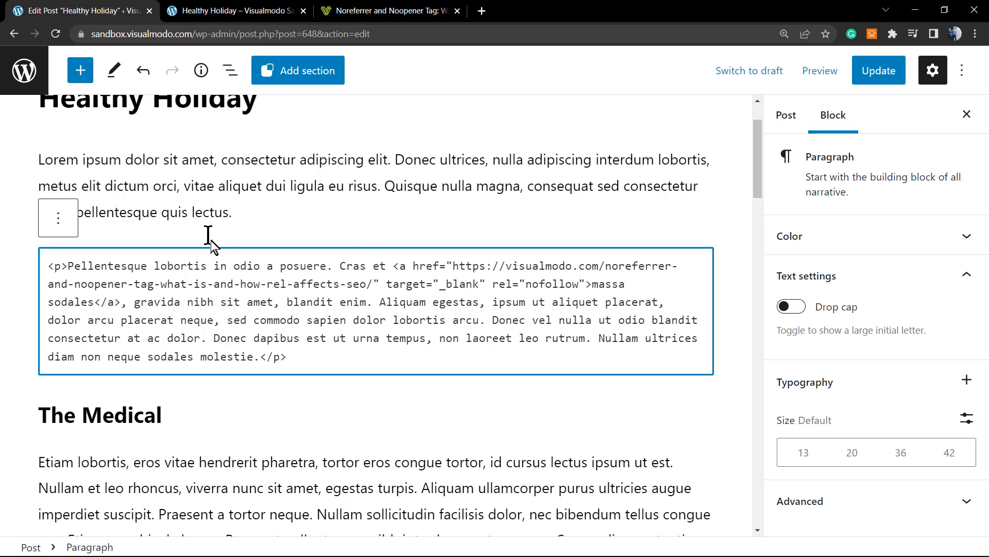
Switch the second paragraph back to visual editing and update the post with the edited link.
left_click(56, 225)
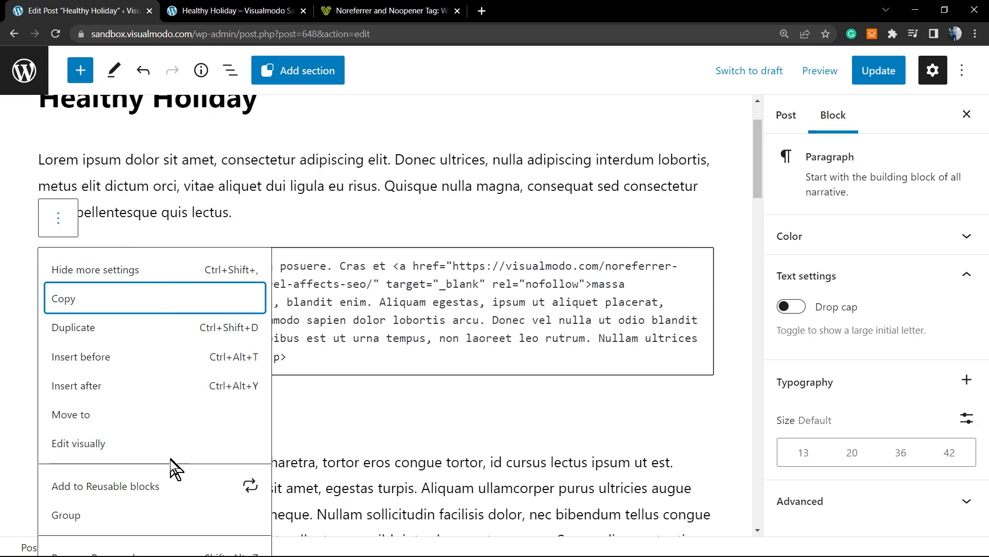
left_click(127, 452)
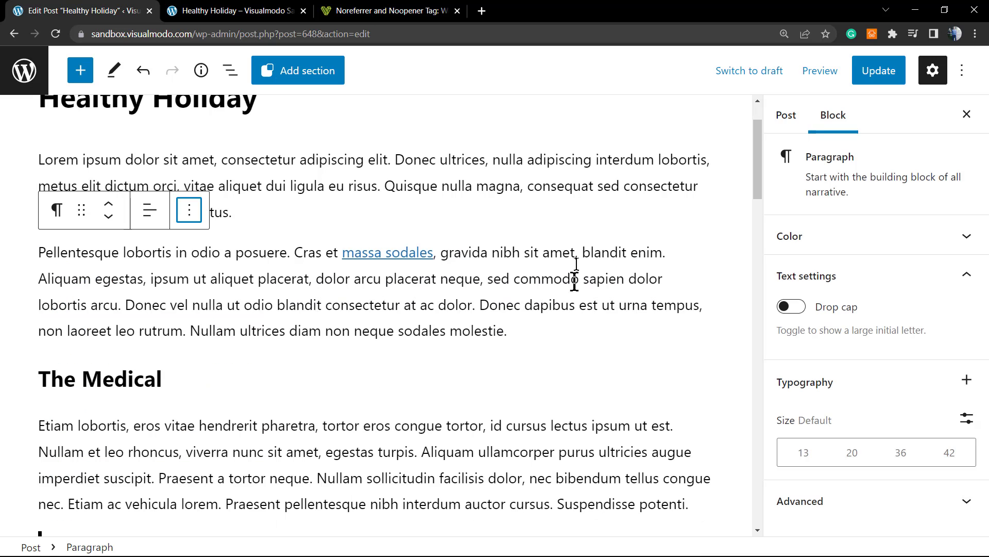
left_click(879, 72)
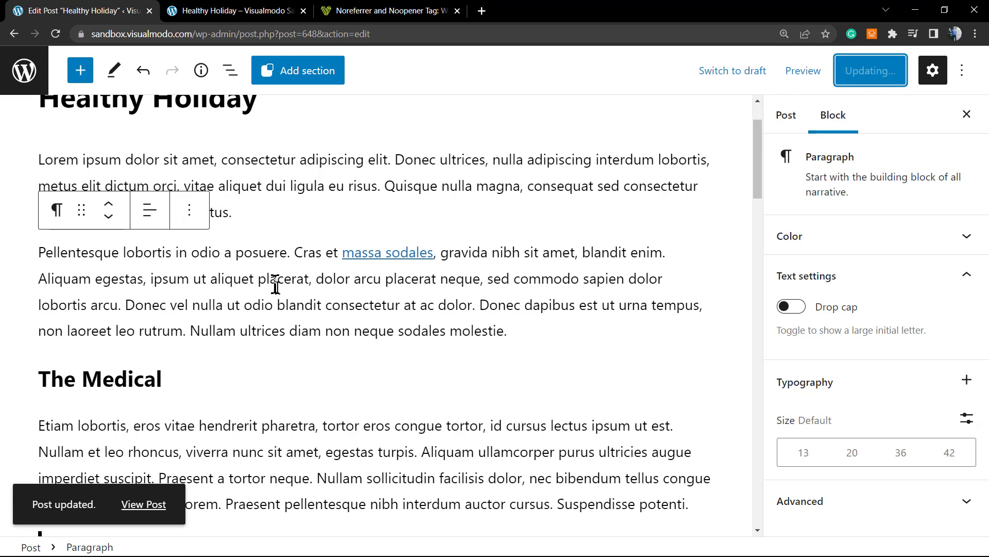
left_click(277, 280)
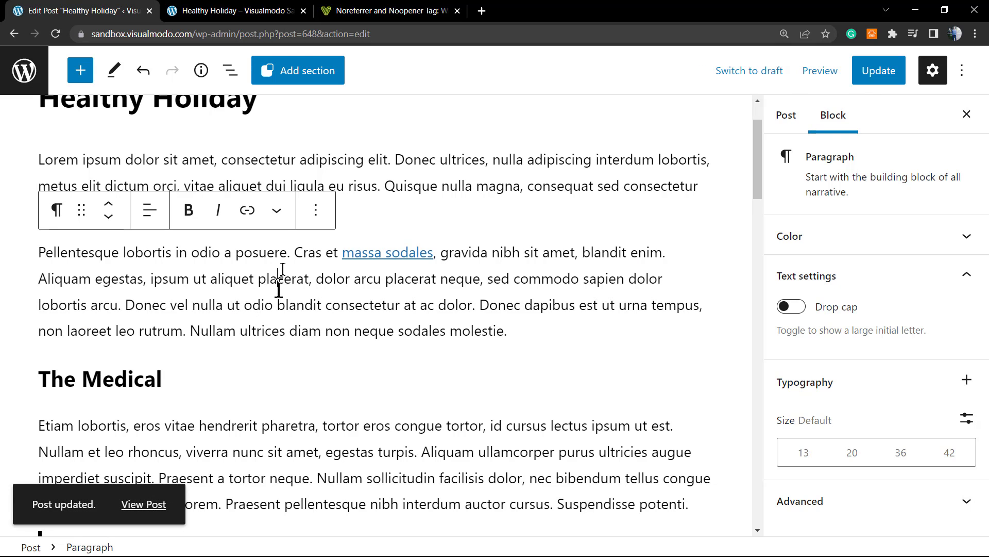
Reload the published post, inspect the "massa sodales" link's rel attribute in the page HTML, and close the developer tools.
left_click(265, 10)
key("F5")
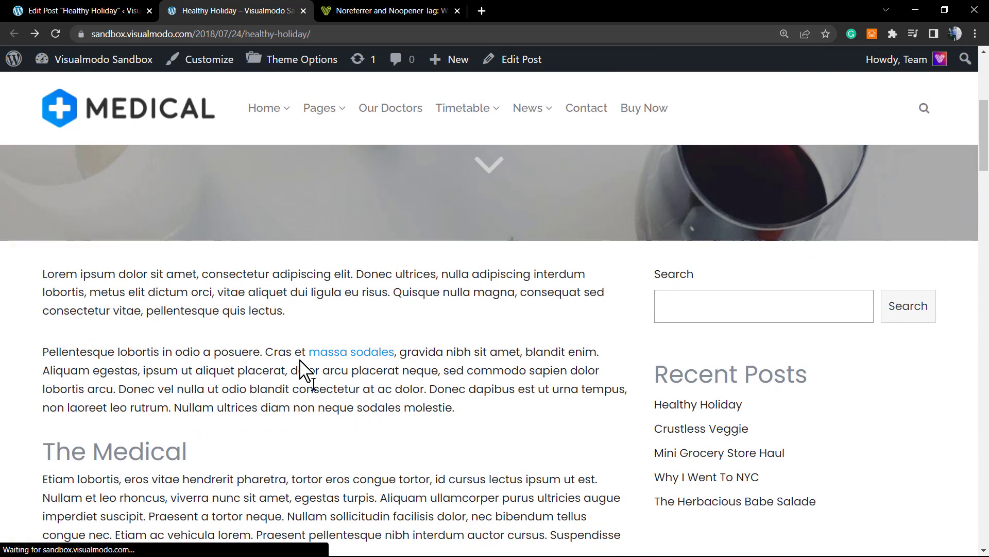
right_click(314, 347)
left_click(369, 469)
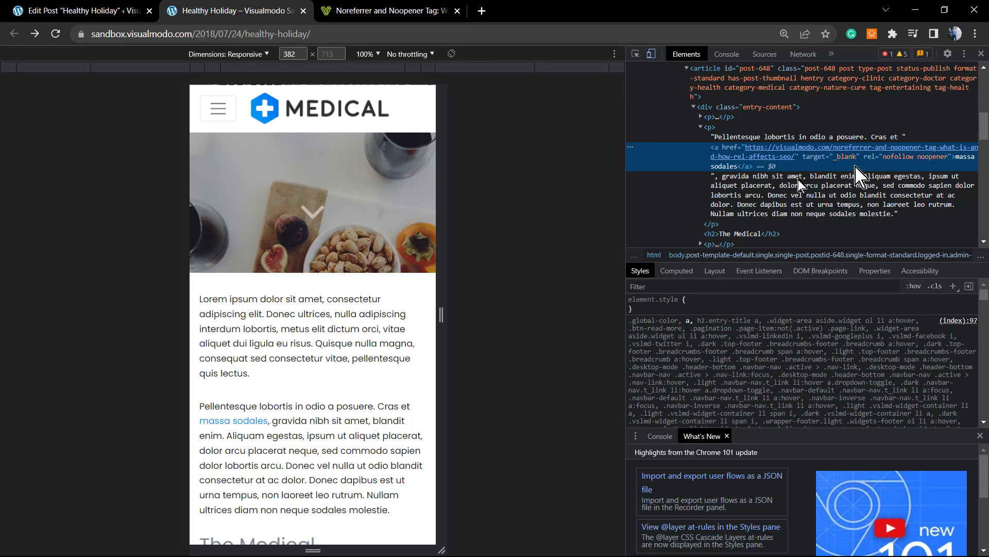
left_click(280, 343)
key("F5")
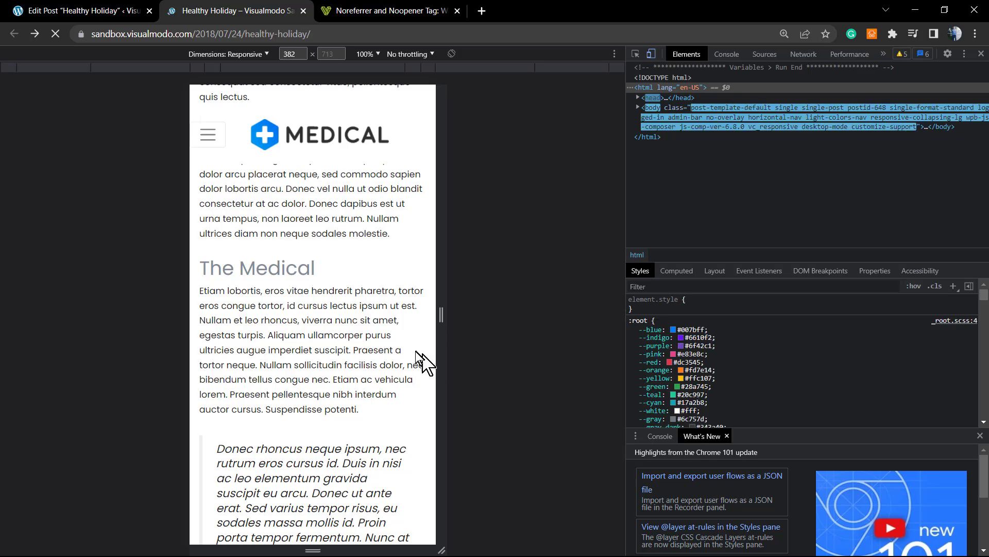
left_click(981, 54)
scroll(342, 333, "up", 4)
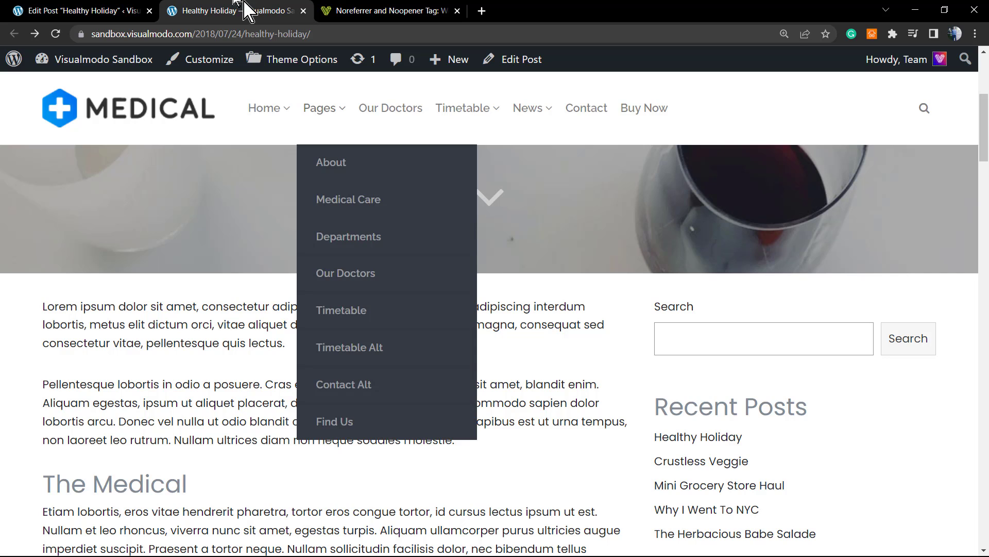
Return to the post editor and turn off opening in a new tab for the "massa sodales" link.
left_click(114, 11)
scroll(374, 293, "up", 1)
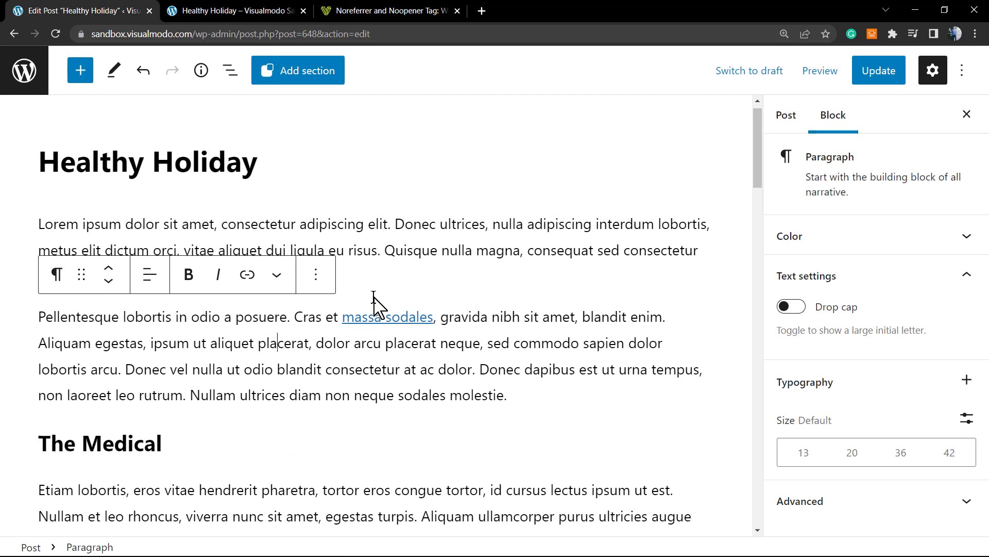
left_click(373, 318)
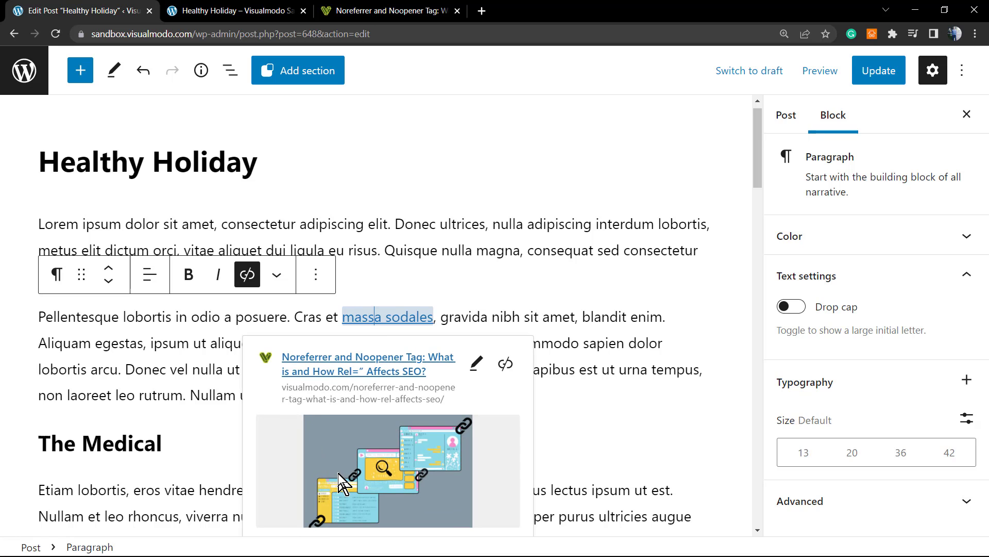
key("ctrl+minus")
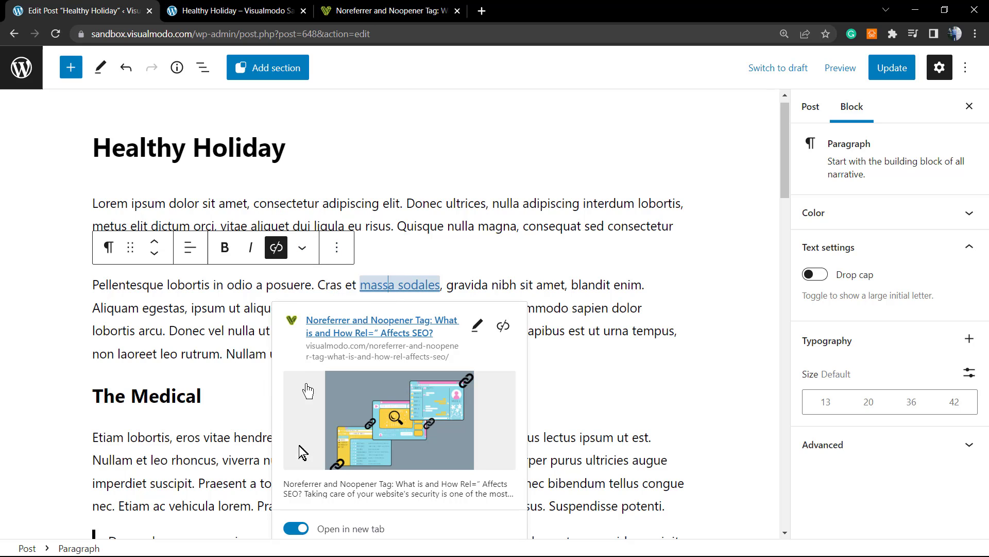
left_click(297, 536)
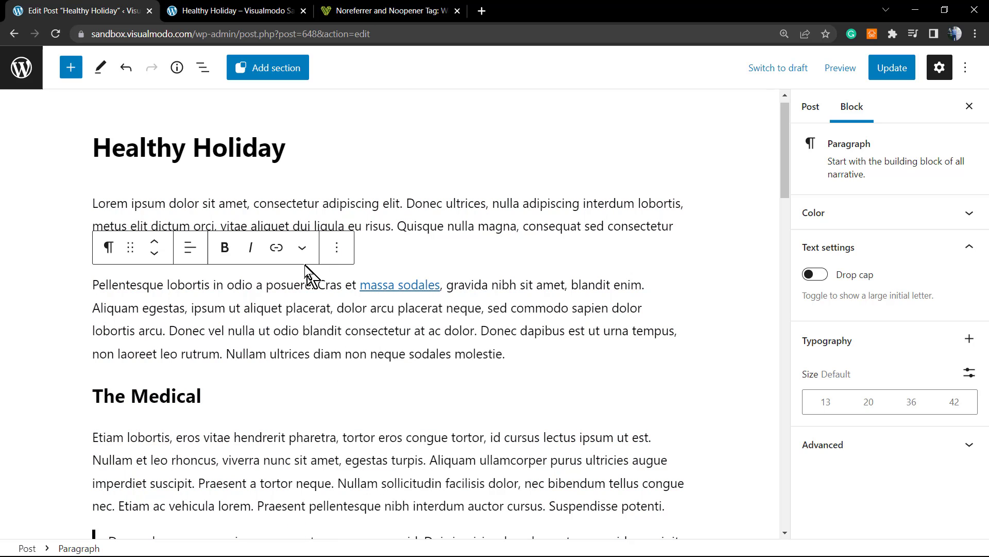
Open the second paragraph as HTML and check the attributes in the "massa sodales" link's opening tag.
left_click(336, 247)
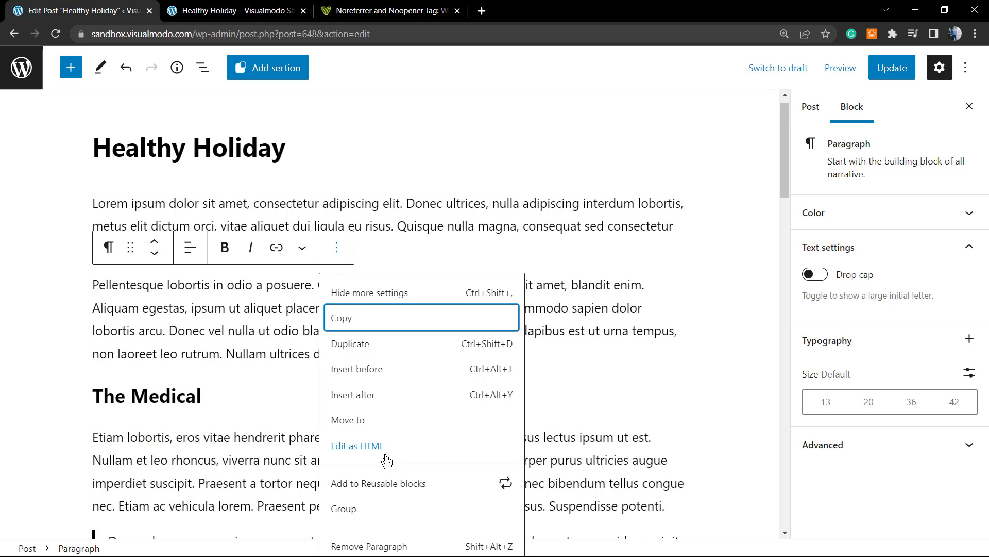
left_click(391, 454)
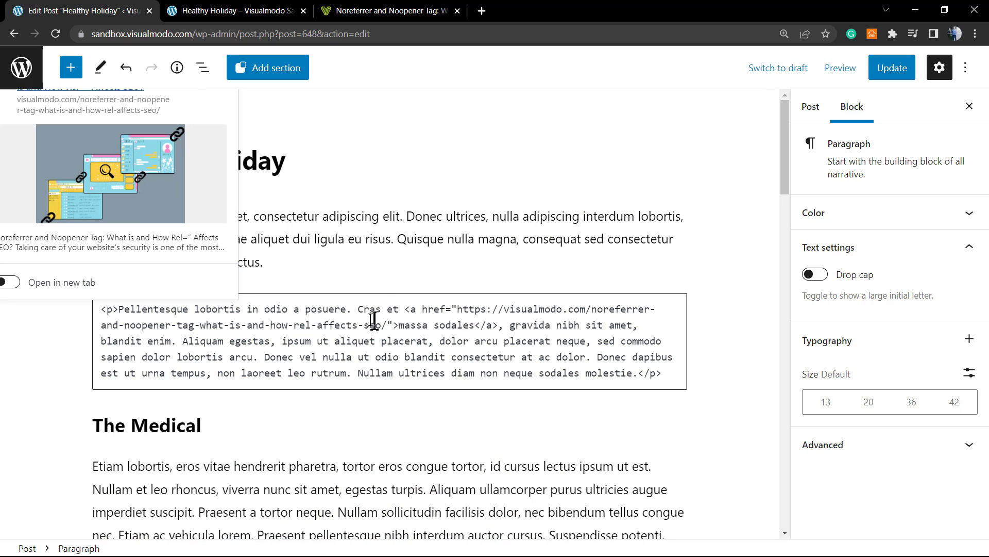
left_click_drag(398, 325, 400, 297)
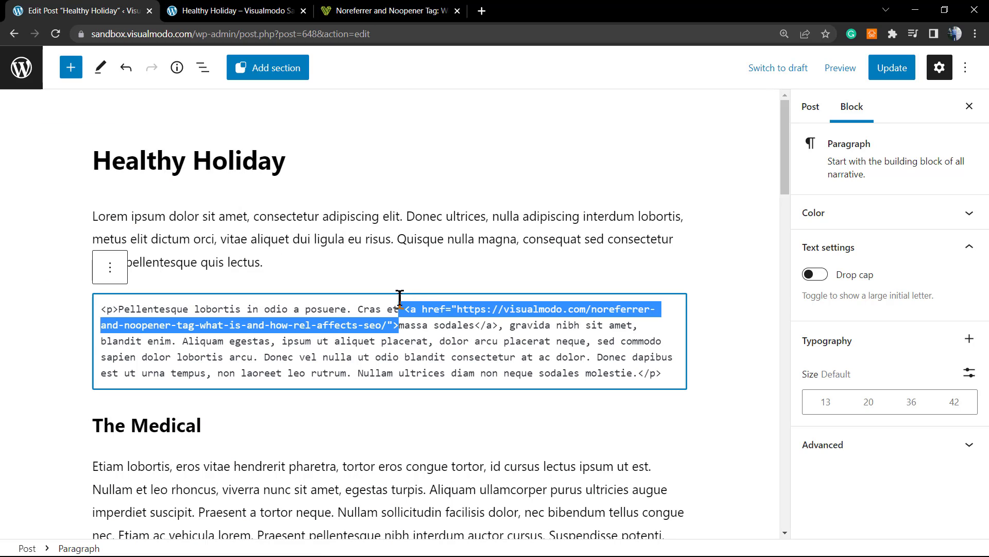
left_click(402, 299)
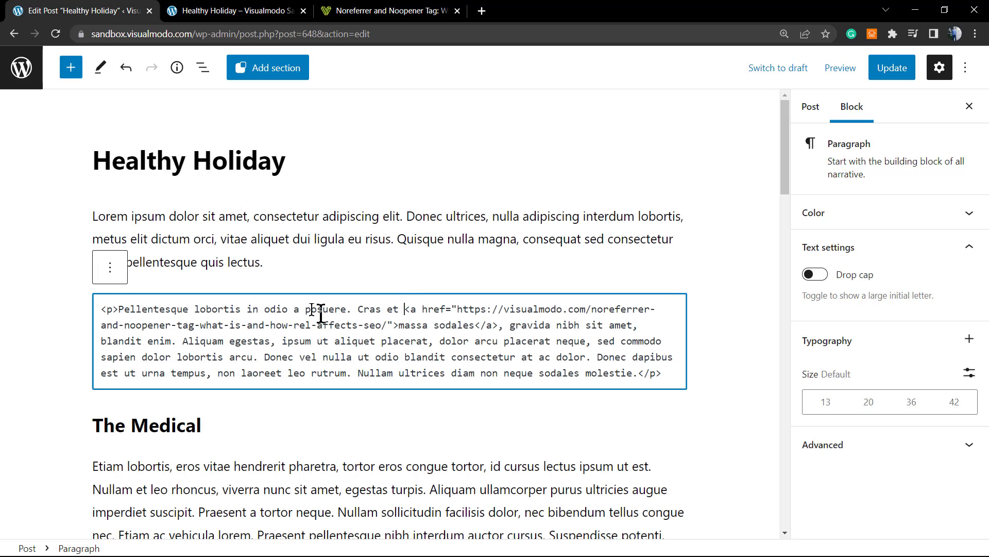
Restore visual editing of the second paragraph and update the post with the new link setting.
left_click(110, 267)
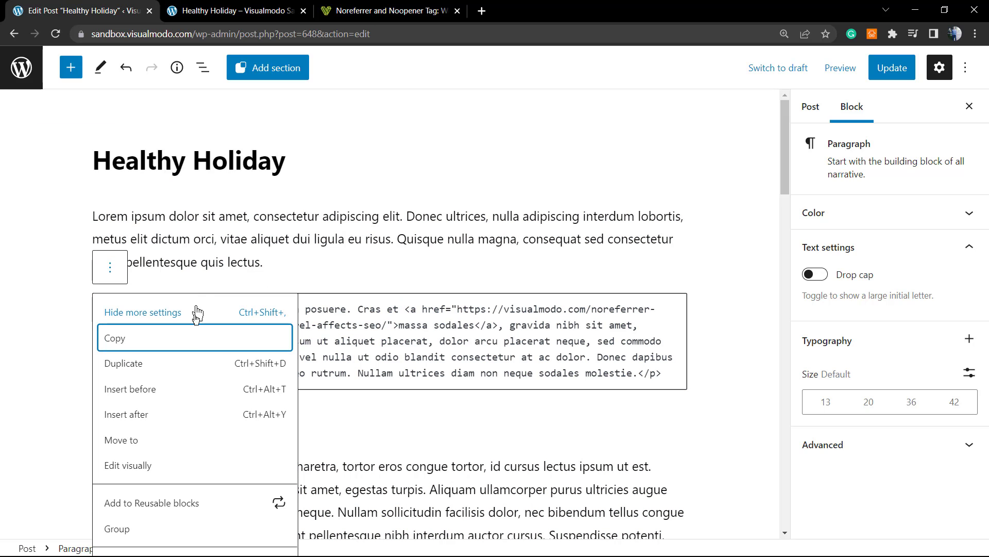
left_click(199, 465)
left_click(882, 67)
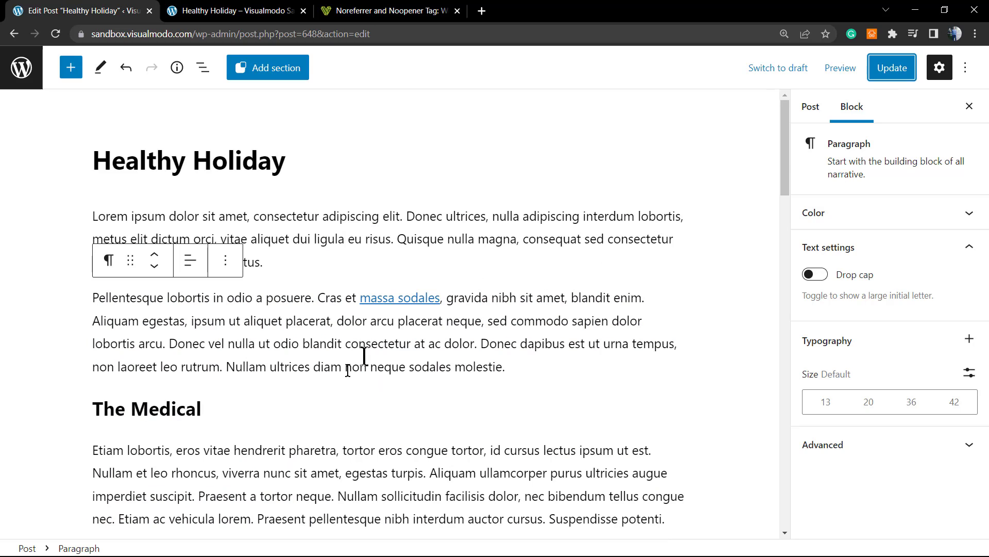
Leave the post editor without saving and open the About page from the pages list in the WPBakery frontend editor.
left_click(10, 82)
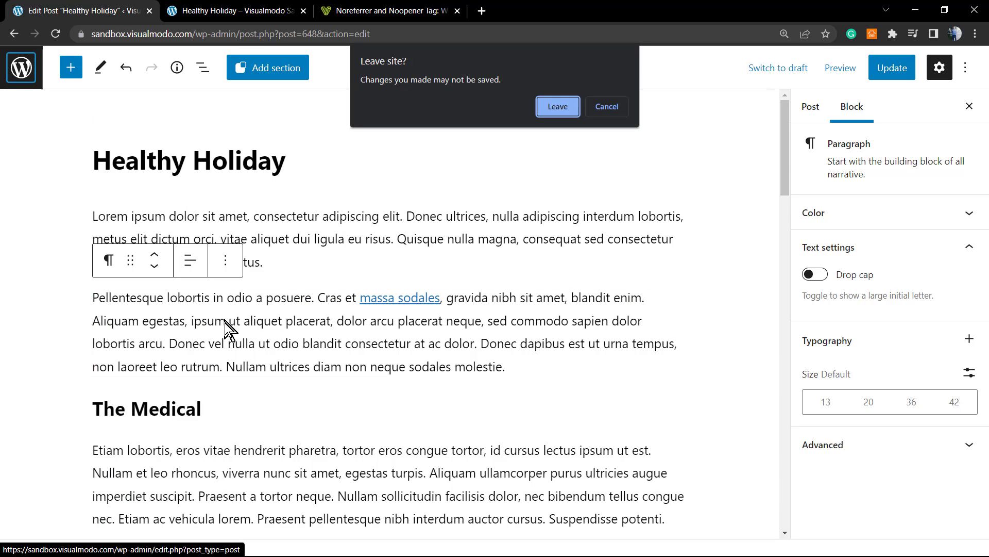
left_click(553, 108)
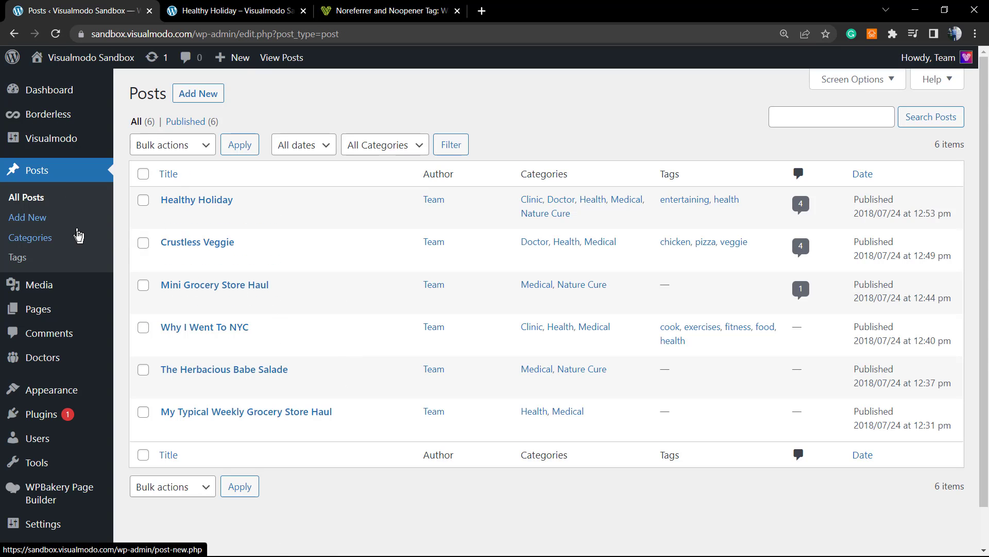
left_click(64, 317)
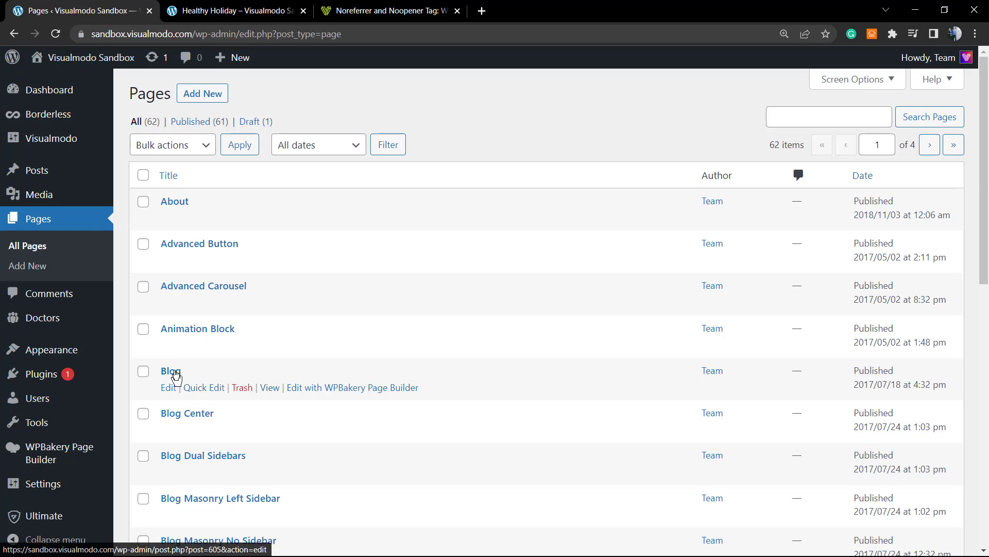
scroll(239, 286, "down", 1)
scroll(227, 242, "up", 1)
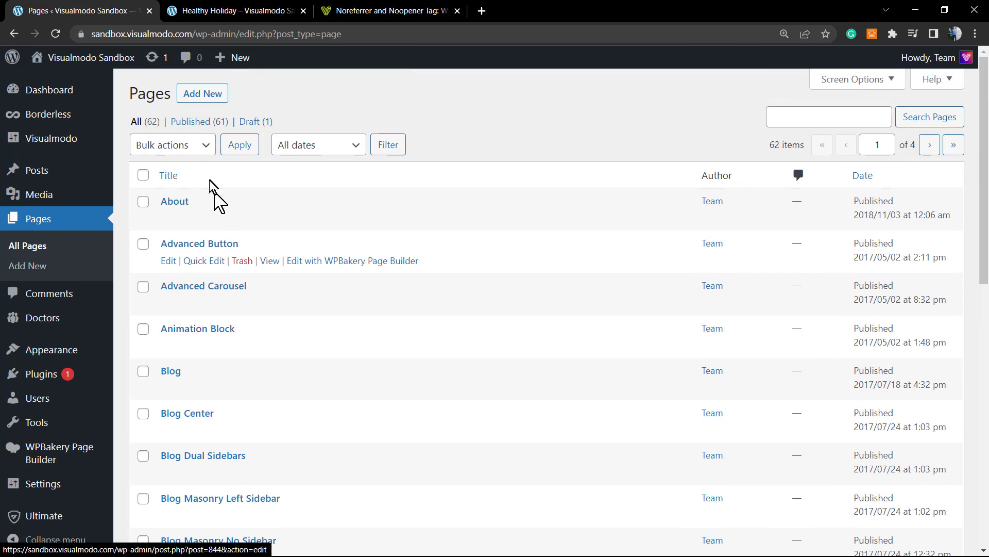
left_click(170, 202)
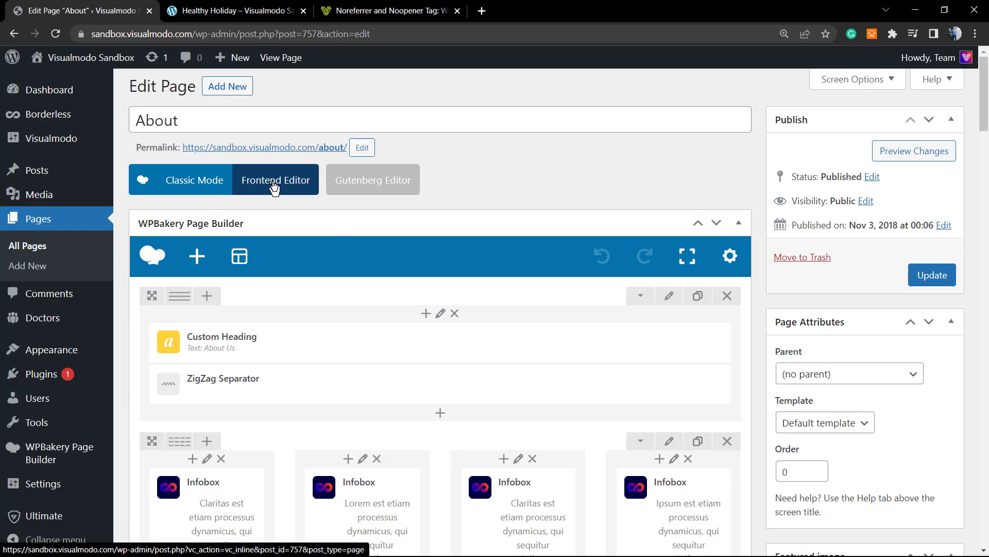
left_click(279, 181)
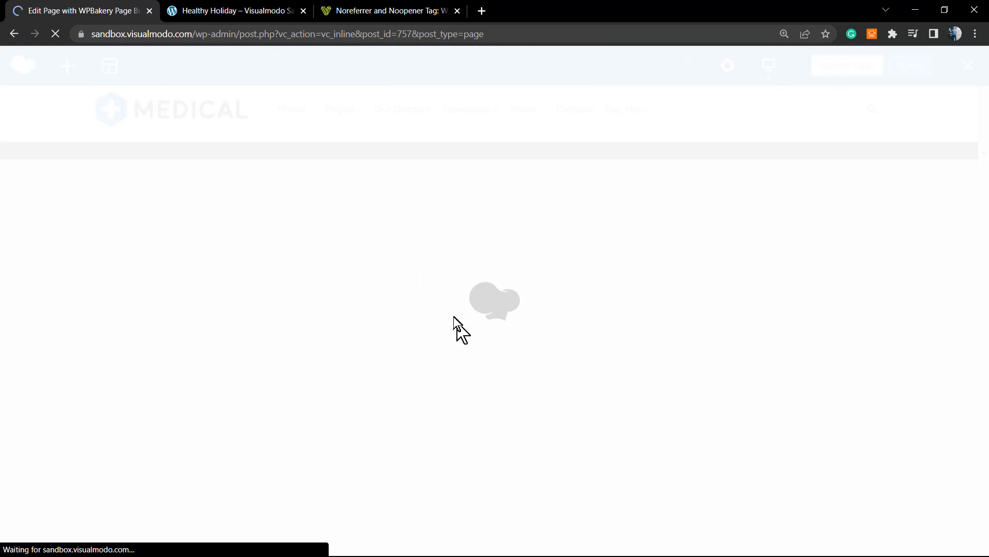
scroll(341, 319, "down", 1)
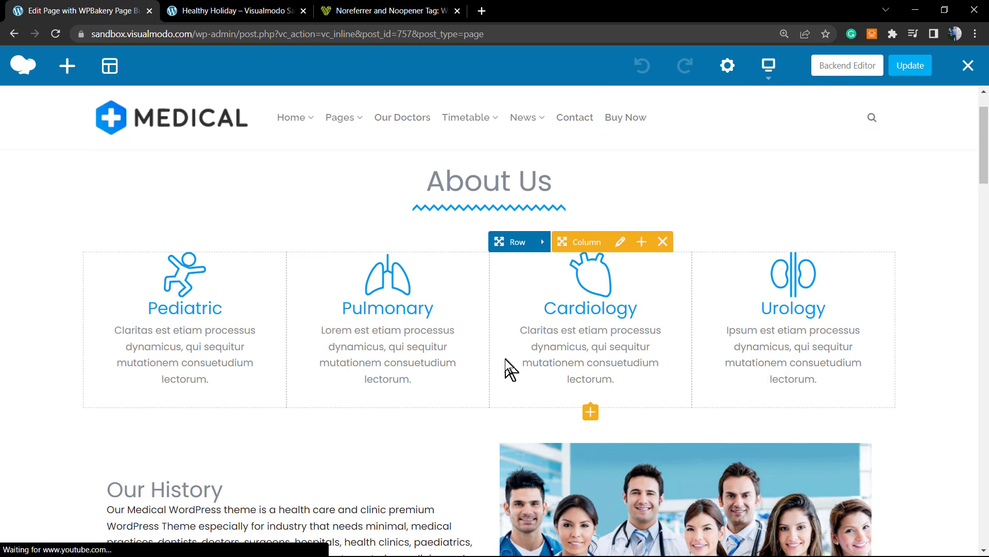
Open the Pulmonary infobox's settings and reposition the settings window to reach its description text.
left_click(370, 352)
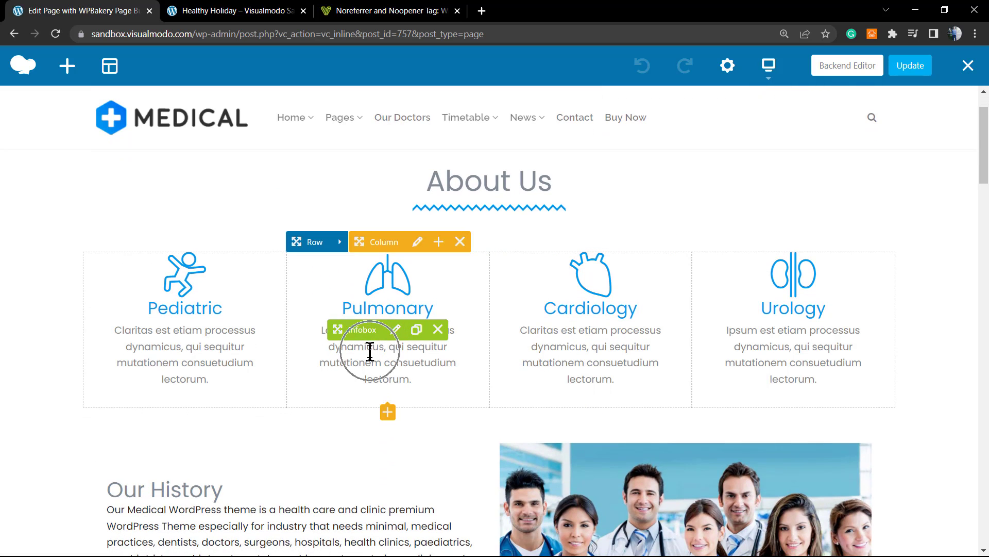
left_click(396, 329)
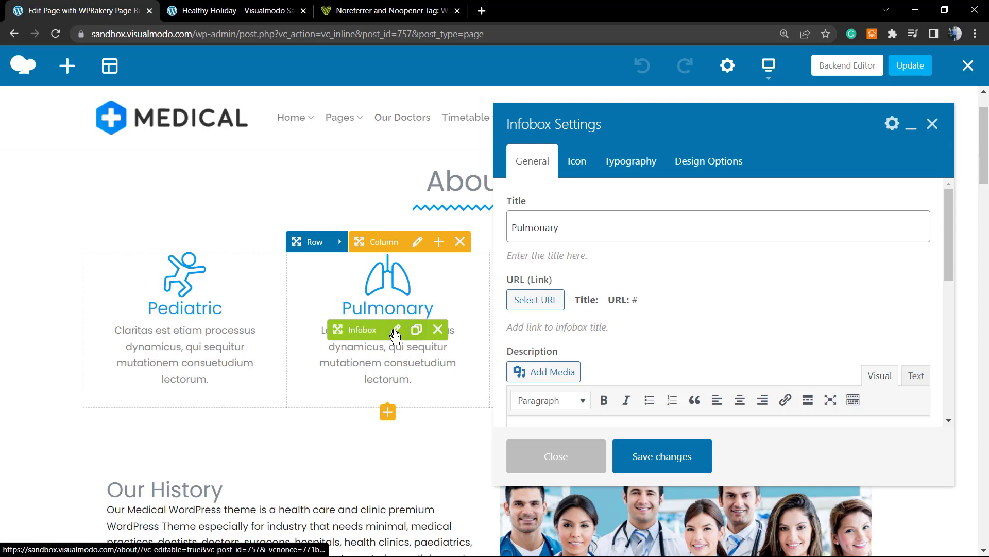
left_click_drag(658, 129, 397, 144)
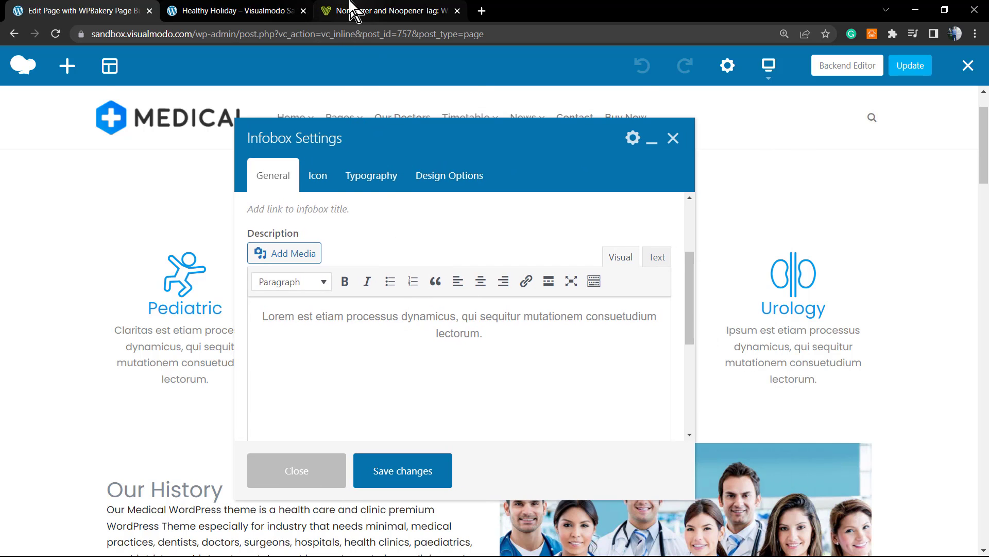
Link "processus dynamicus" in the Pulmonary description to the URL of the Visualmodo noreferrer and noopener article.
left_click(381, 11)
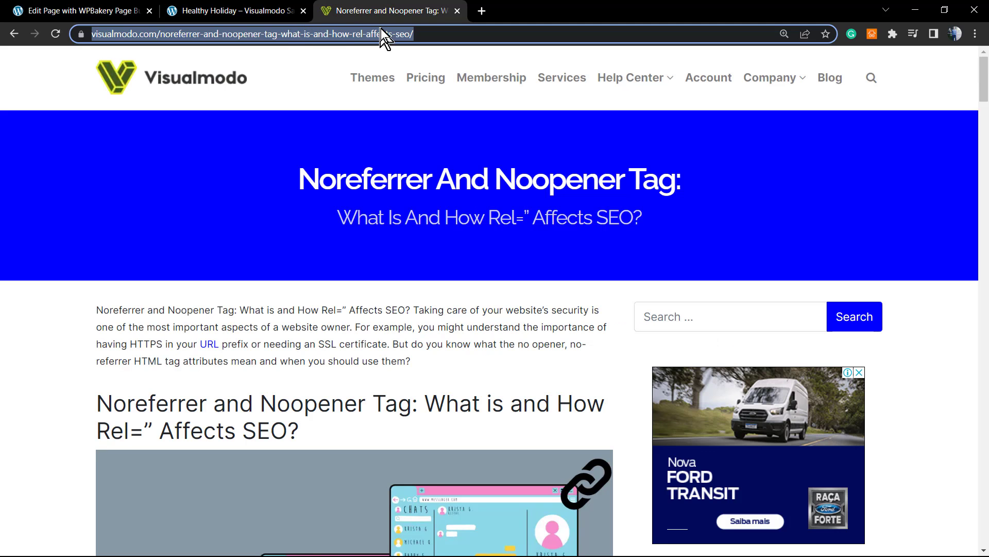
left_click(119, 11)
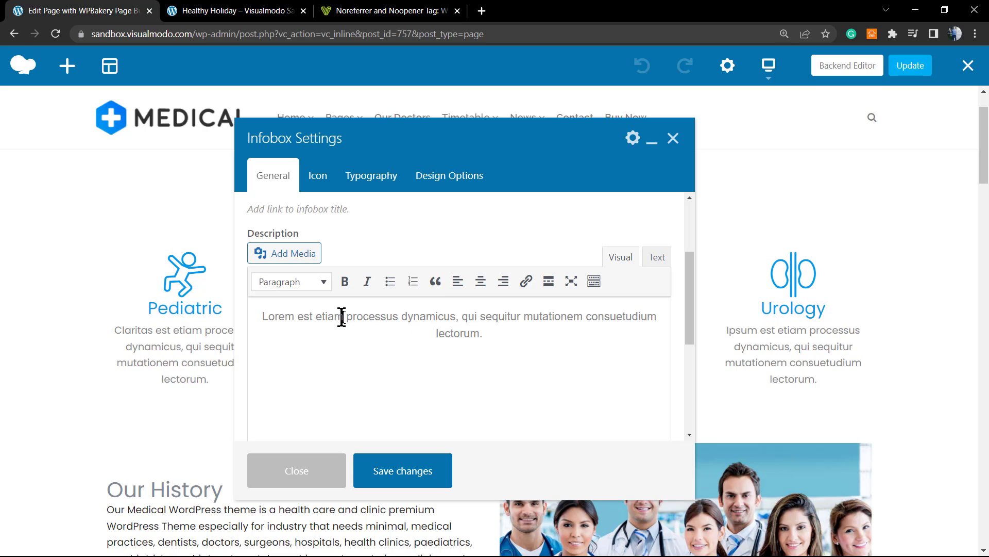
left_click_drag(342, 316, 454, 317)
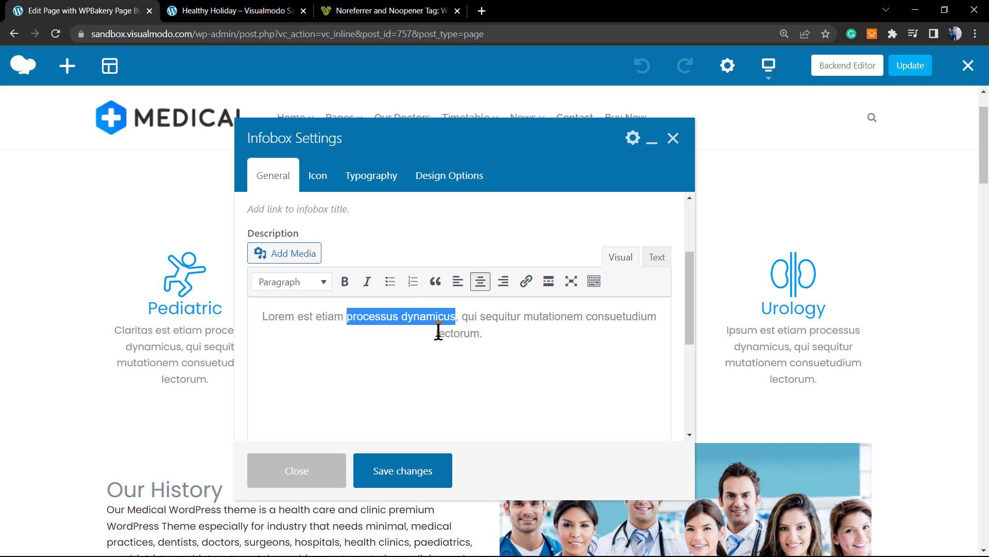
left_click(526, 281)
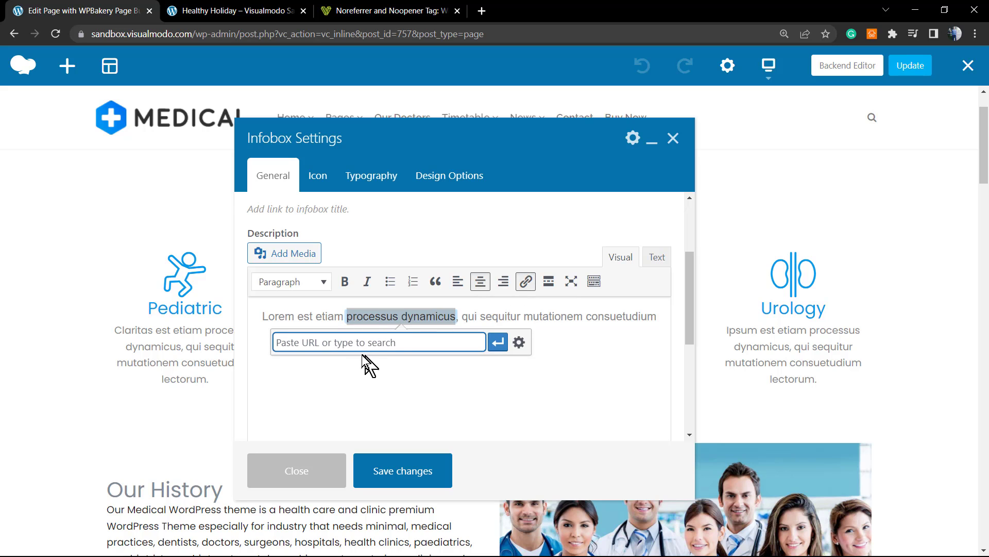
key("ctrl+v")
left_click(497, 343)
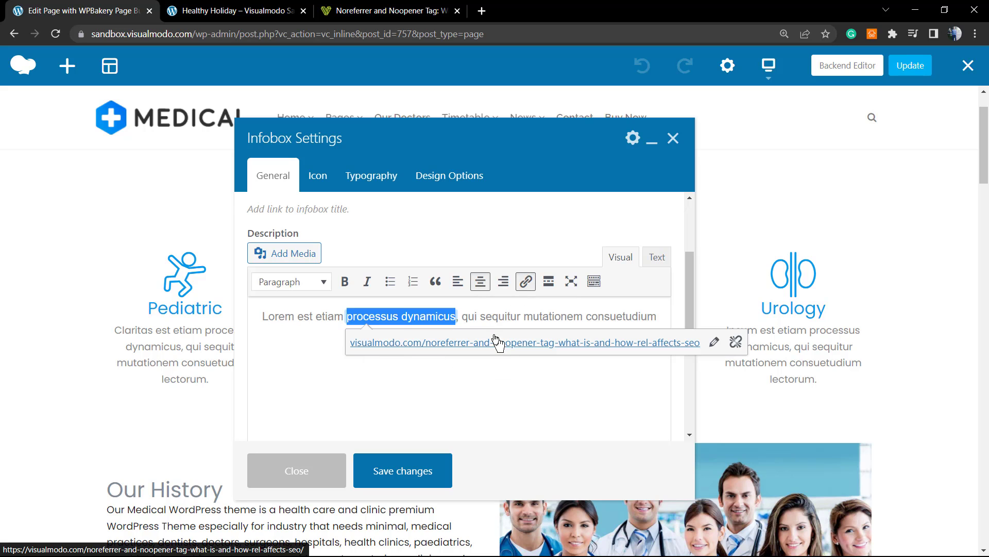
left_click(494, 316)
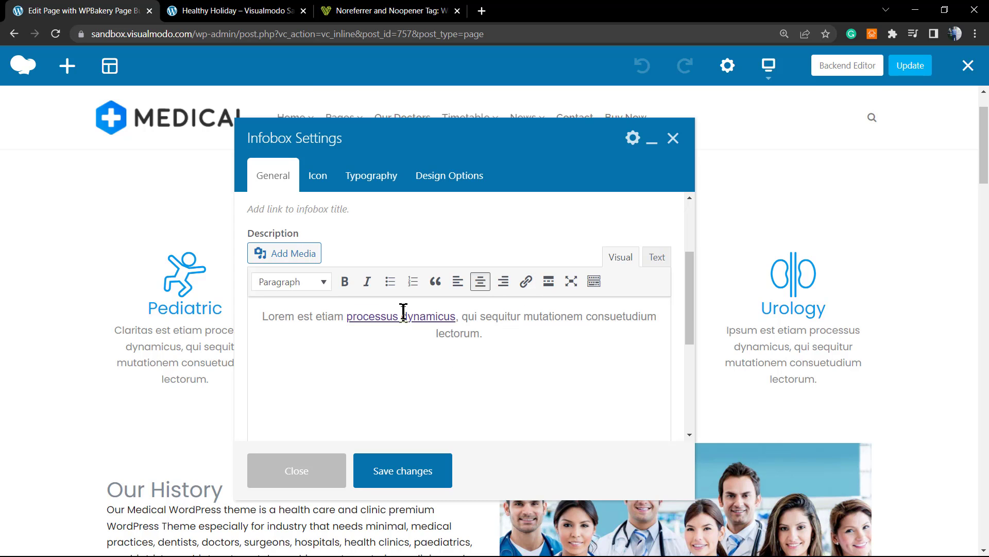
Set the "processus dynamicus" link to open in a new tab and save the infobox changes.
left_click(366, 317)
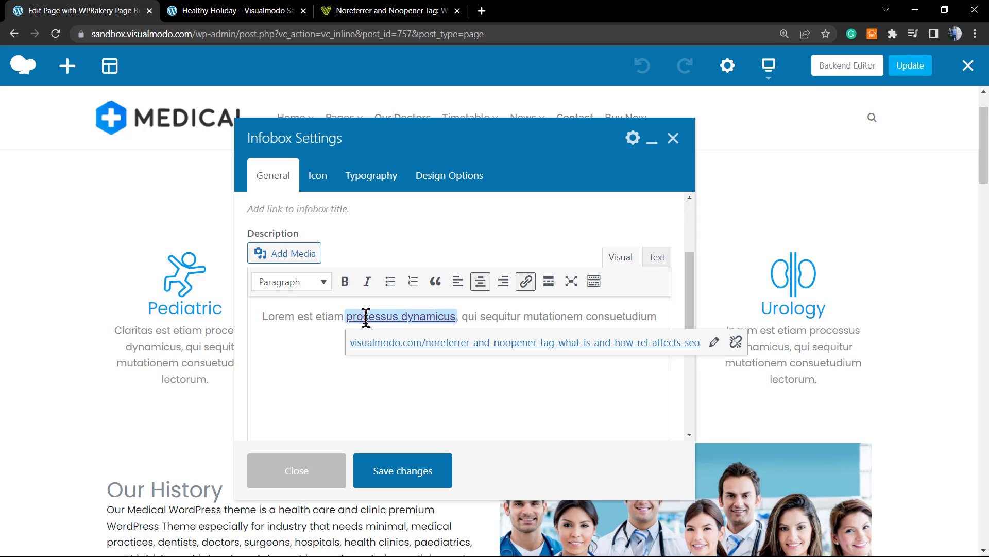
left_click(724, 342)
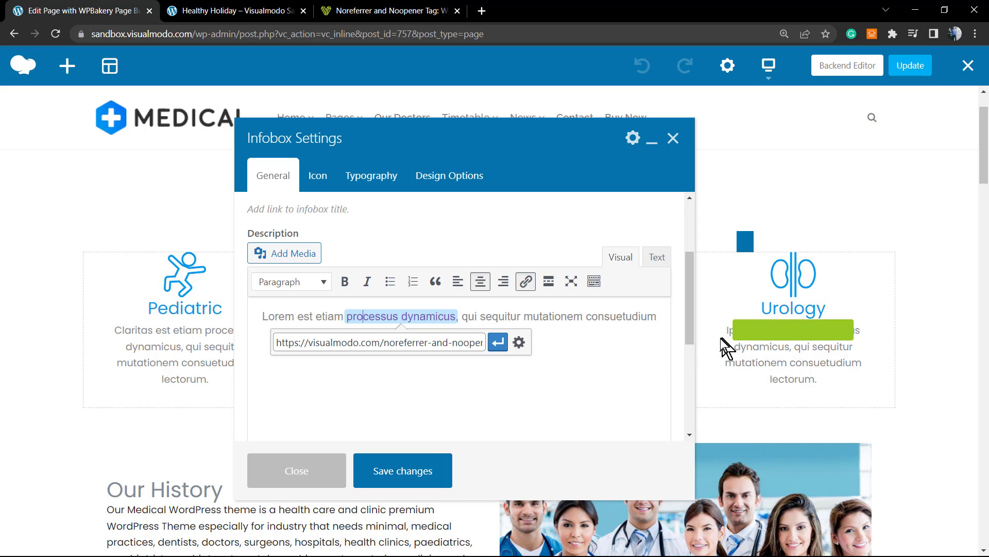
left_click(520, 344)
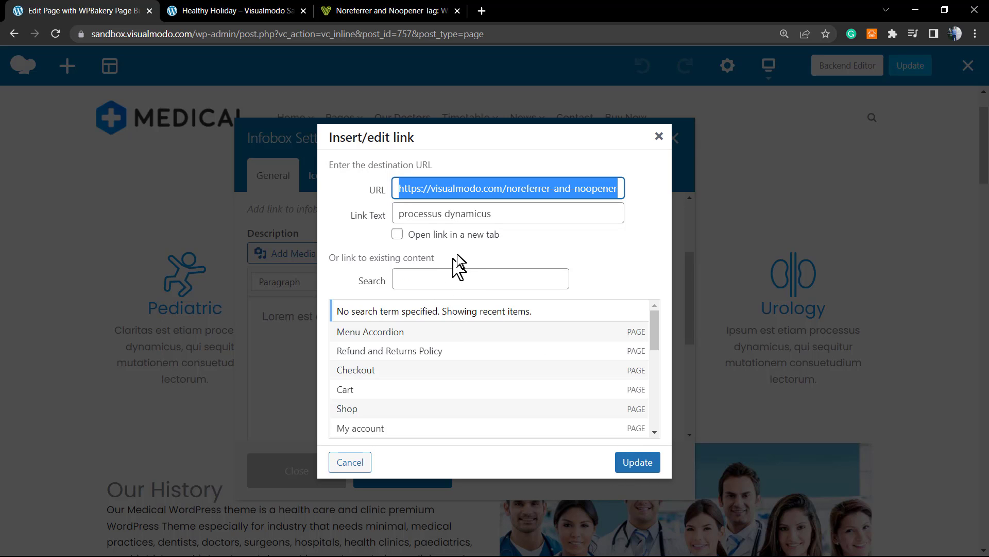
left_click(399, 235)
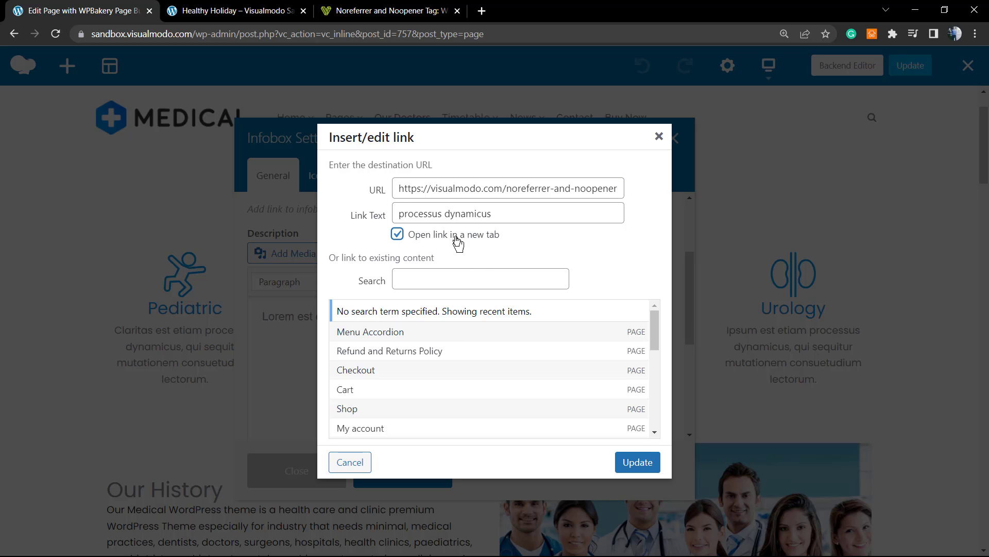
left_click(638, 462)
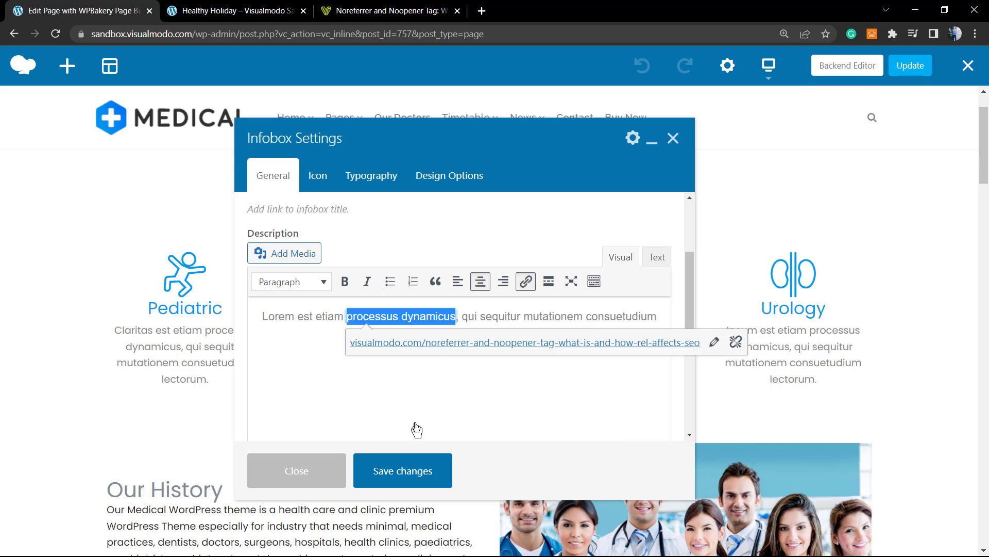
left_click(508, 313)
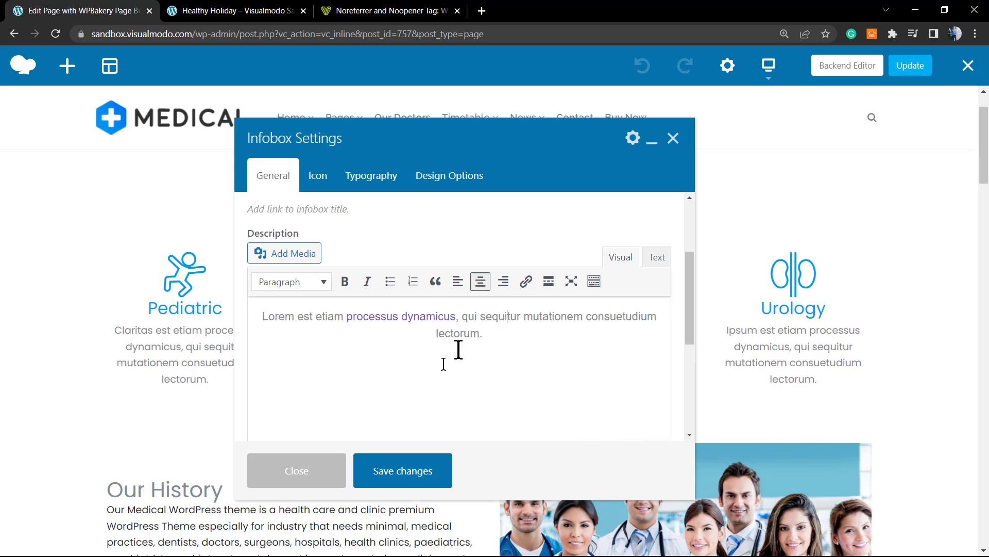
left_click(409, 485)
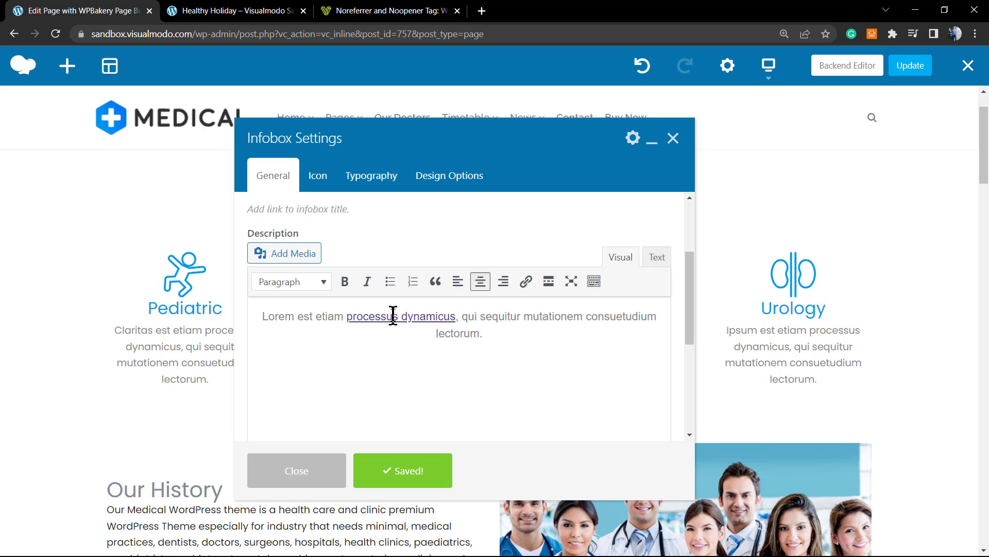
Examine the target and rel attributes of the "processus dynamicus" link in the description's HTML, and return to visual editing.
left_click(656, 258)
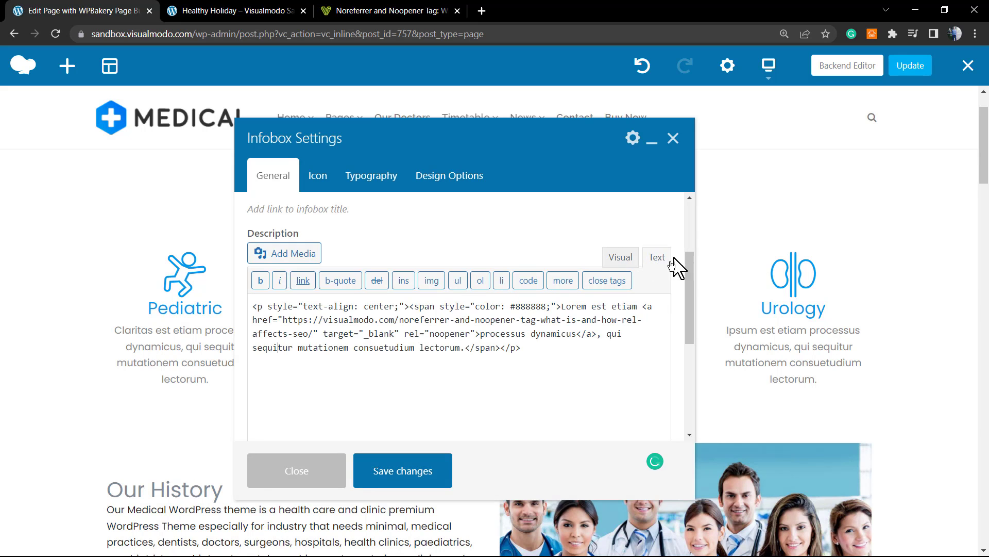
left_click(659, 264)
left_click_drag(409, 333, 441, 334)
left_click(441, 334)
key("ctrl+a")
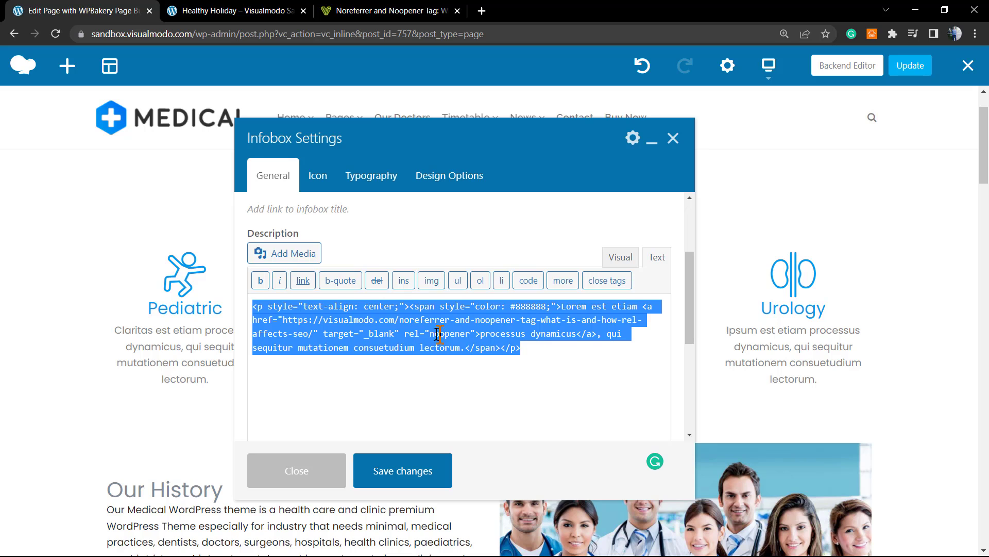
left_click(424, 334)
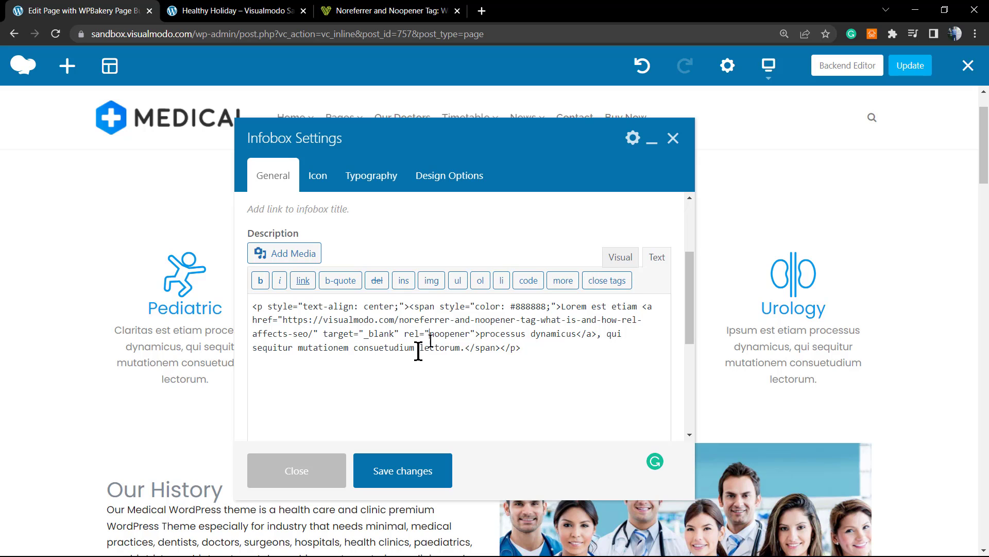
left_click(619, 258)
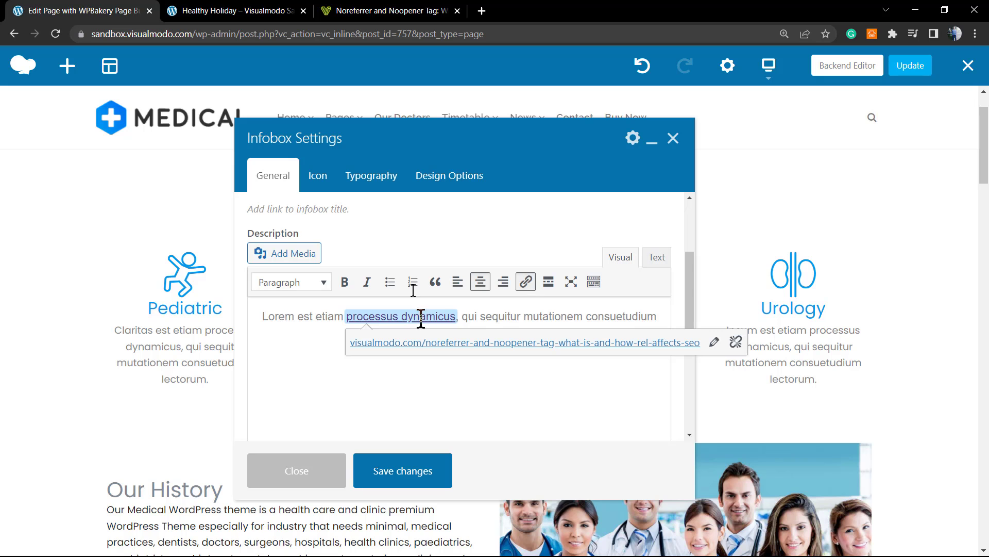
Open the new blank page in Elementor and add a single-column section.
key("F11")
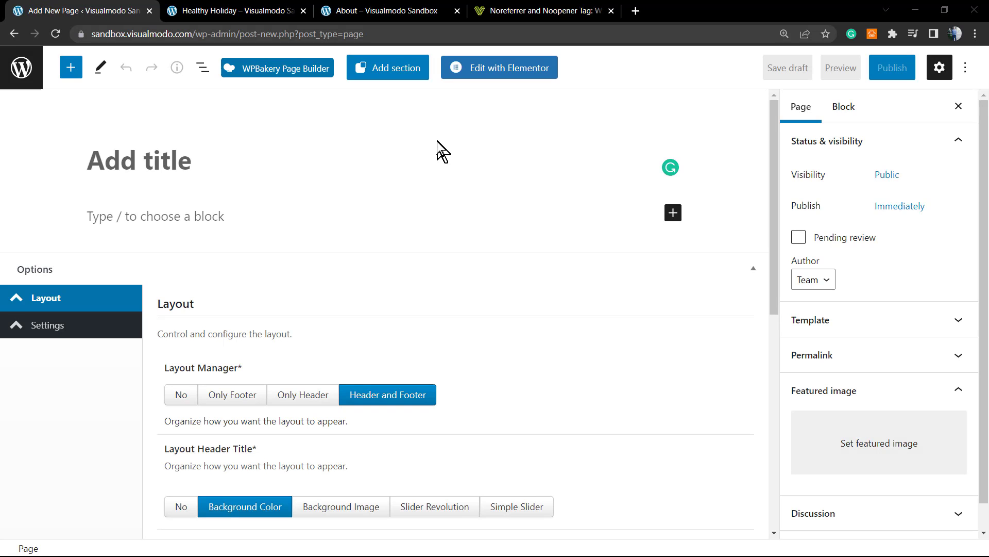
left_click(475, 73)
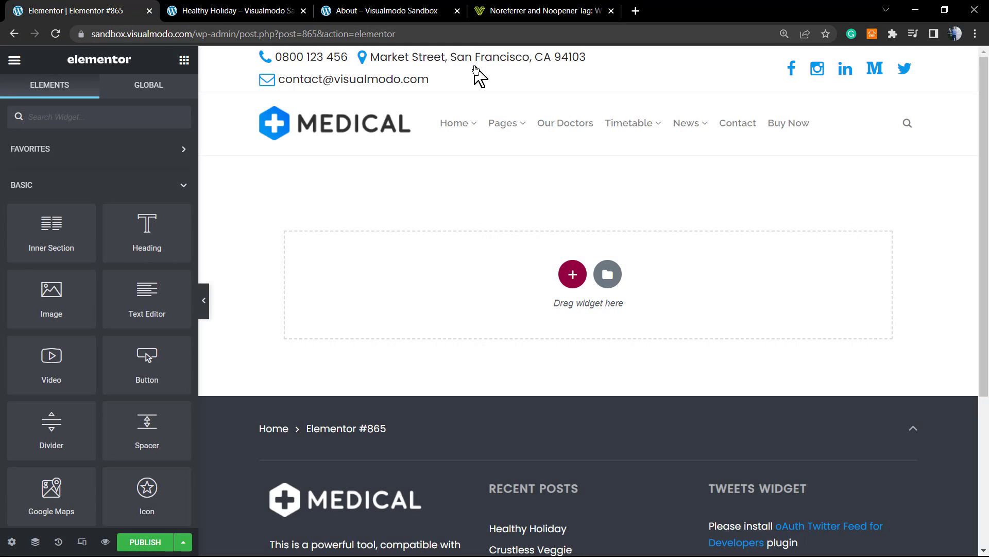
left_click(573, 275)
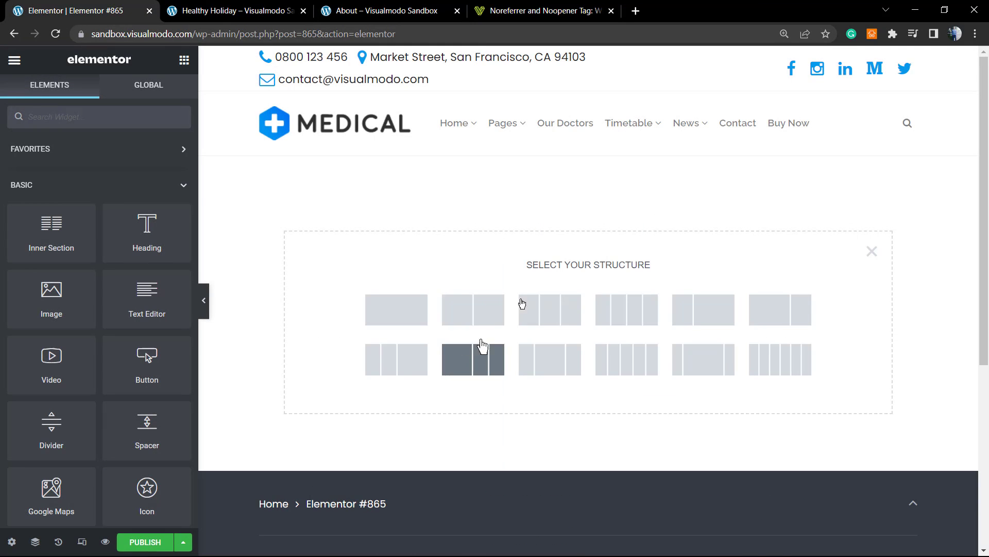
left_click(381, 304)
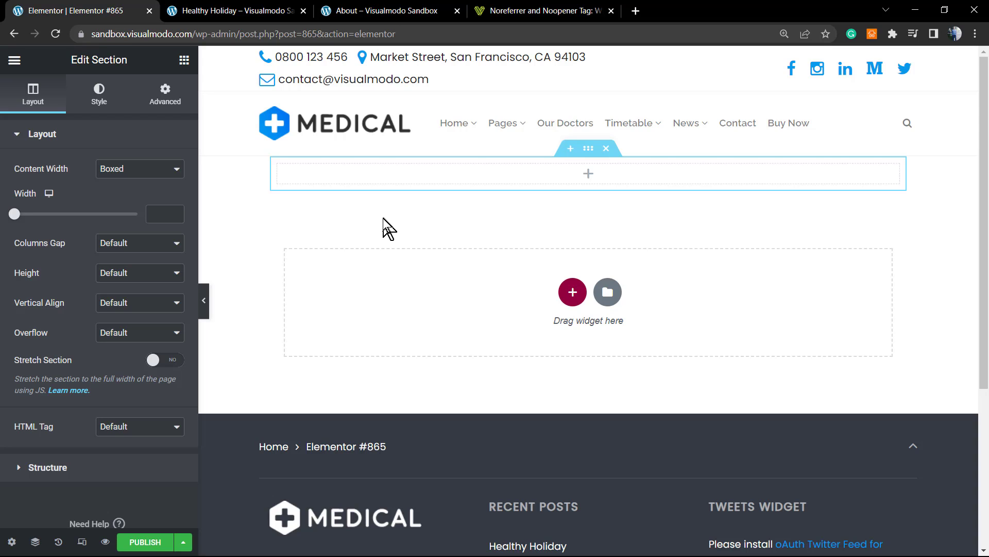
Add a Text Editor widget to the empty section and replace its text with the two Lorem ipsum paragraphs containing the "massa sodales" link.
left_click(590, 179)
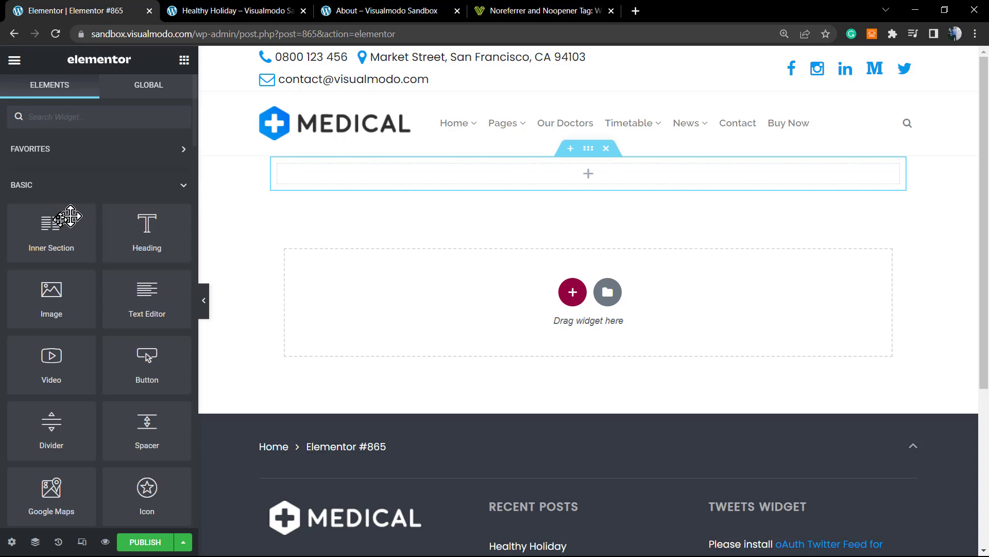
left_click_drag(37, 246, 83, 283)
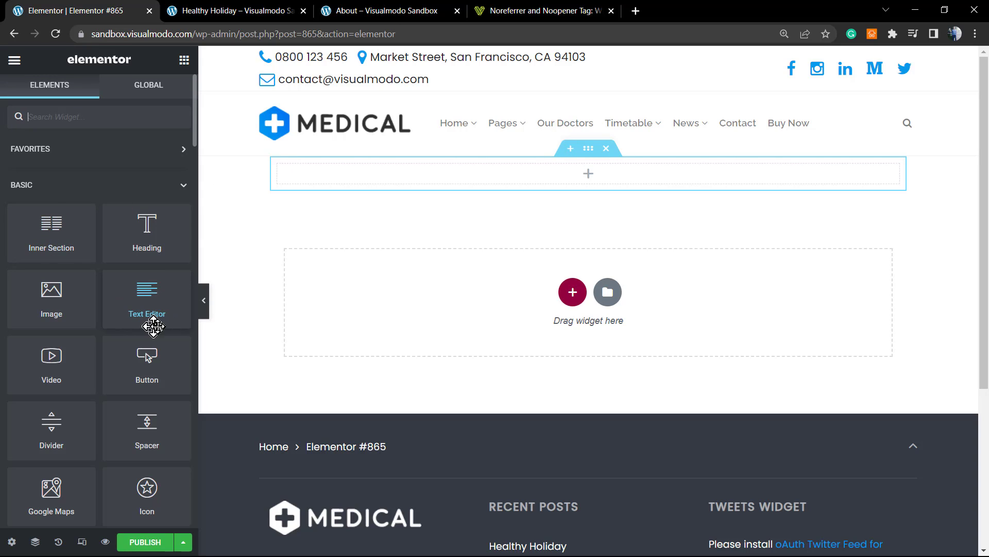
left_click_drag(159, 312, 528, 190)
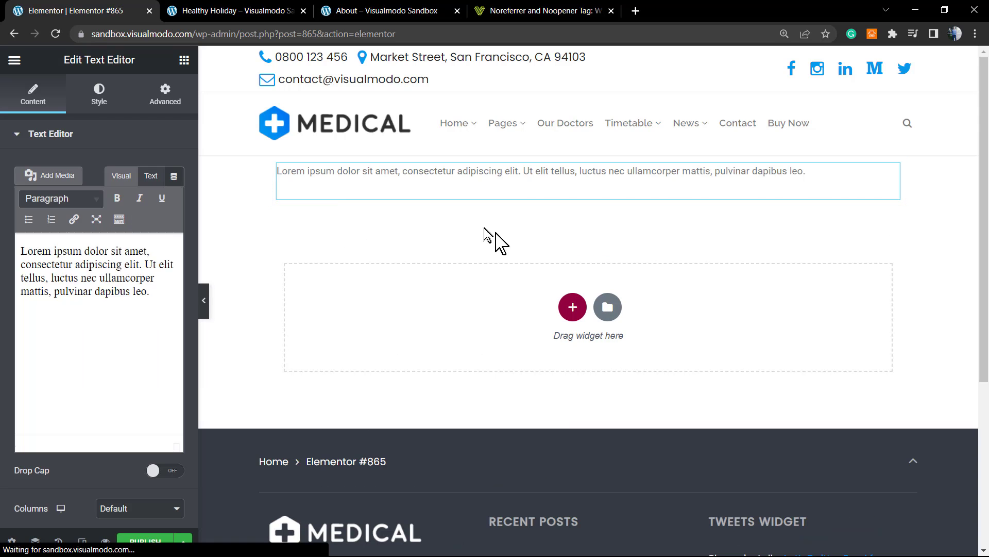
key("ctrl+a")
type("Lorem ipsum dolor sit amet, consectetur adipiscing elit. Donec ultrices, nulla adipiscing interdum lobortis, metus elit dictum orci, vitae aliquet dui ligula eu risus. Quisque nulla magna, consequat sed consectetur vitae, pellentesque quis lectus. Pellentesque lobortis in odio a posuere. Cras et massa sodales, gravida nibh sit amet, blandit enim. Aliquam egestas, ipsum ut aliquet placerat, dolor arcu placerat neque, sed commodo sapien dolor lobortis arcu. Donec vel nulla ut odio blandit consectetur at ac dolor. Donec dapibus est ut urna tempus, non laoreet leo rutrum. Nullam ultrices diam non neque sodales molestie.")
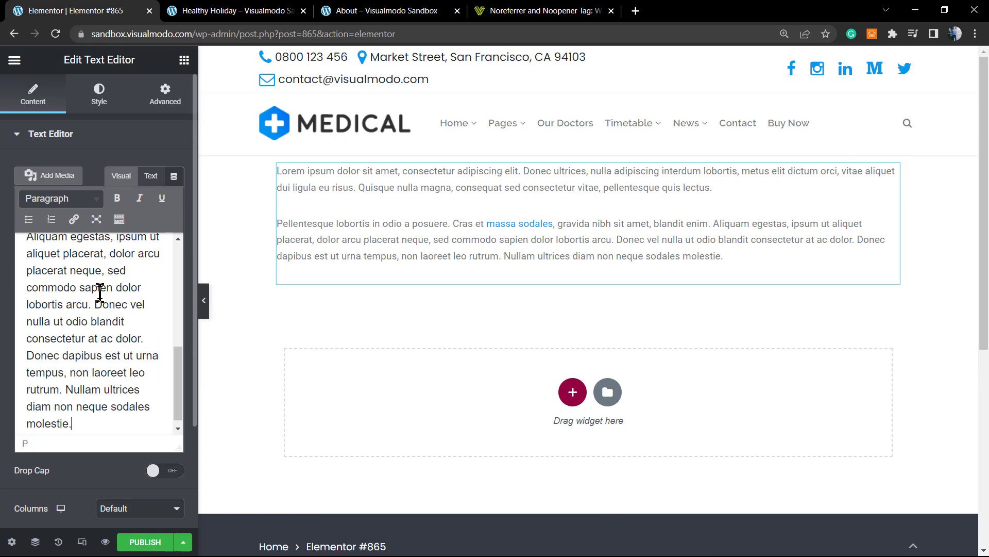
Replace the Text Editor widget's content with the same two Lorem ipsum paragraphs as plain text, without the "massa sodales" link.
scroll(104, 329, "up", 4)
key("ctrl+a")
key("ctrl+c")
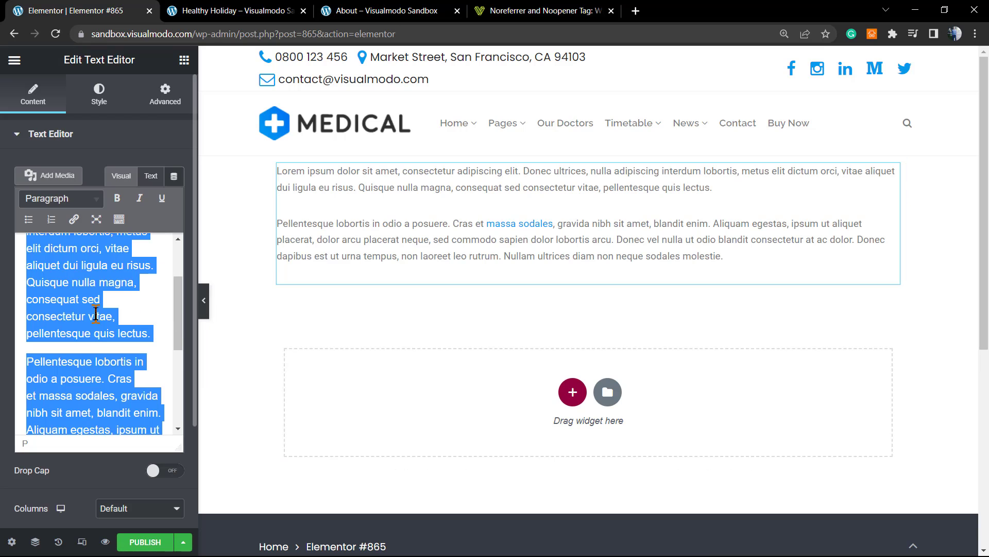
key("BackSpace")
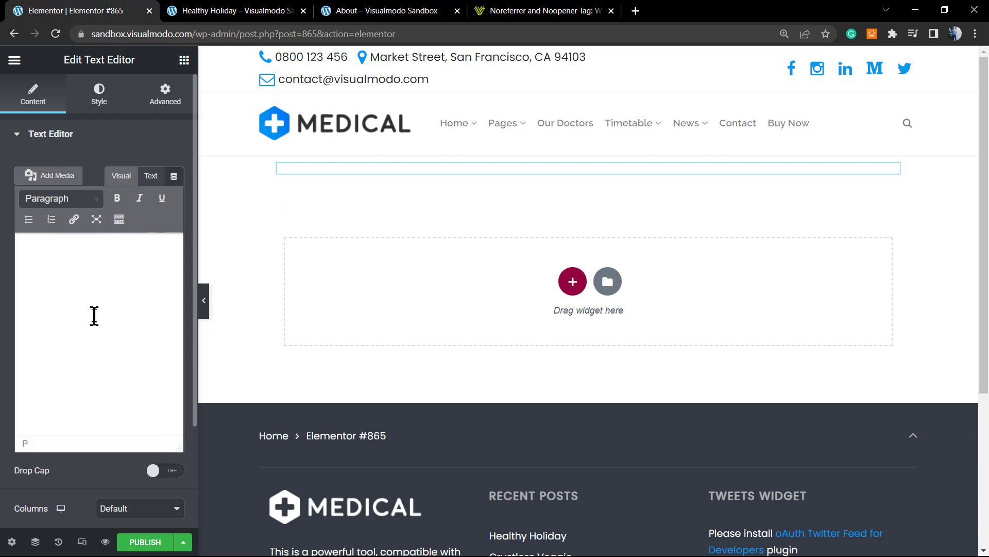
key("ctrl+v")
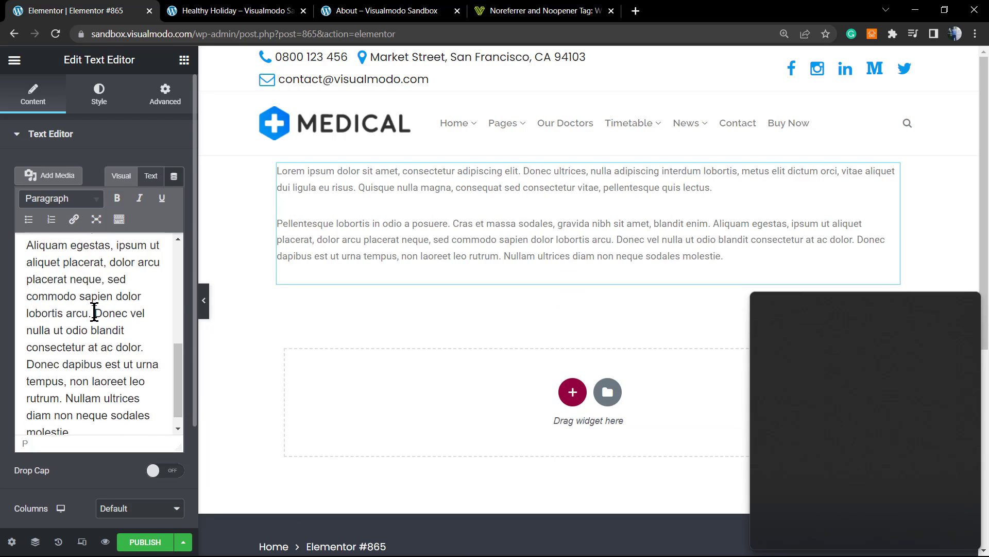
scroll(134, 309, "up", 5)
scroll(155, 255, "up", 2)
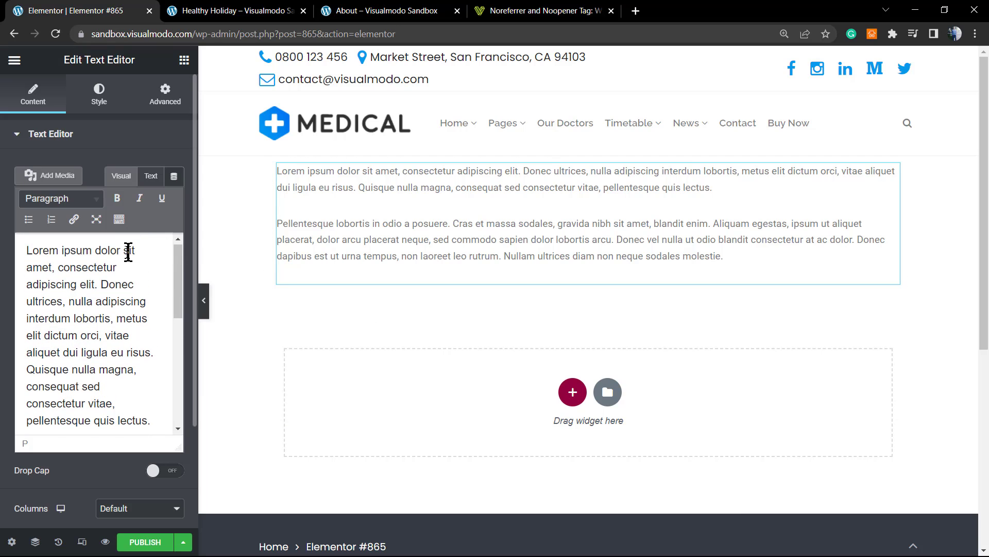
Copy the web address of the open Noreferrer and Noopener Tag article and return to the Elementor page.
left_click(406, 11)
left_click(495, 10)
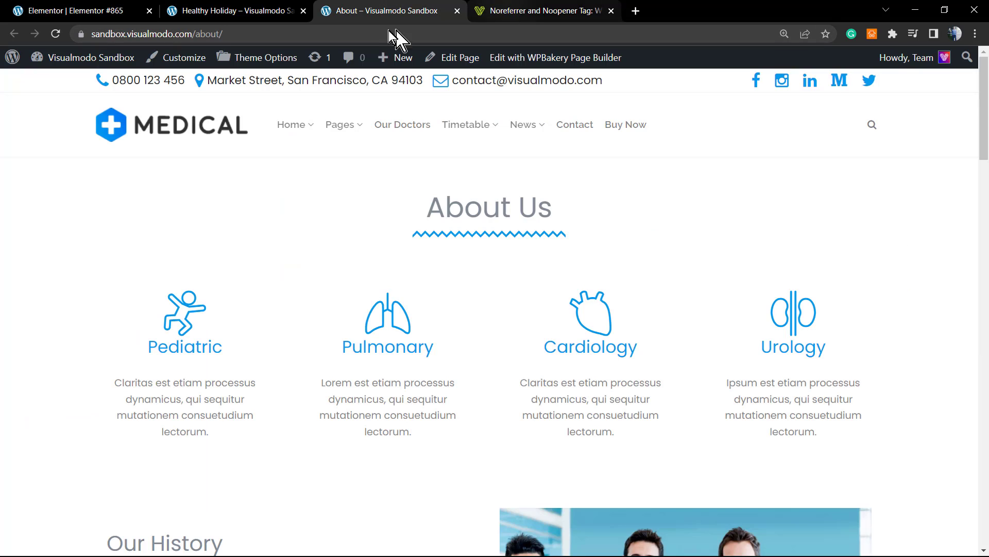
left_click(417, 34)
key("ctrl+c")
left_click(288, 10)
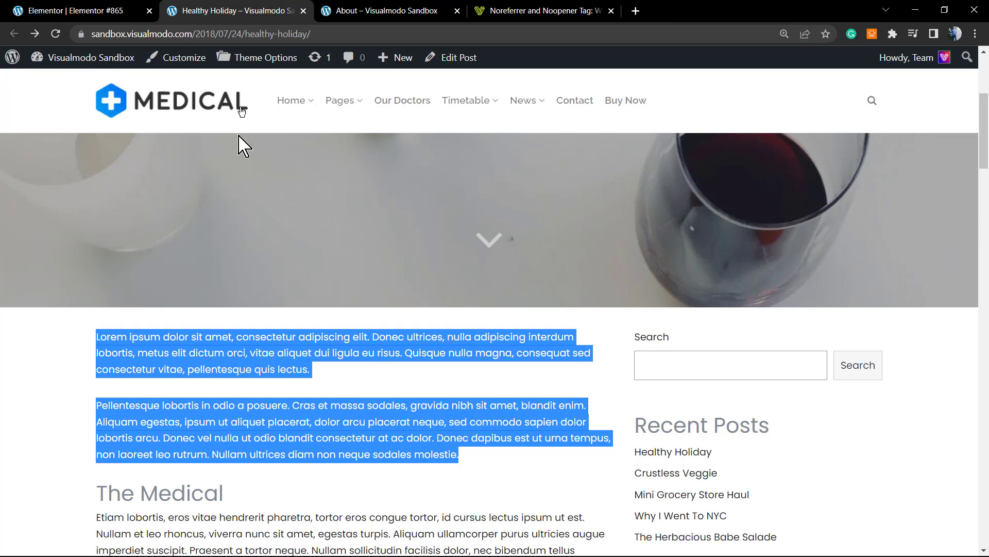
left_click(72, 7)
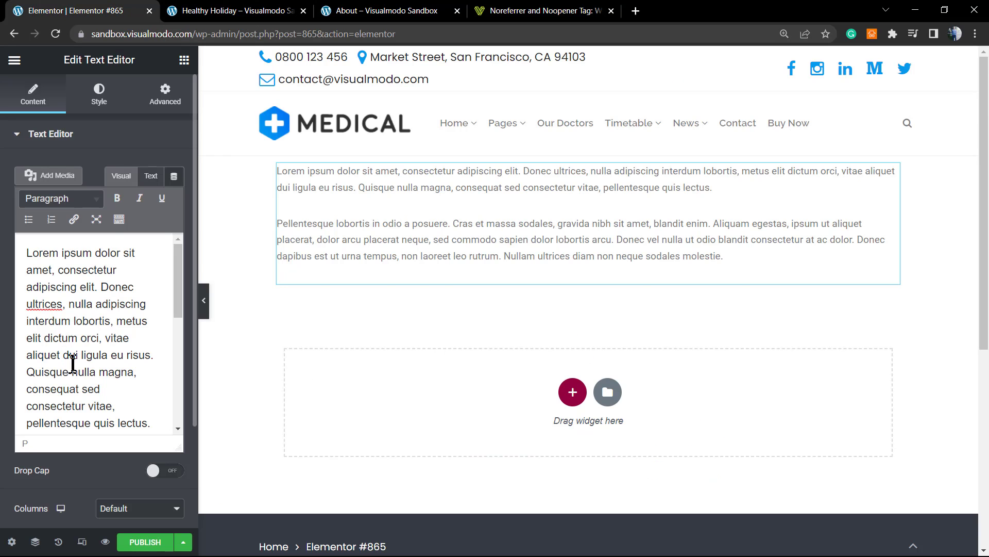
Link the words "nulla adipiscing" in the first paragraph to the copied Noreferrer and Noopener article address.
key("ctrl+plus")
key("ctrl+plus")
key("ctrl+plus")
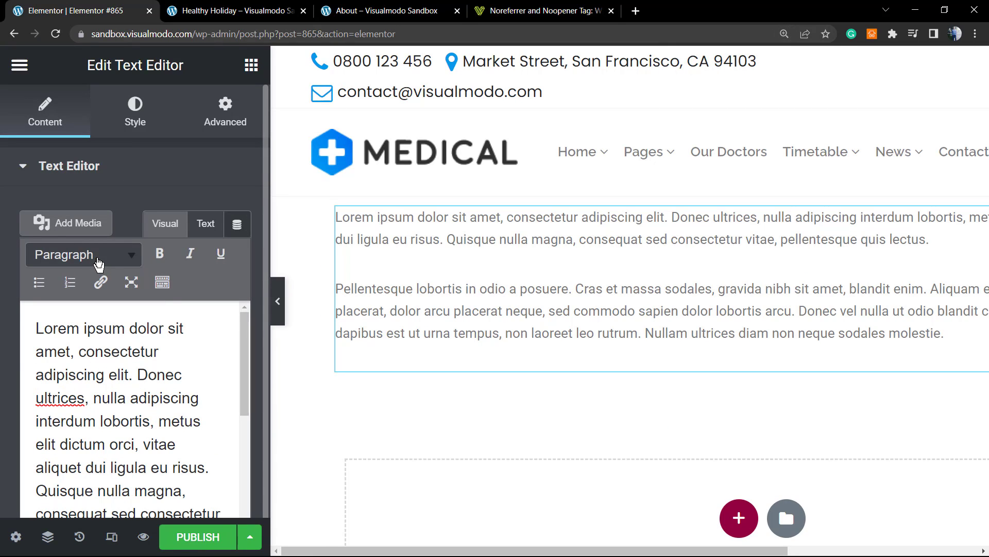
scroll(139, 335, "down", 2)
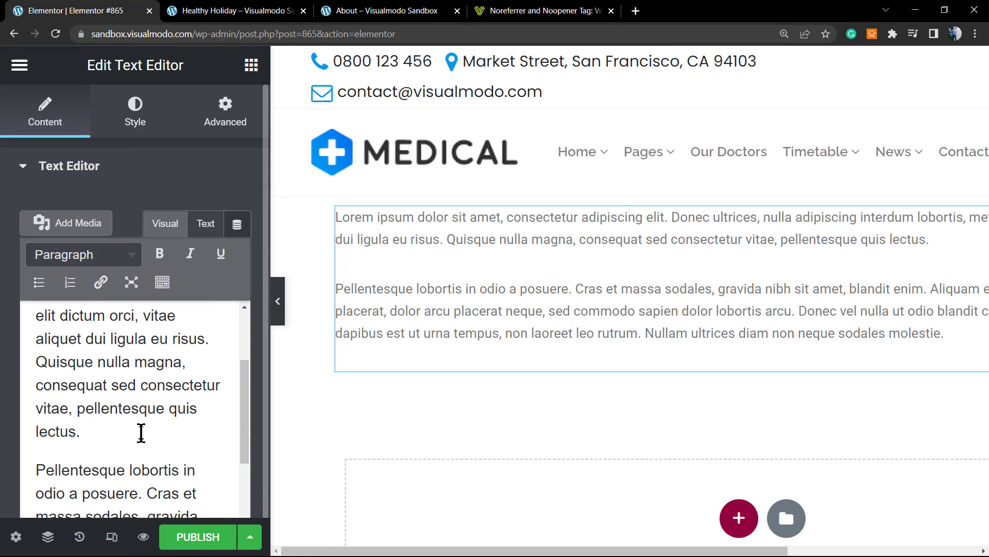
scroll(138, 432, "up", 1)
scroll(138, 432, "up", 2)
scroll(124, 379, "down", 1)
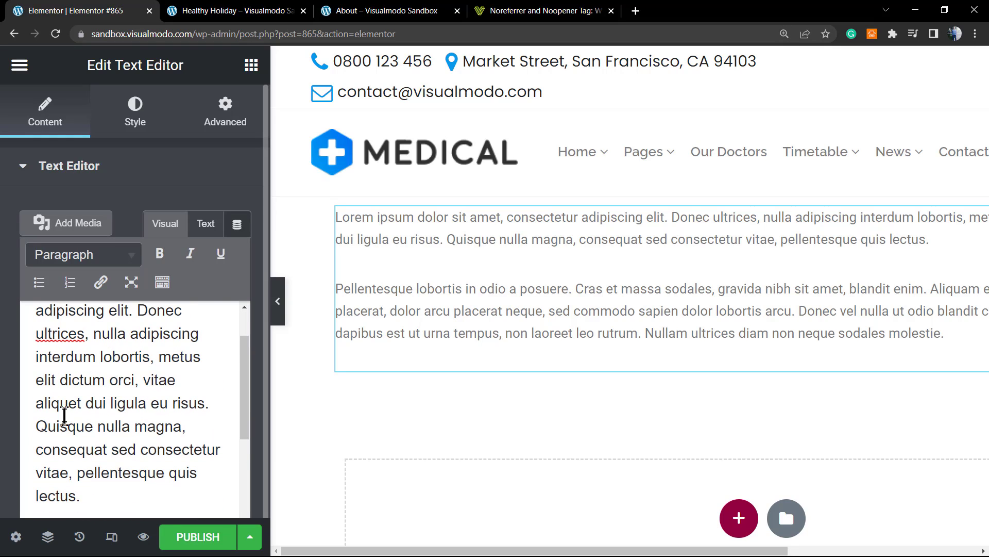
left_click_drag(94, 336, 210, 336)
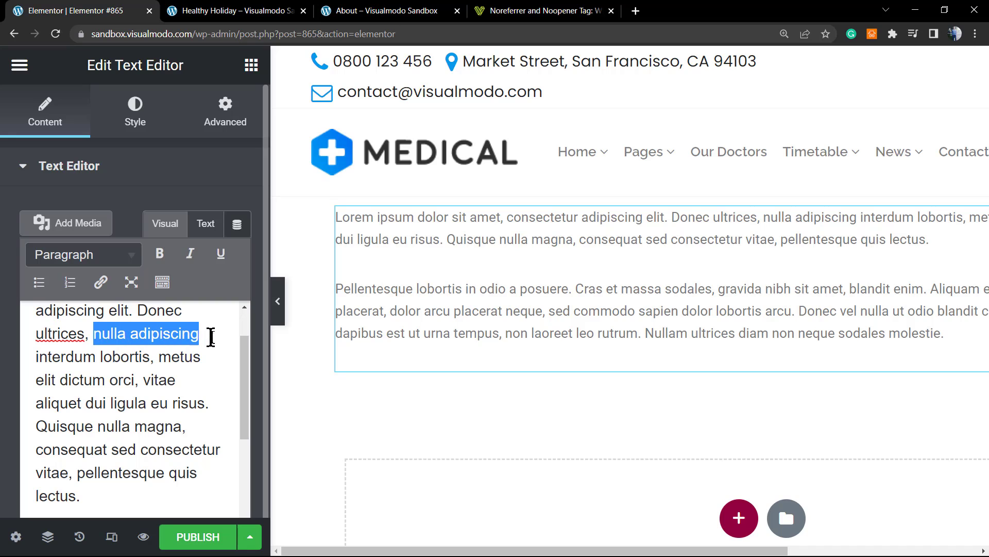
left_click(101, 282)
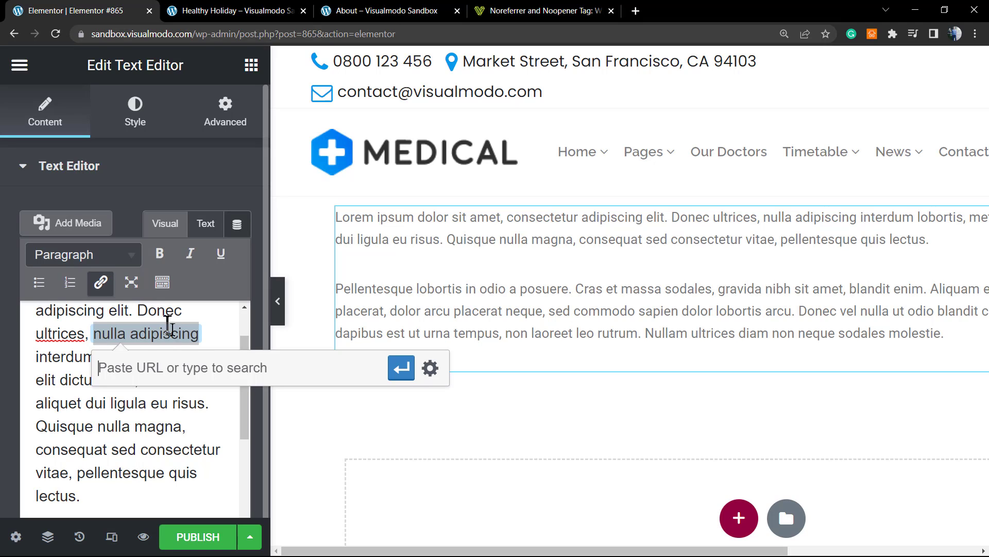
key("ctrl+v")
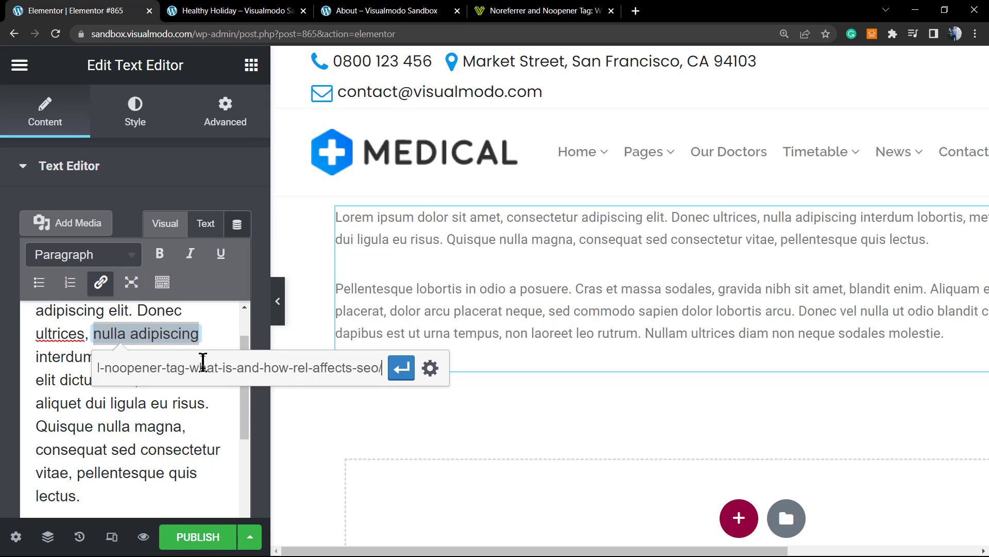
left_click(401, 367)
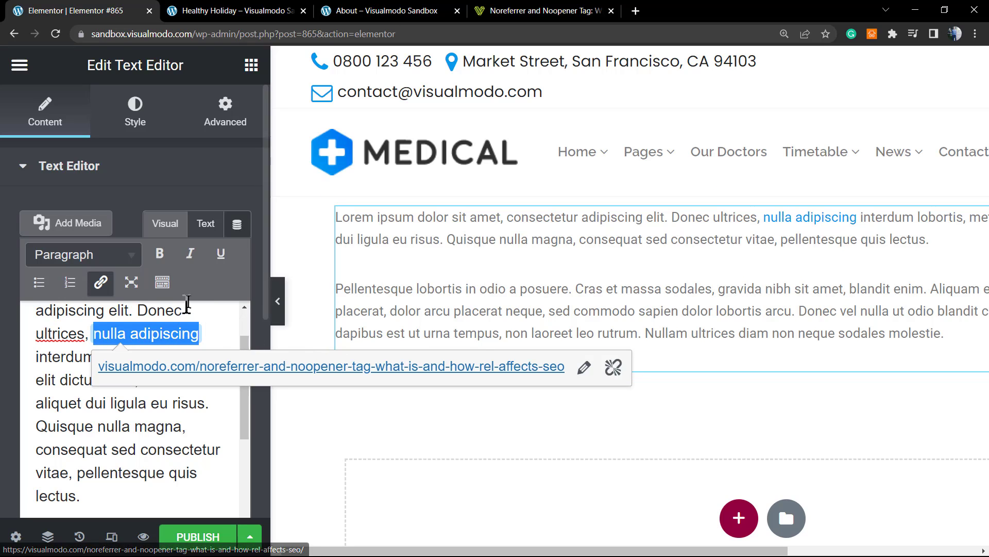
Examine the "nulla adipiscing" link's anchor tag and href in the widget's HTML, and return to visual editing.
left_click(208, 228)
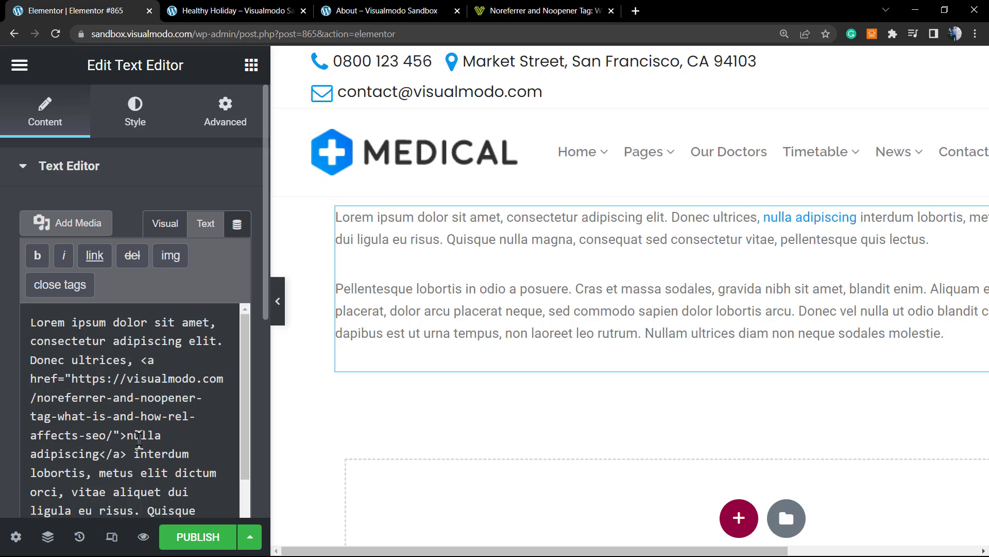
scroll(133, 453, "down", 1)
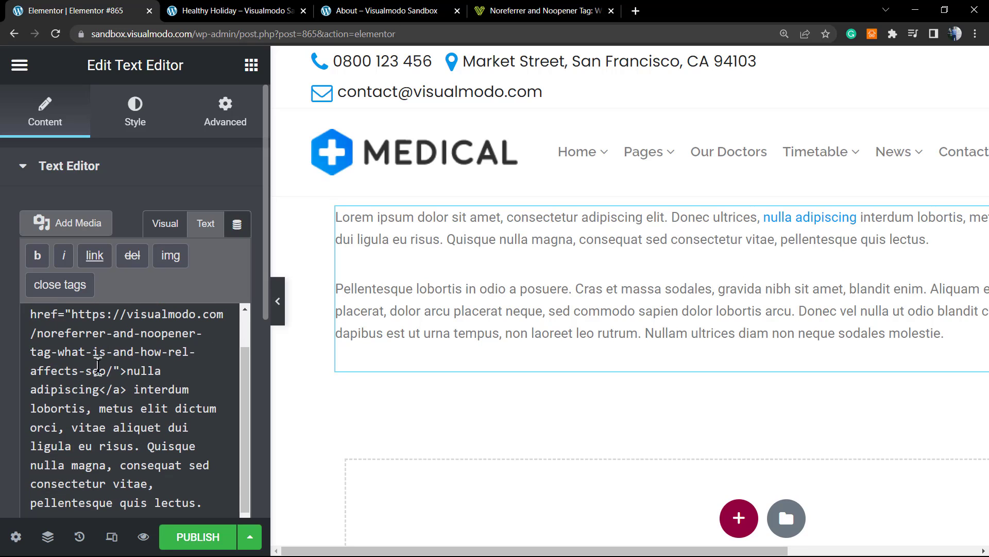
left_click_drag(112, 371, 153, 362)
double_click(152, 361)
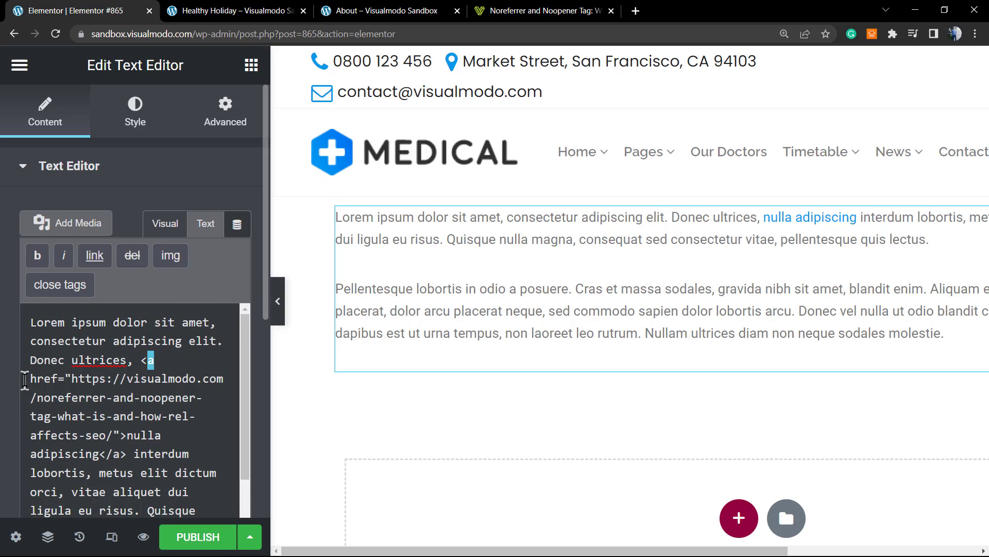
left_click_drag(30, 381, 116, 436)
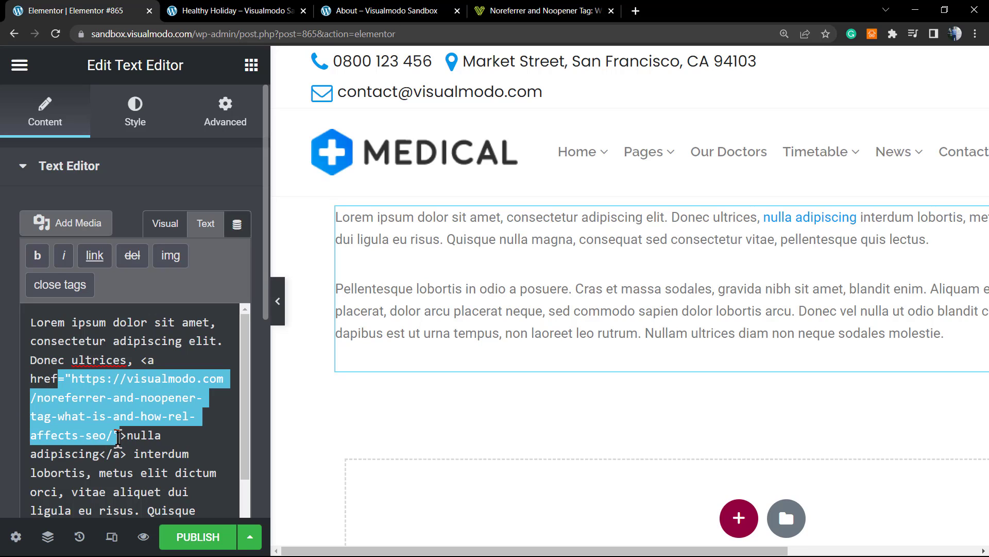
left_click(118, 435)
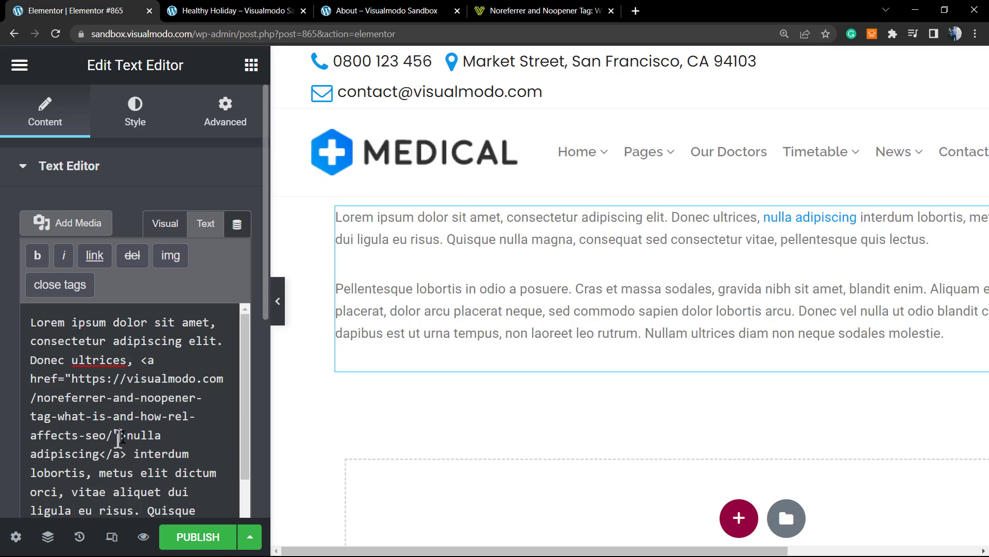
right_click(153, 290)
key("Escape")
left_click(153, 232)
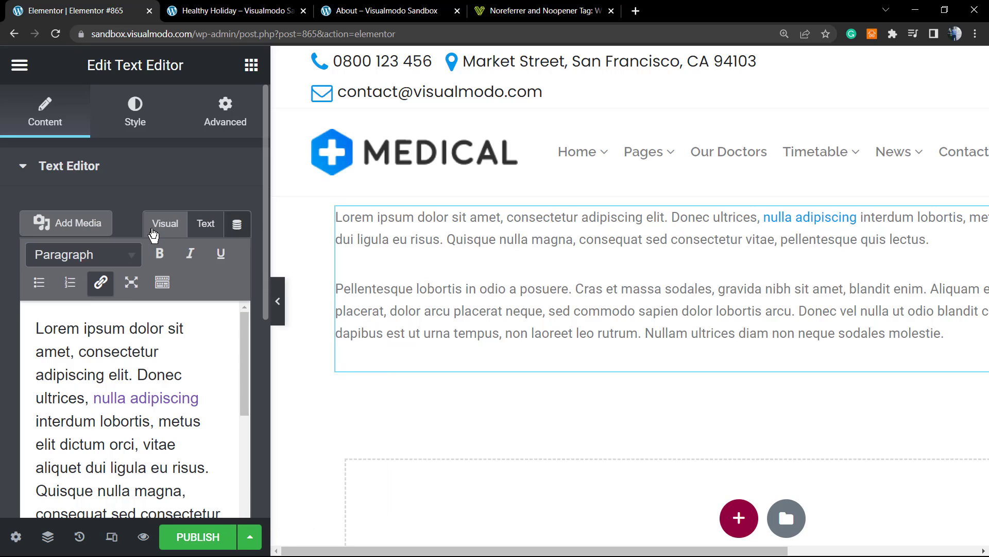
Set the "nulla adipiscing" link to open in a new tab and update the link.
left_click(135, 400)
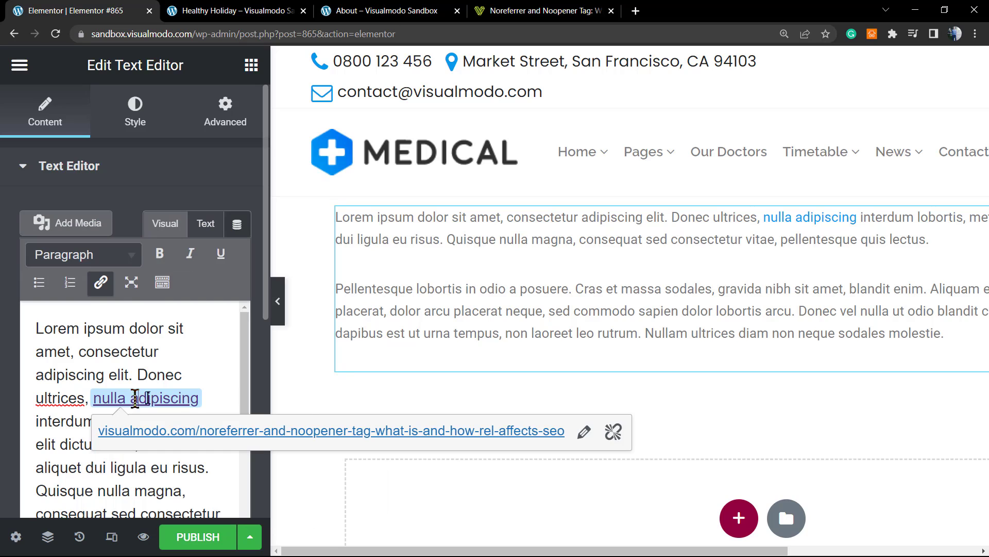
left_click(582, 433)
left_click(430, 432)
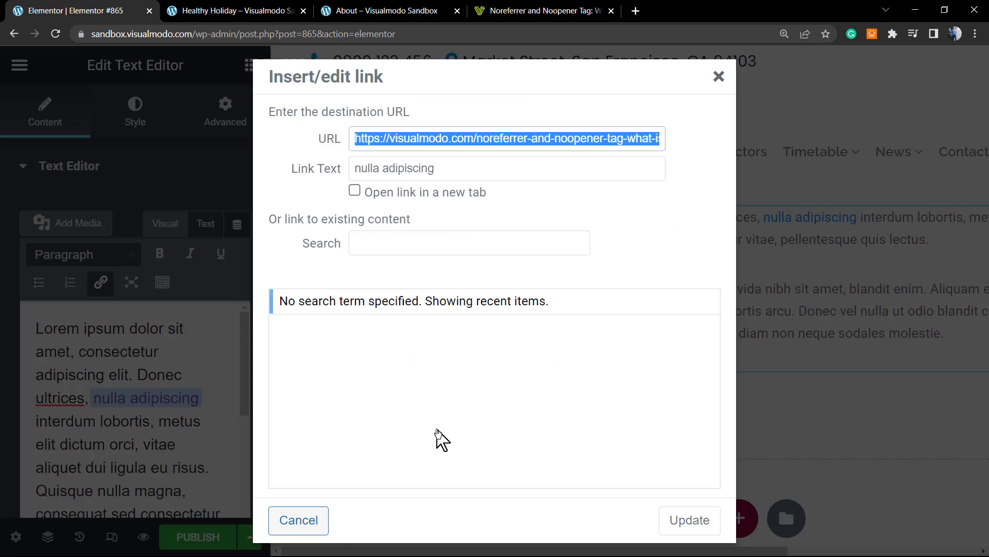
left_click(392, 201)
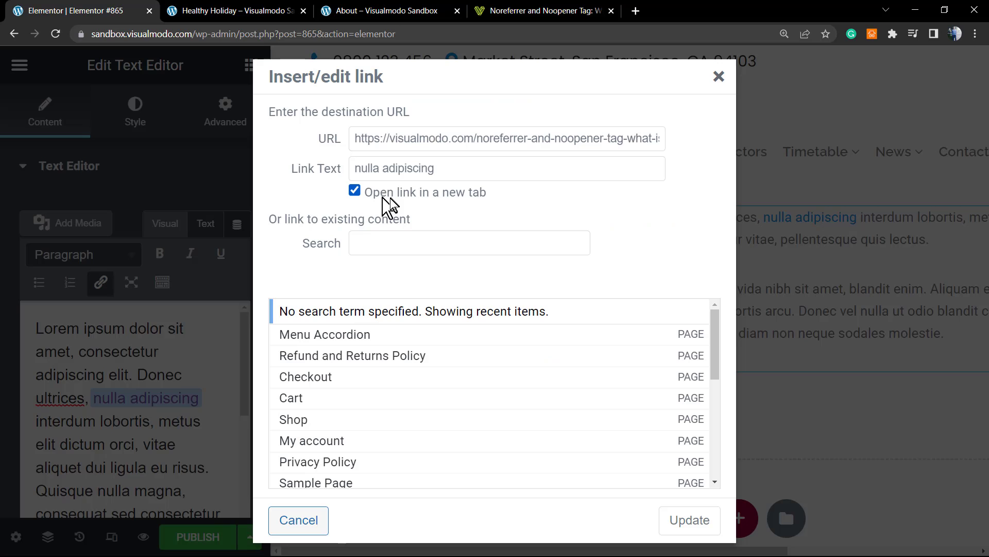
left_click(689, 521)
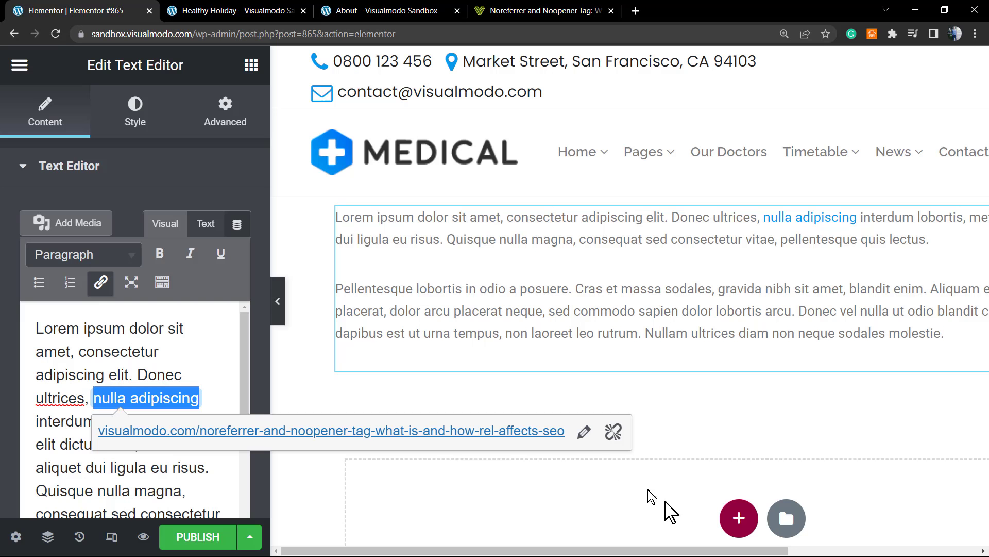
Examine the target and rel attributes of the "nulla adipiscing" link in the widget's HTML.
left_click(219, 228)
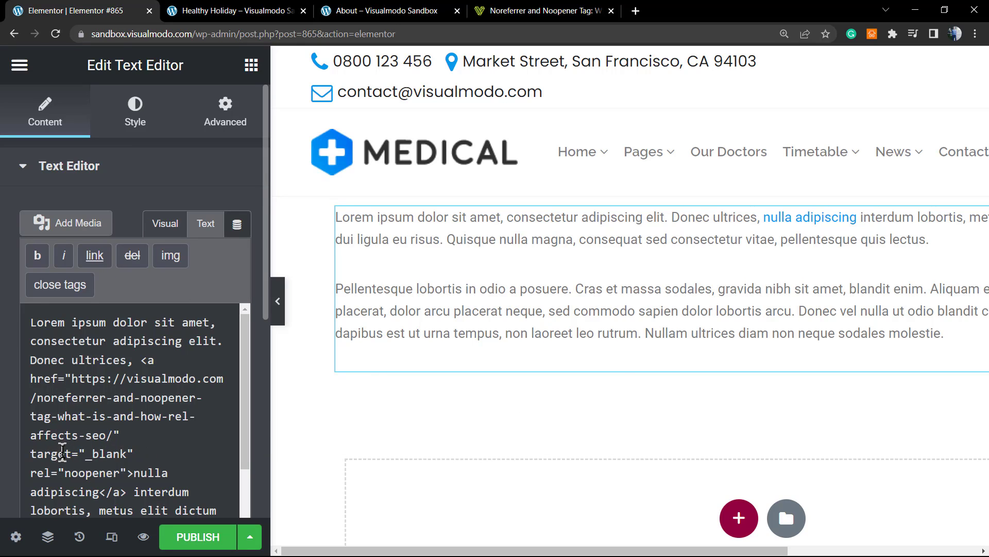
left_click_drag(64, 453, 126, 458)
scroll(127, 458, "down", 1)
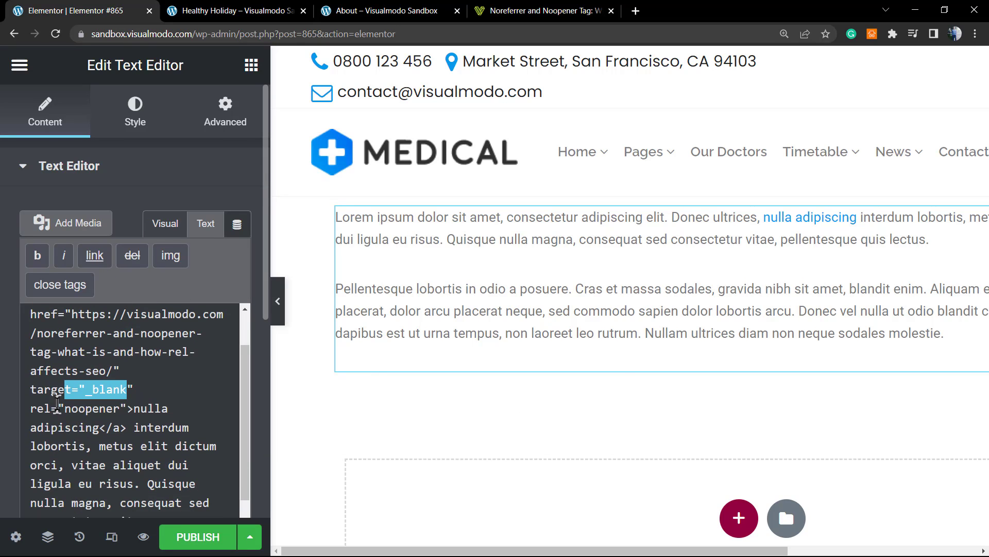
left_click_drag(44, 410, 97, 412)
Add nofollow before noopener in the rel attribute of the "nulla adipiscing" link and review the attribute value.
left_click(97, 412)
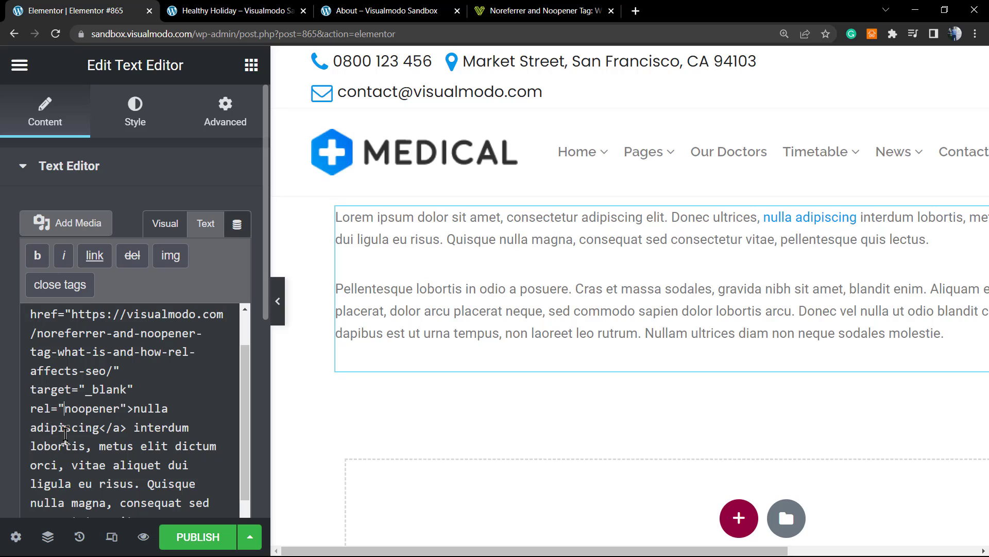
type("nofollo")
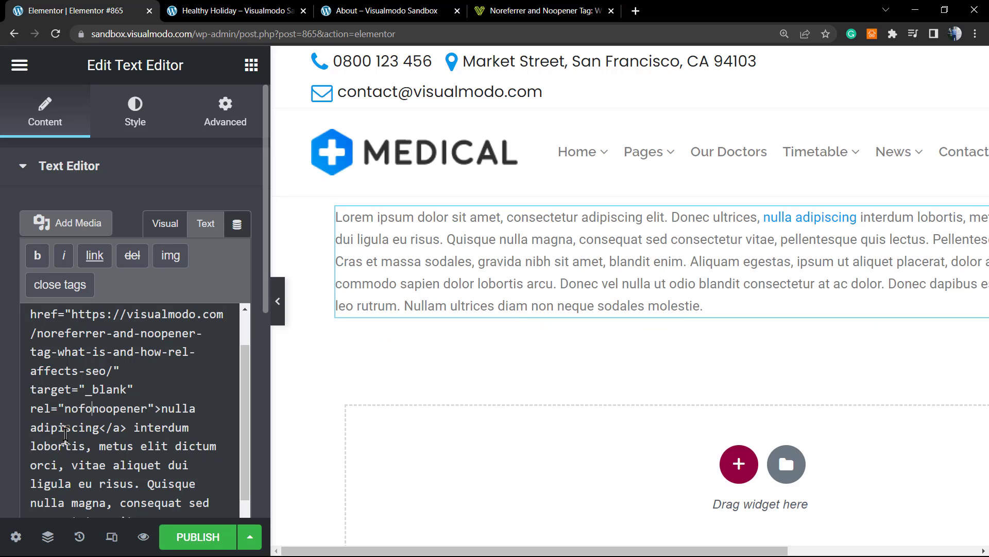
type("w")
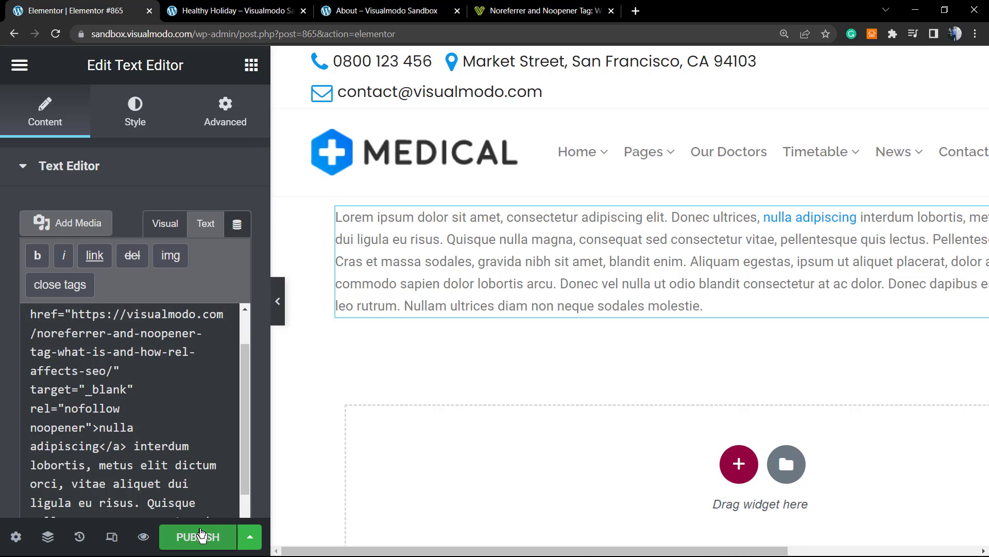
left_click_drag(44, 370, 89, 425)
left_click(101, 425)
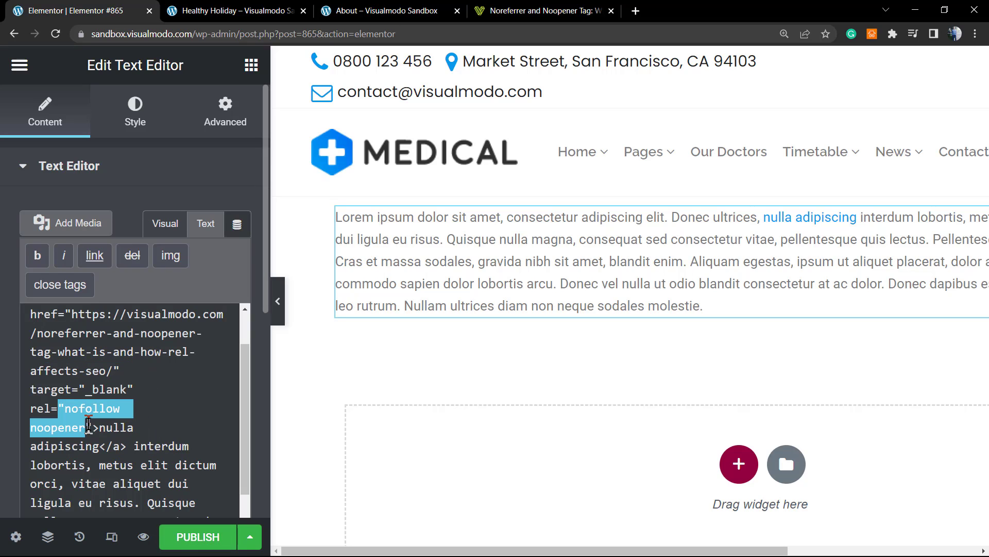
left_click(91, 427)
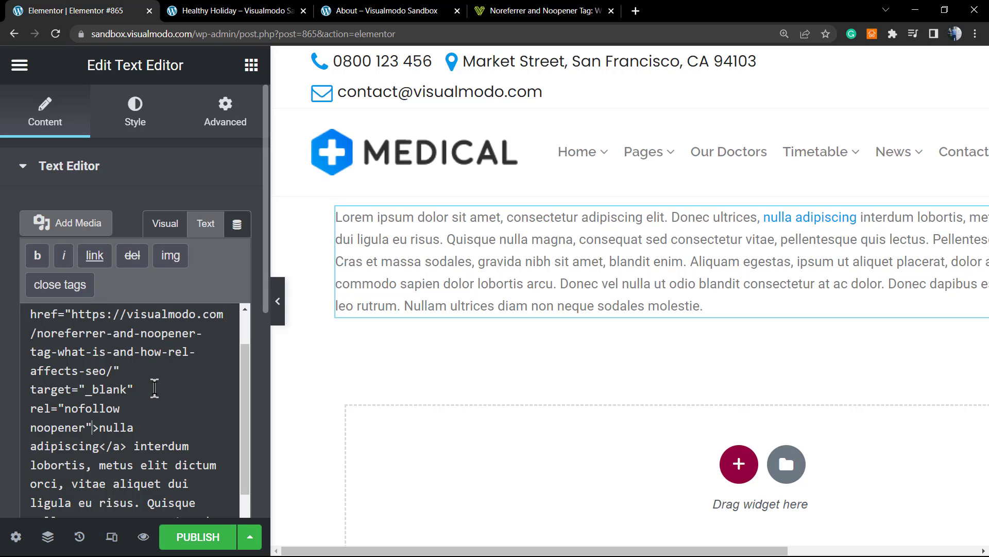
Check the edited text in visual and HTML views, ending on the link's HTML with the browser in full screen.
left_click(166, 223)
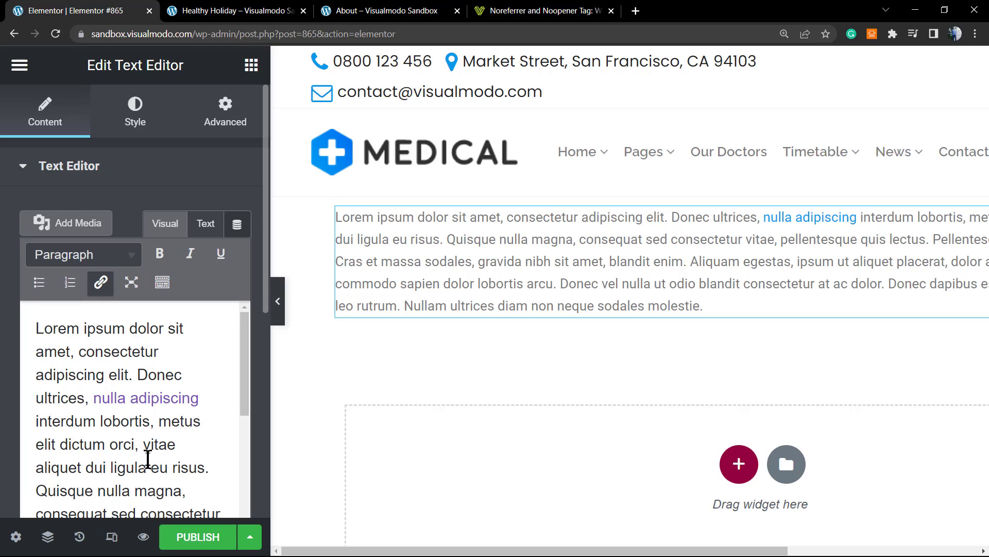
left_click(206, 223)
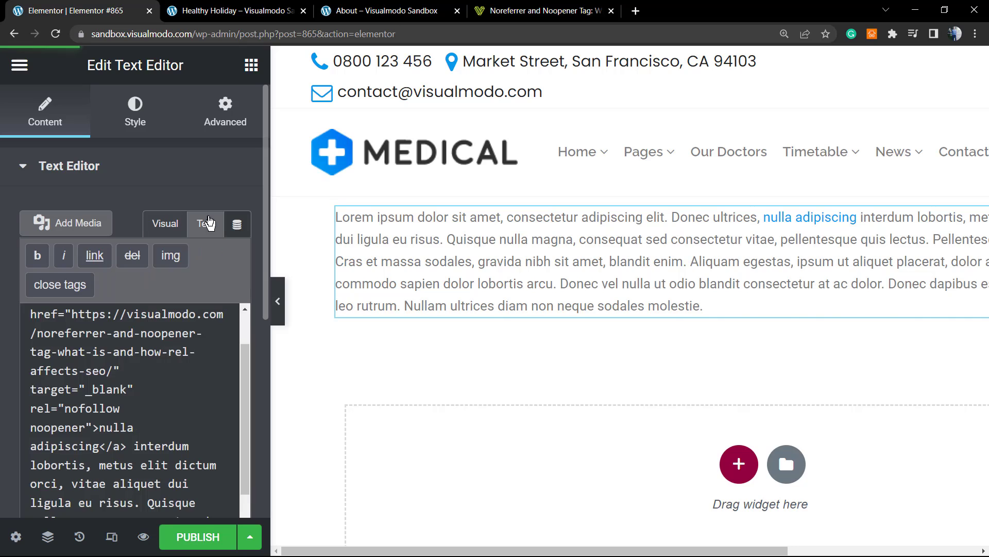
scroll(117, 394, "down", 2)
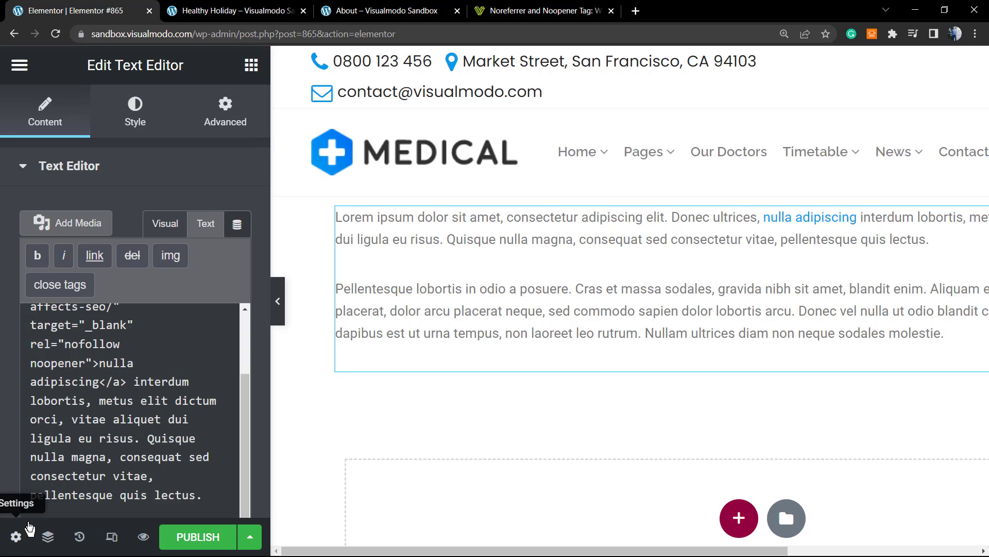
key("F11")
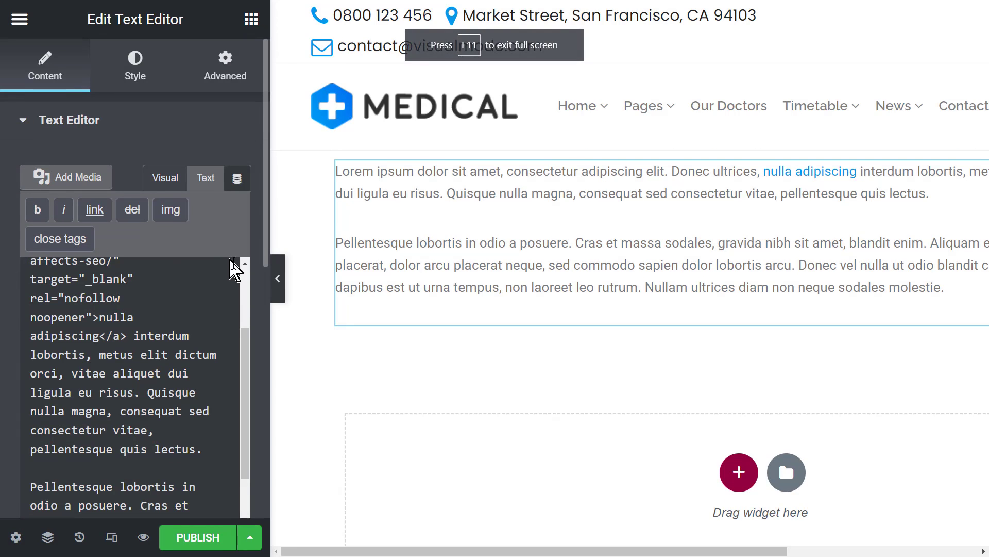